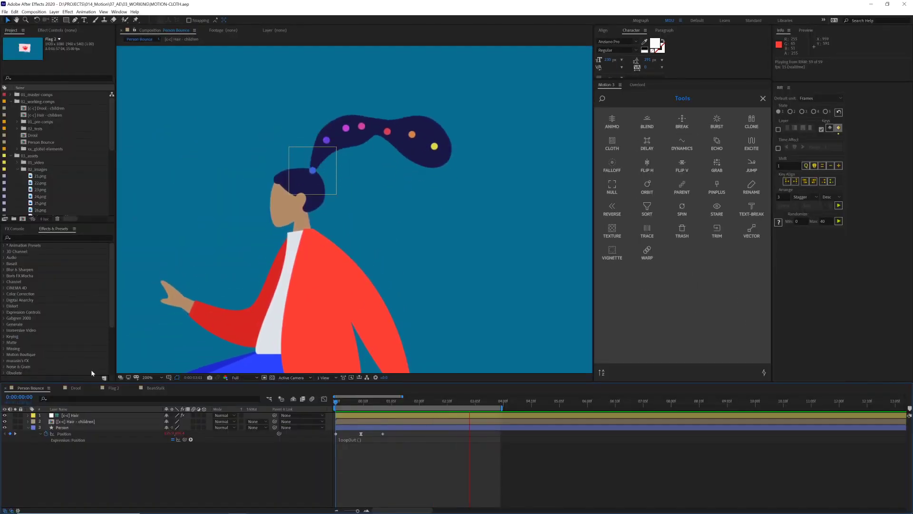
Step: Preview the finished example animations in the Drool, Flag 2 and BeanWalk compositions
{"action": "left_click", "coordinate": [77, 388]}
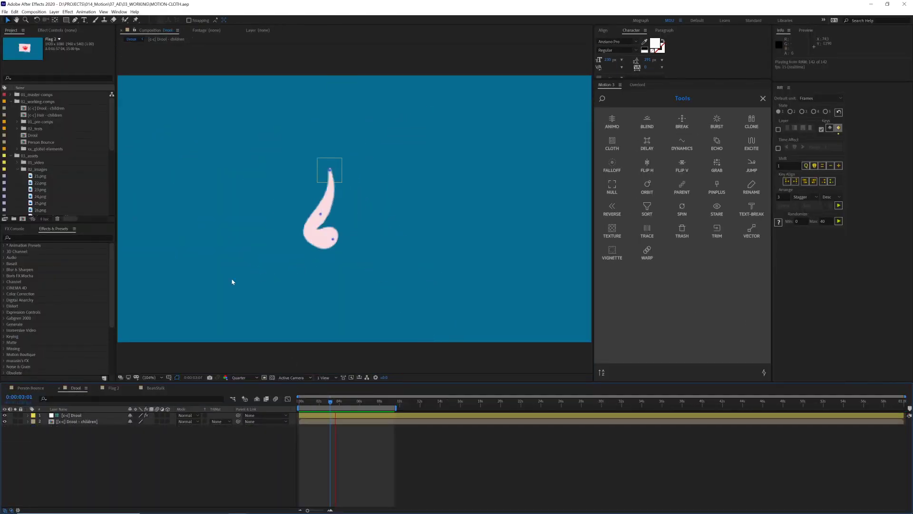
{"action": "left_click", "coordinate": [113, 388]}
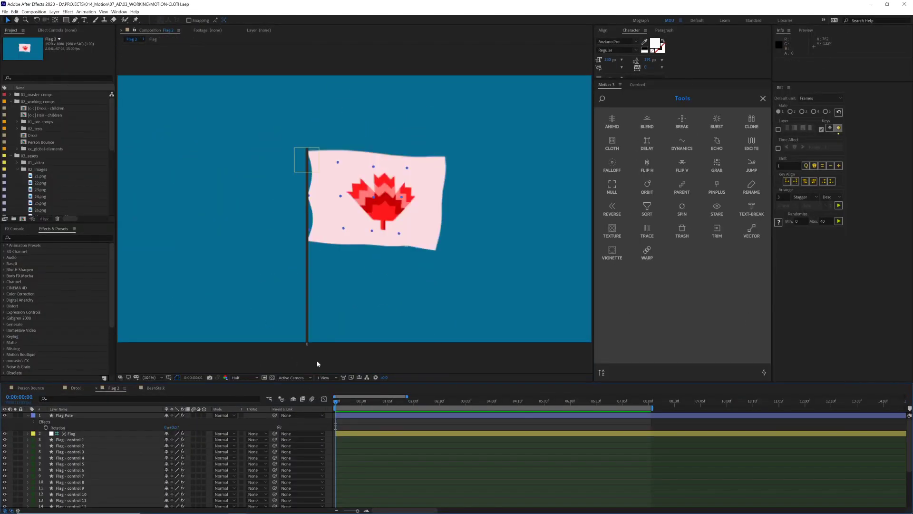
{"action": "key", "text": "space"}
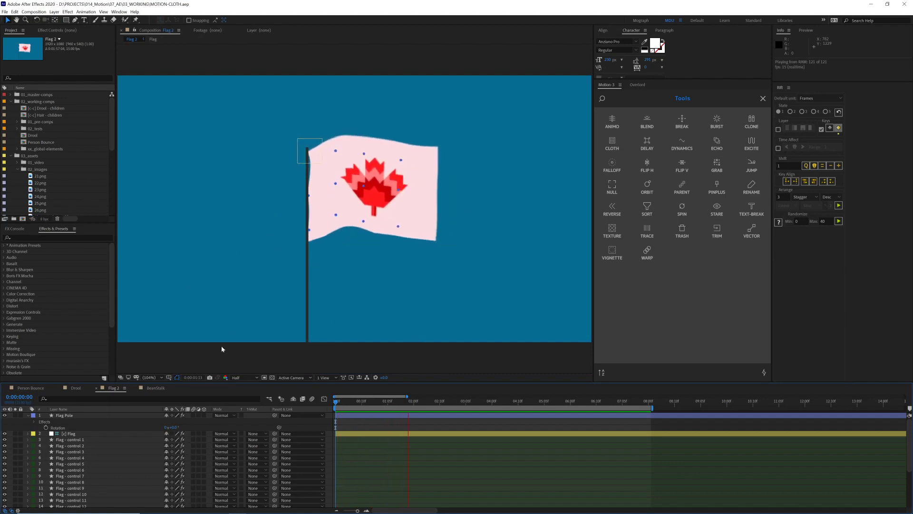
{"action": "left_click", "coordinate": [164, 390]}
{"action": "key", "text": "space"}
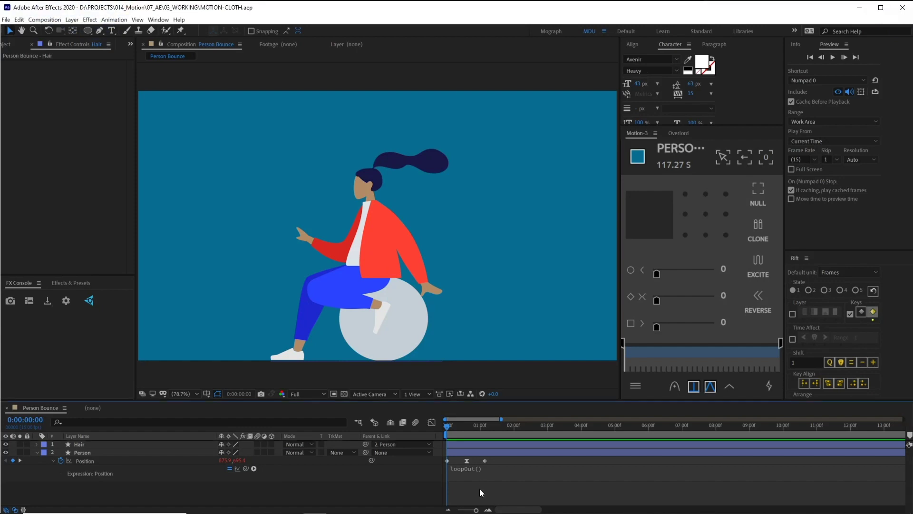
Step: Play and scrub through the bouncing person animation in the Person Bounce composition
{"action": "key", "text": "space"}
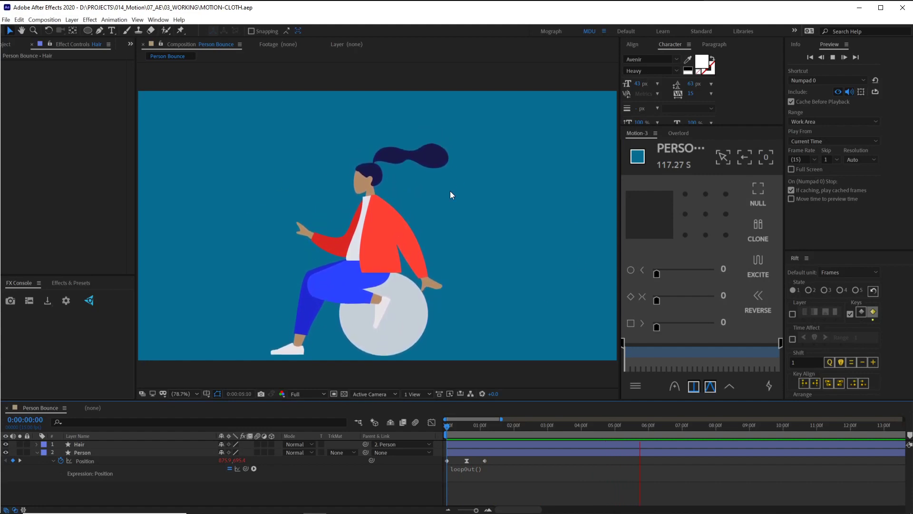
{"action": "mouse_move", "coordinate": [503, 429]}
{"action": "left_mouse_down"}
{"action": "mouse_move", "coordinate": [530, 426]}
{"action": "mouse_move", "coordinate": [493, 426]}
{"action": "left_mouse_up"}
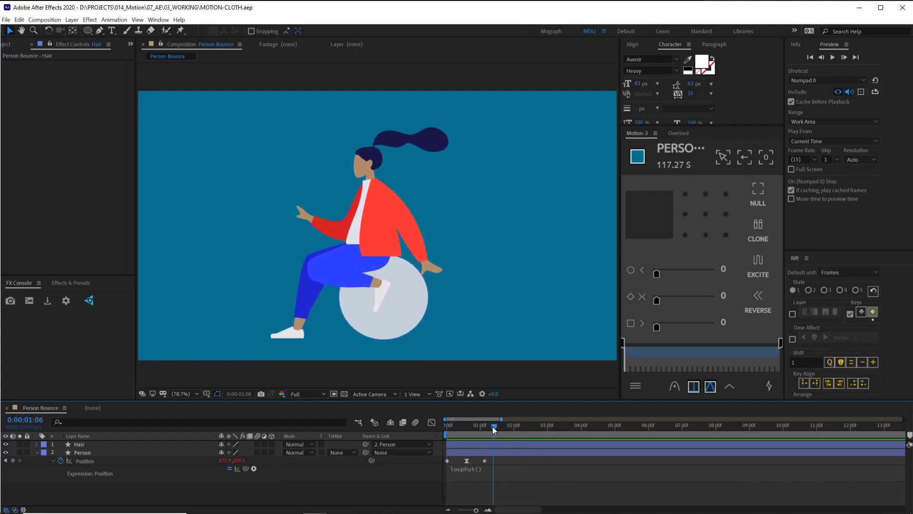
Step: Place eight Puppet pins along the Hair layer from its root to its tip at the first frame
{"action": "left_click", "coordinate": [417, 136]}
{"action": "left_click_drag", "start_coordinate": [511, 426], "coordinate": [449, 424]}
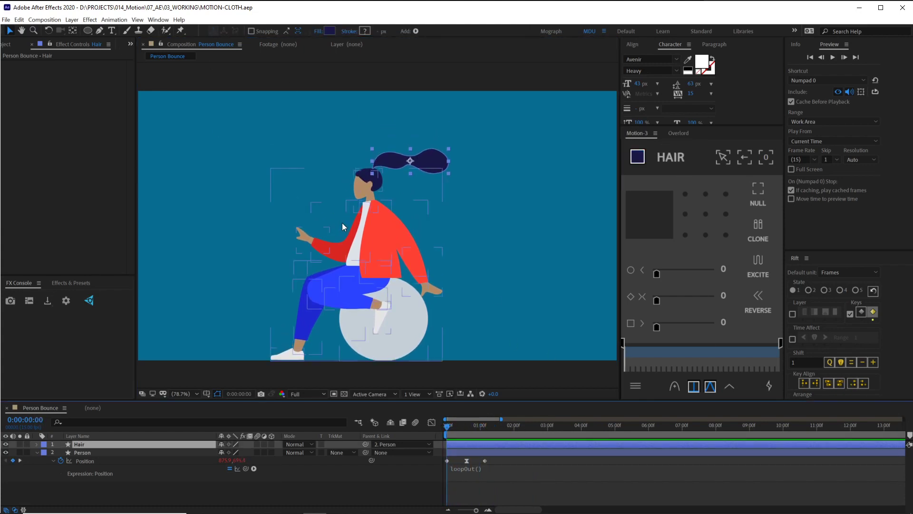
{"action": "left_click", "coordinate": [181, 32]}
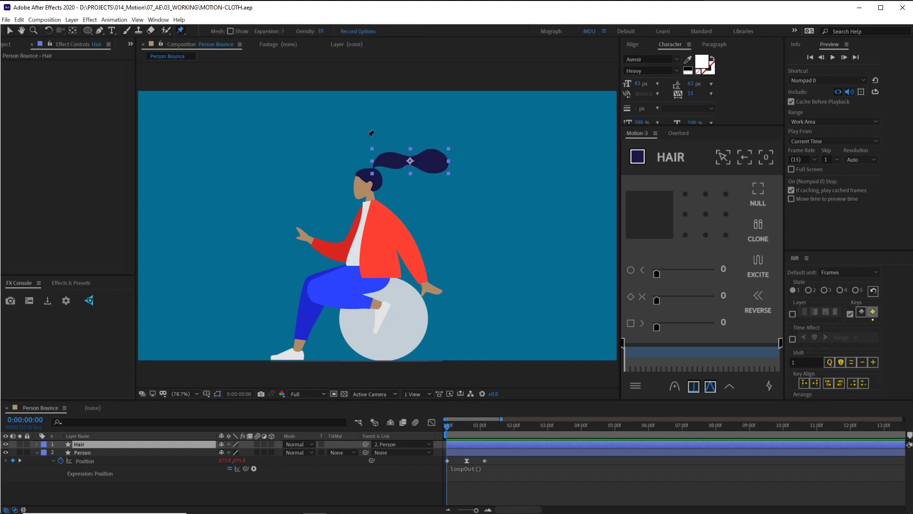
{"action": "scroll", "coordinate": [380, 158], "scroll_direction": "up", "scroll_amount": 1}
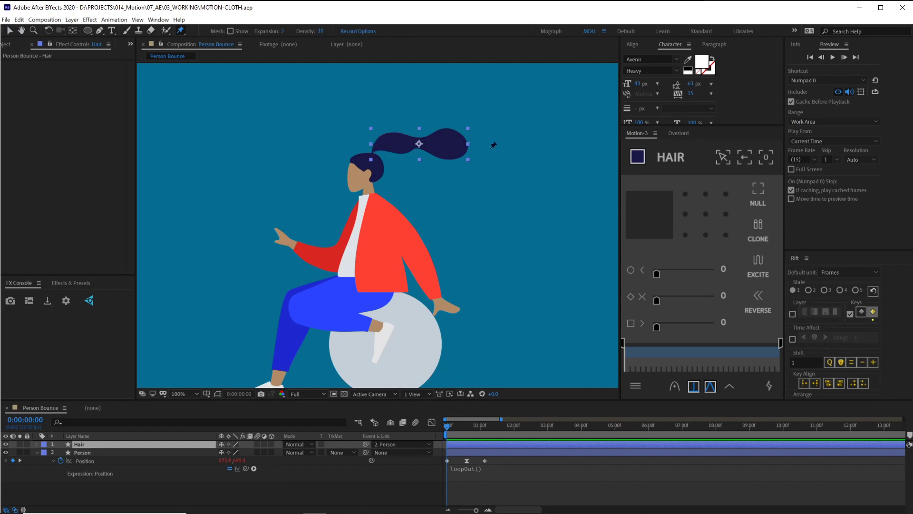
{"action": "left_click", "coordinate": [374, 150]}
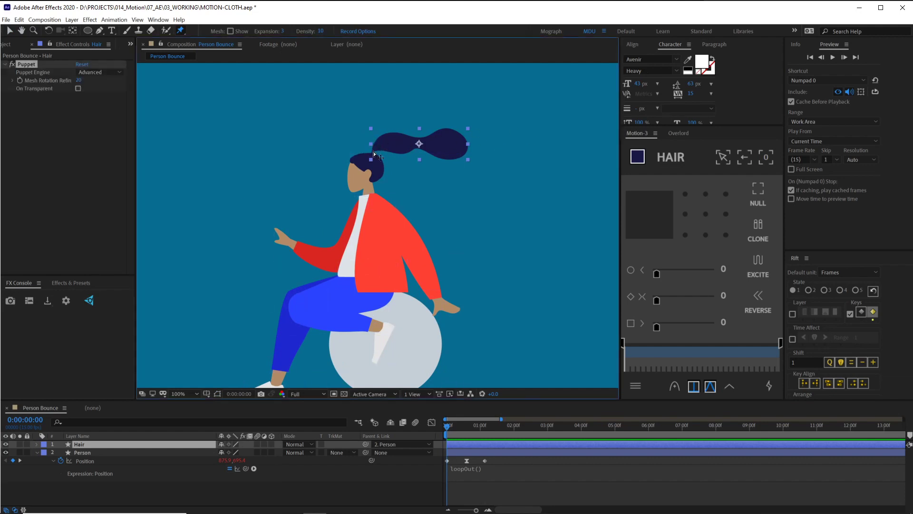
{"action": "left_click", "coordinate": [397, 140]}
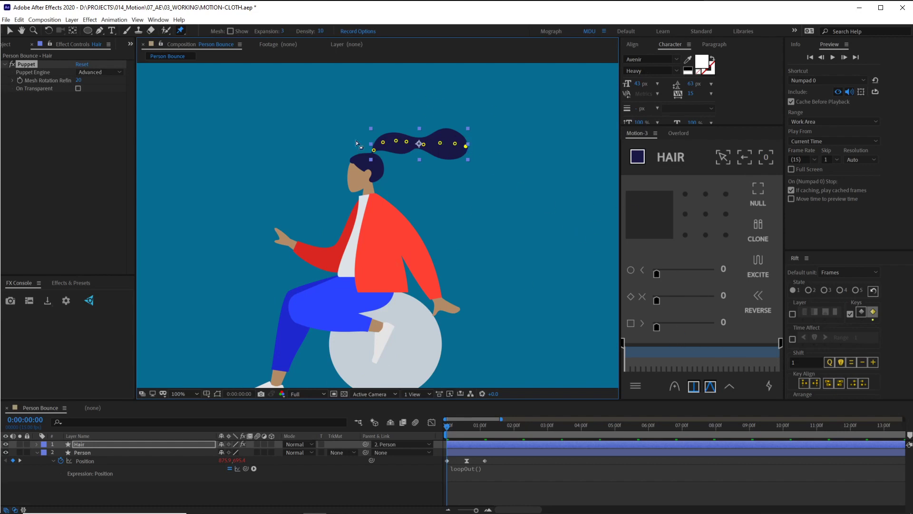
Step: Create a Motion 3 Cloth rig from the hair's pins with the separate-composition option turned off
{"action": "left_click", "coordinate": [775, 389]}
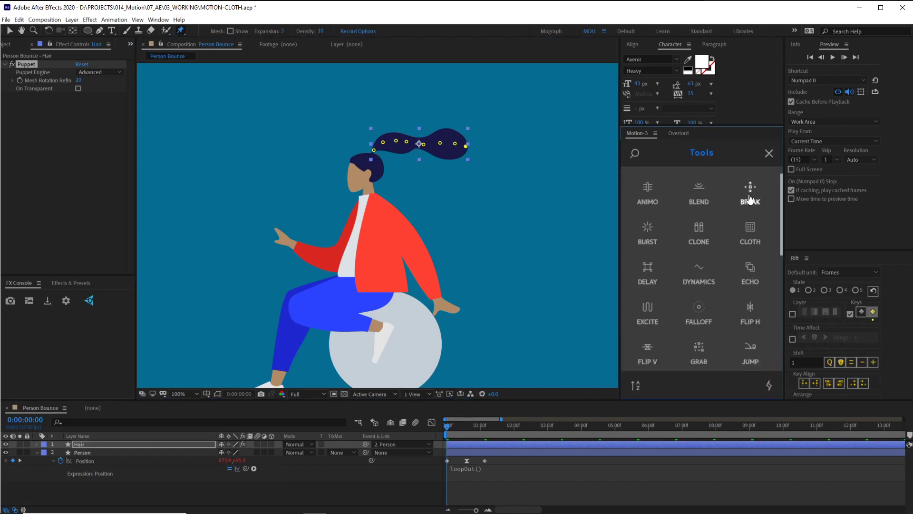
{"action": "left_click", "coordinate": [752, 234]}
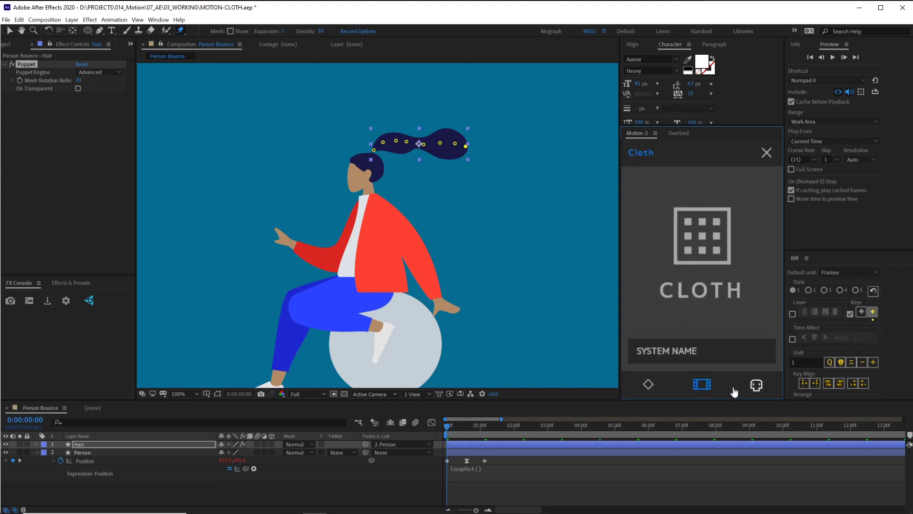
{"action": "left_click", "coordinate": [703, 386]}
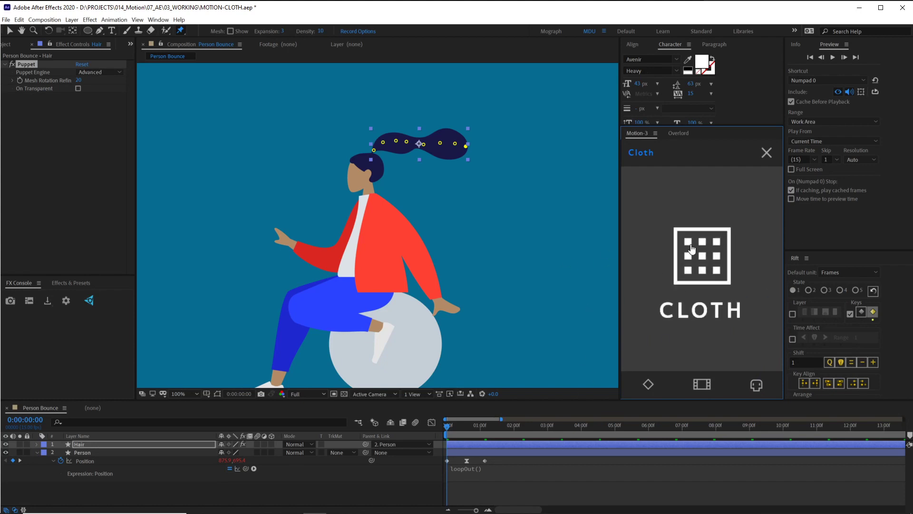
{"action": "left_click", "coordinate": [707, 255]}
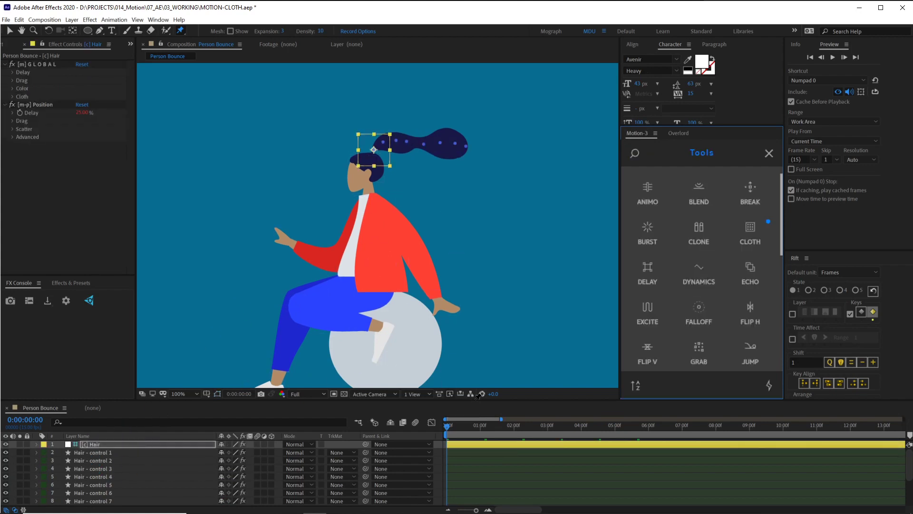
Step: Enlarge the timeline area and preview how the rigged hair moves during the bounce, returning to the first frame
{"action": "left_click_drag", "start_coordinate": [475, 401], "coordinate": [476, 363]}
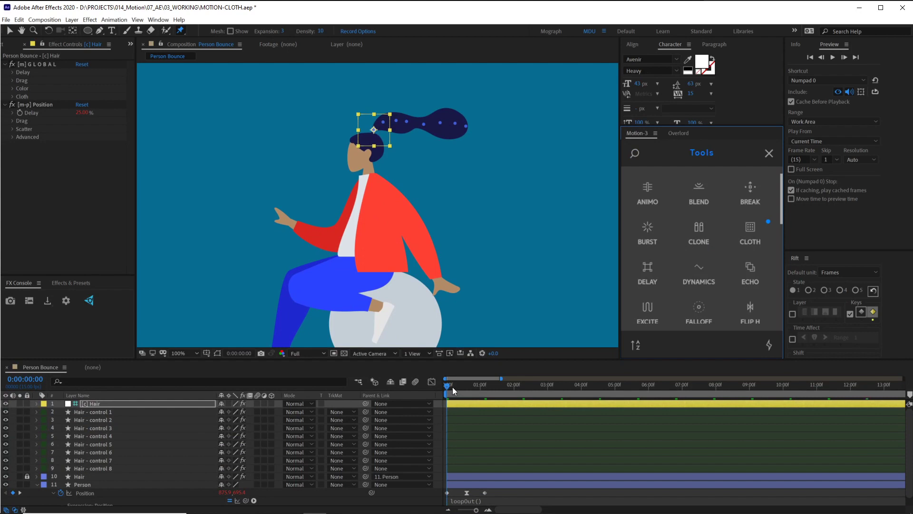
{"action": "key", "text": "space"}
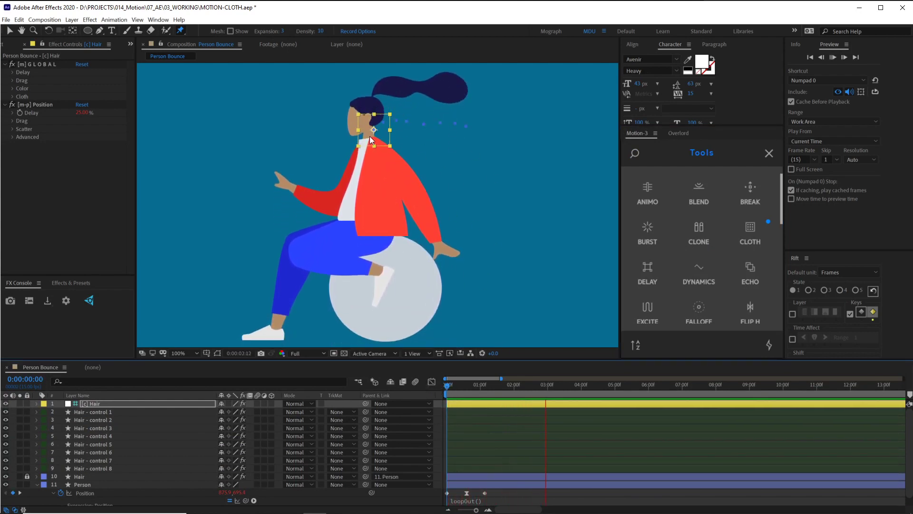
{"action": "left_click", "coordinate": [474, 390]}
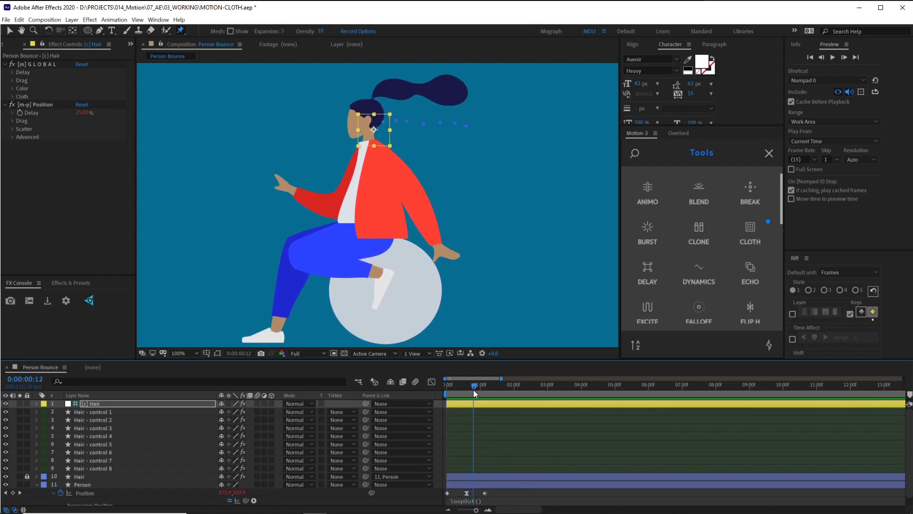
{"action": "left_click_drag", "start_coordinate": [473, 390], "coordinate": [450, 392]}
Step: Enable the Cloth parent on the [c] Hair controller, set it to the Person layer and offset it by 83, -382
{"action": "left_click", "coordinate": [92, 406]}
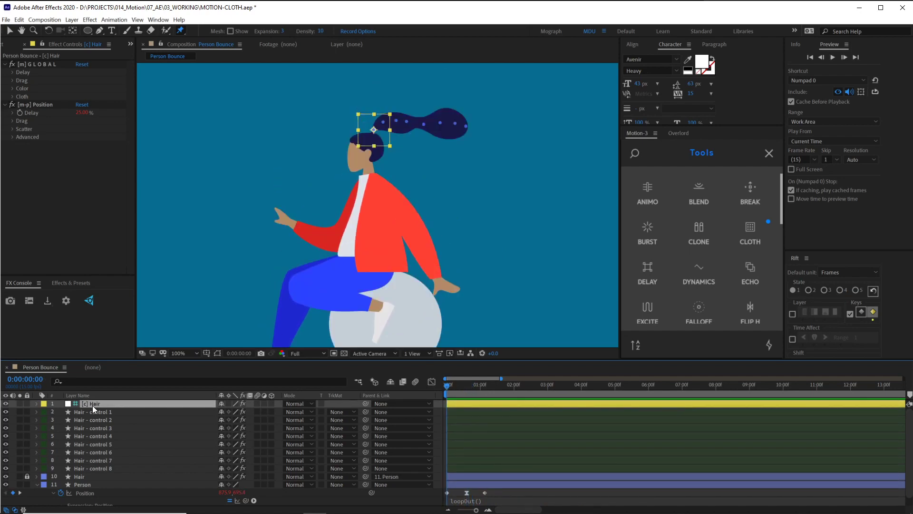
{"action": "left_click", "coordinate": [14, 97]}
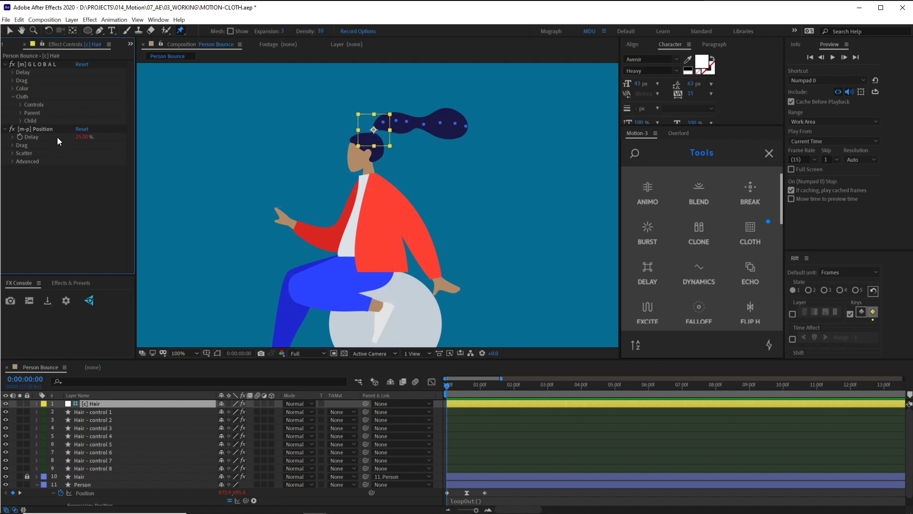
{"action": "left_click", "coordinate": [21, 112]}
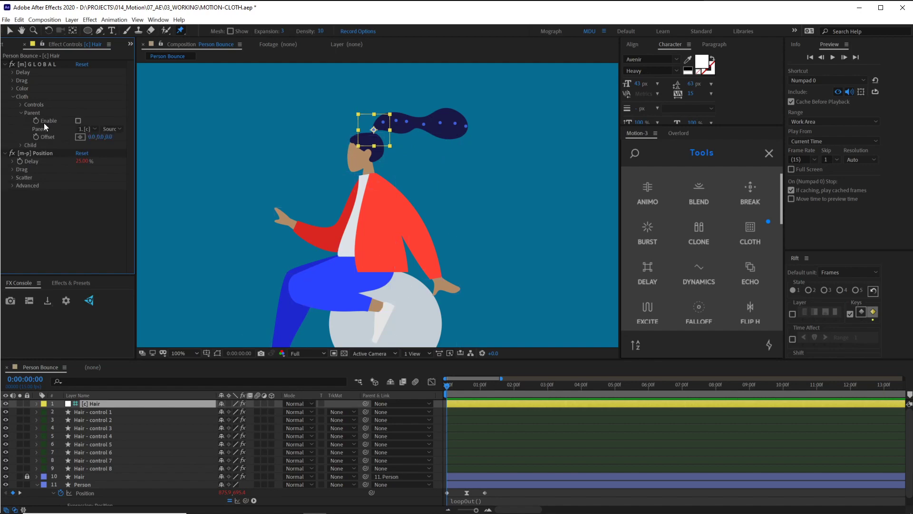
{"action": "left_click", "coordinate": [77, 121]}
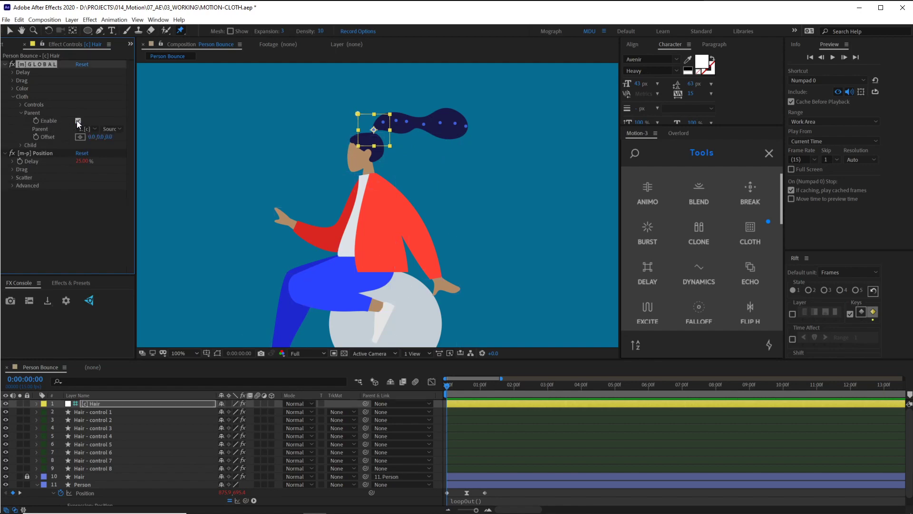
{"action": "left_click", "coordinate": [90, 129]}
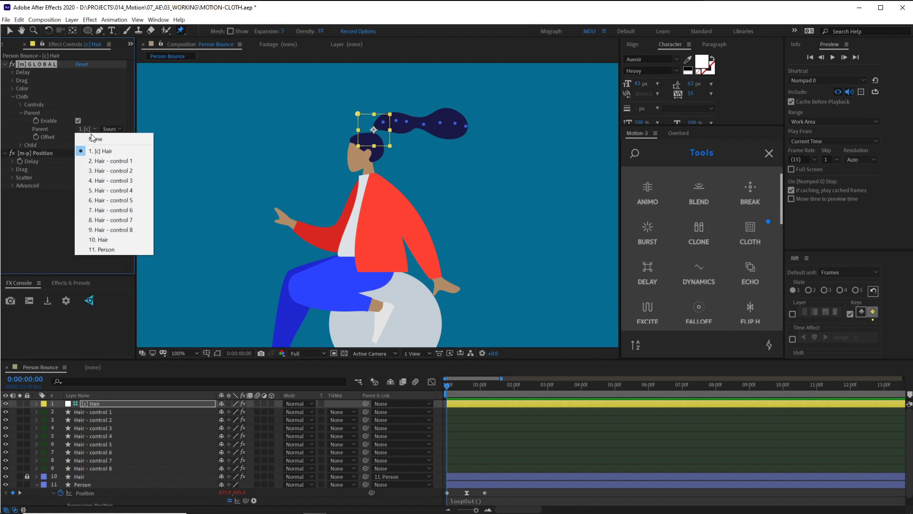
{"action": "left_click", "coordinate": [112, 248]}
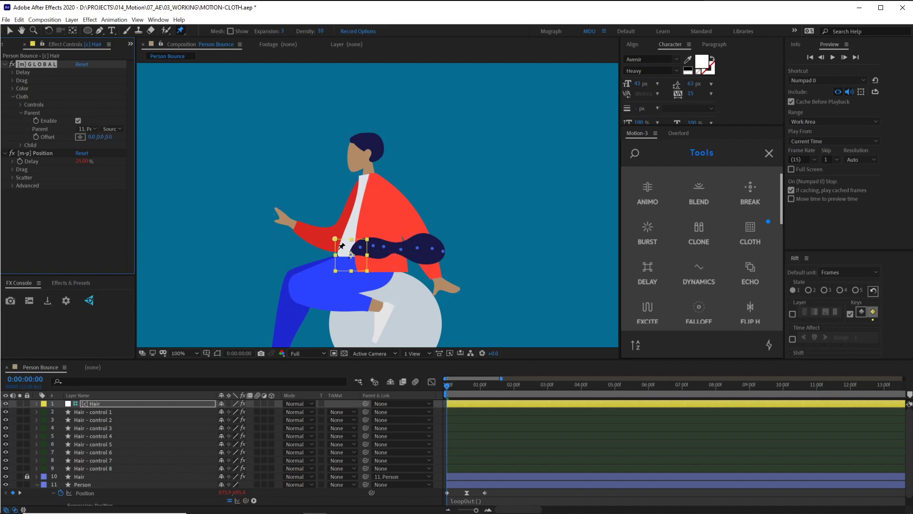
{"action": "left_click_drag", "start_coordinate": [81, 128], "coordinate": [137, 141]}
Step: Play and scrub through the bounce close-up to examine how the hair mesh deforms relative to its control points
{"action": "key", "text": "space"}
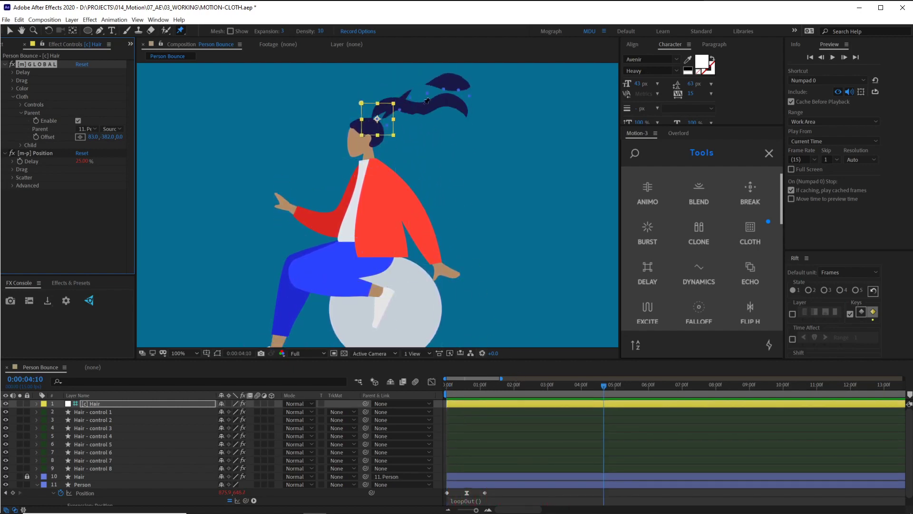
{"action": "scroll", "coordinate": [427, 101], "scroll_direction": "up", "scroll_amount": 4}
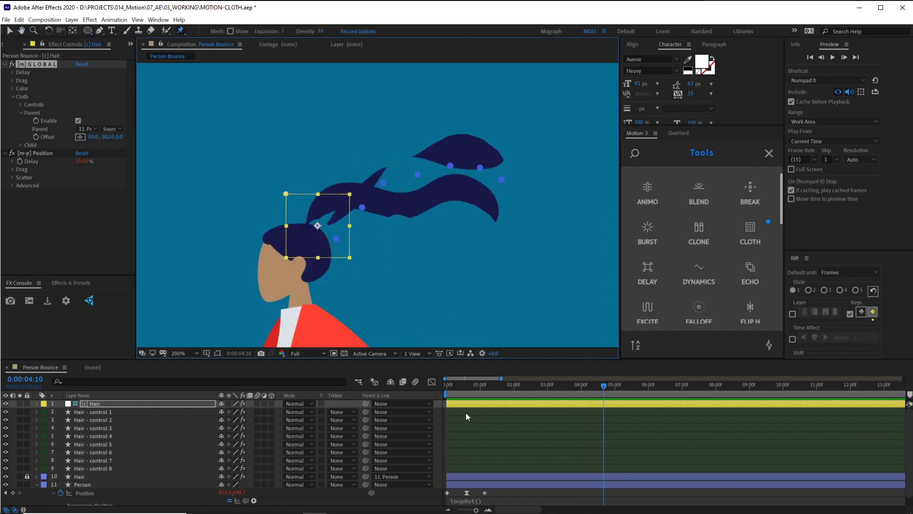
{"action": "left_click_drag", "start_coordinate": [456, 389], "coordinate": [478, 387]}
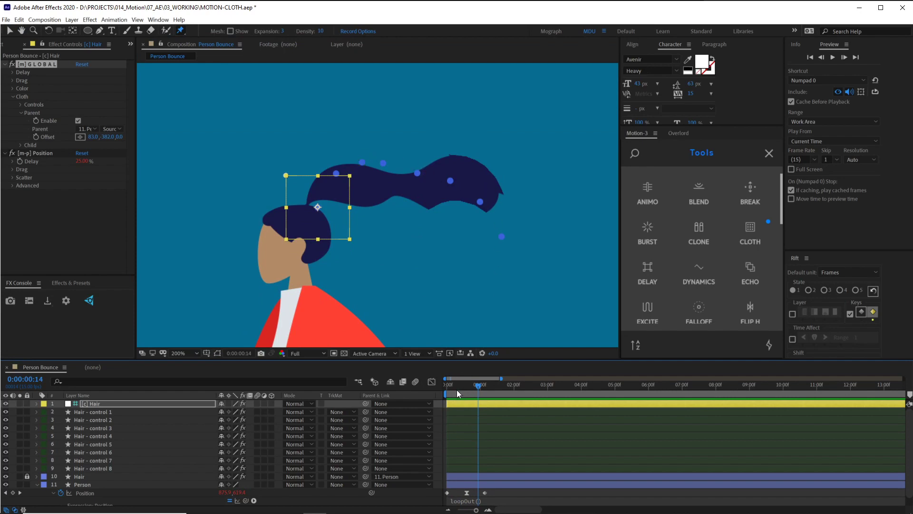
{"action": "left_click_drag", "start_coordinate": [457, 390], "coordinate": [496, 392]}
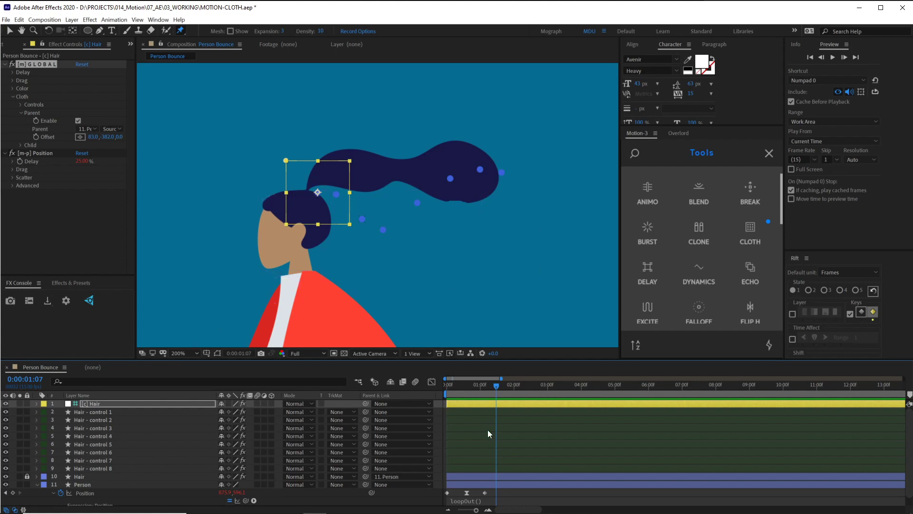
{"action": "left_click", "coordinate": [484, 387]}
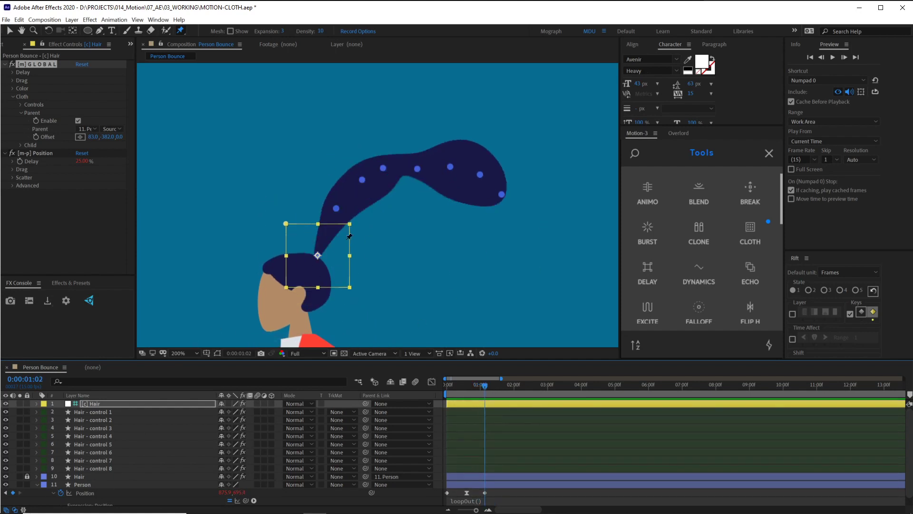
{"action": "mouse_move", "coordinate": [475, 388]}
{"action": "left_mouse_down"}
{"action": "mouse_move", "coordinate": [491, 388]}
{"action": "mouse_move", "coordinate": [473, 387]}
{"action": "left_mouse_up"}
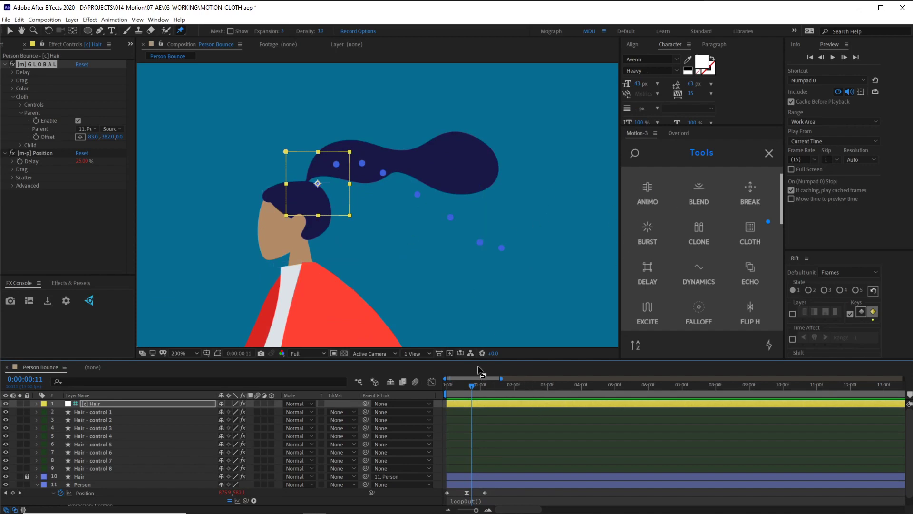
Step: Revert to the unrigged, pinned Hair layer at the first frame and create a Cloth rig in a separate composition with the system name Hair
{"action": "key", "text": "Home"}
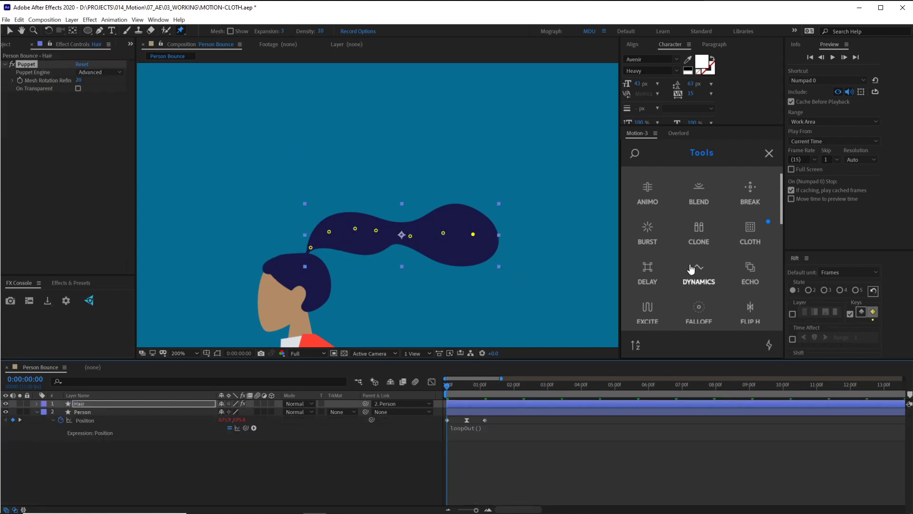
{"action": "left_click", "coordinate": [751, 235]}
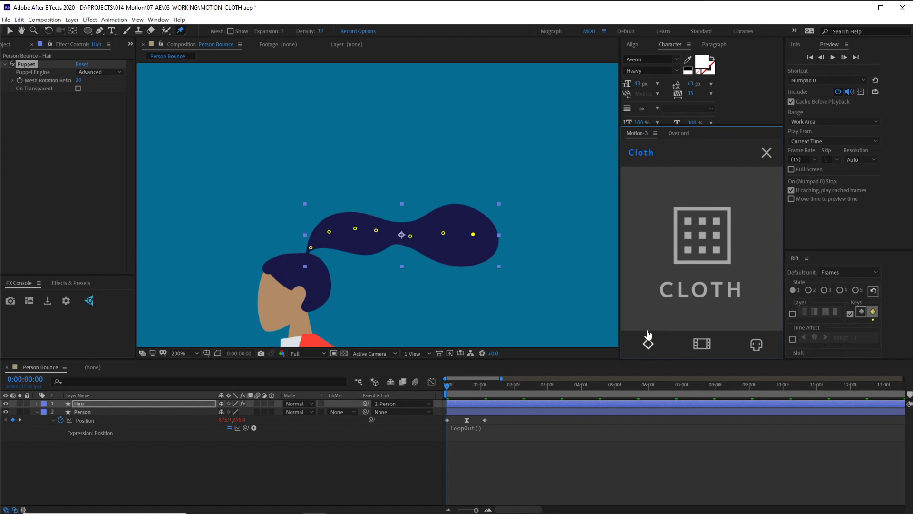
{"action": "left_click", "coordinate": [707, 349]}
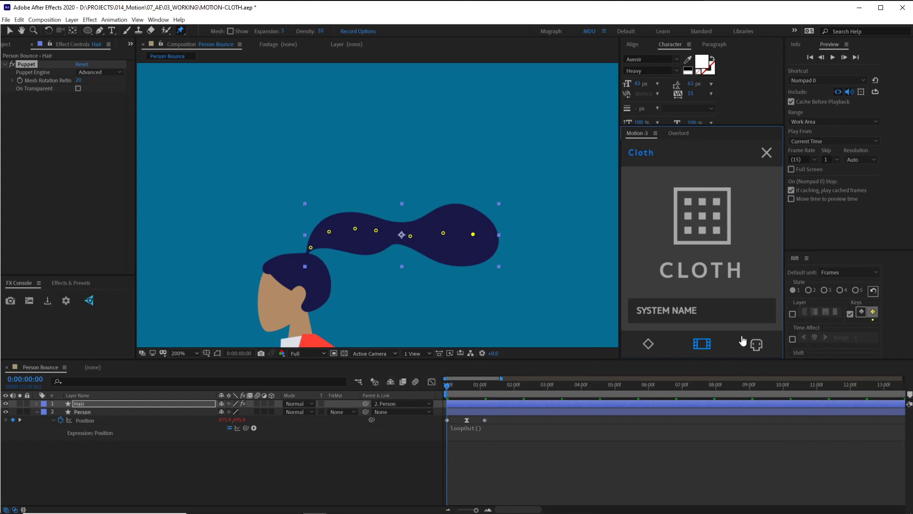
{"action": "left_click", "coordinate": [718, 316]}
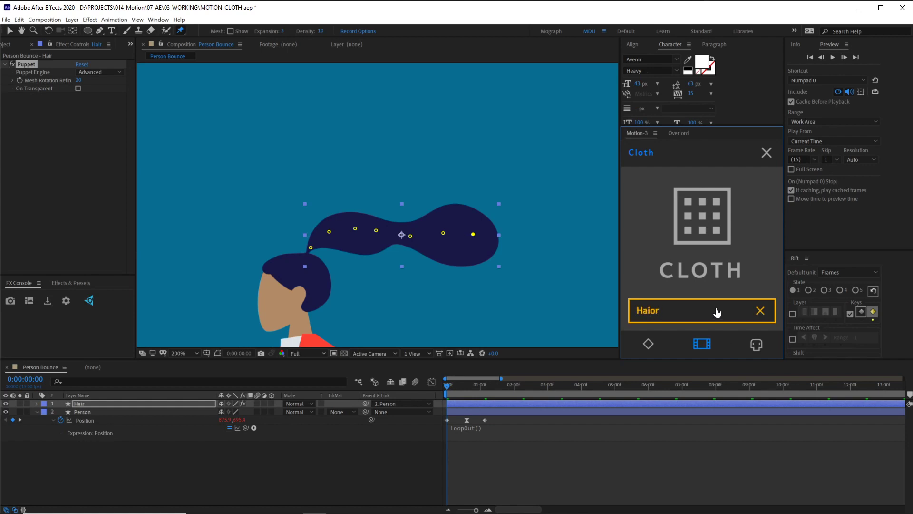
{"action": "left_click", "coordinate": [715, 217]}
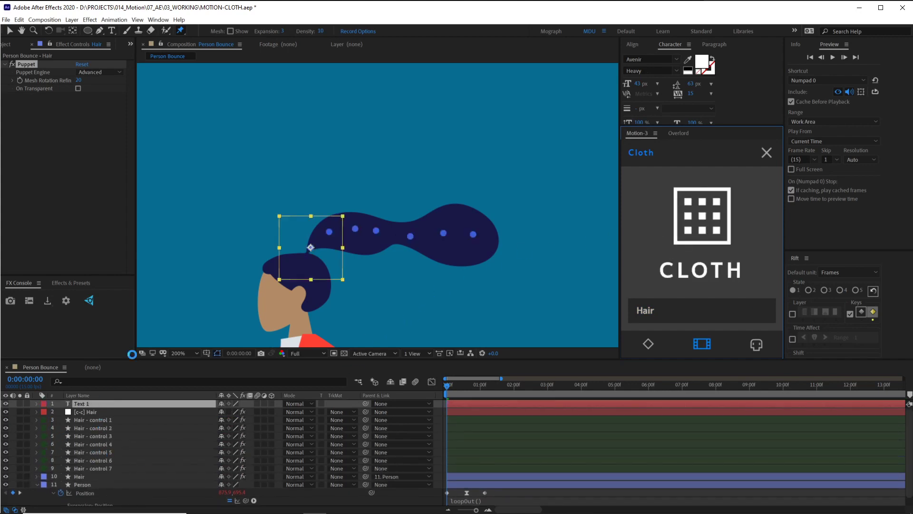
Step: Check the [c-c] Hair - children layer, select the [c-c] Hair controller and preview the bounce before it is parented
{"action": "left_click", "coordinate": [127, 478]}
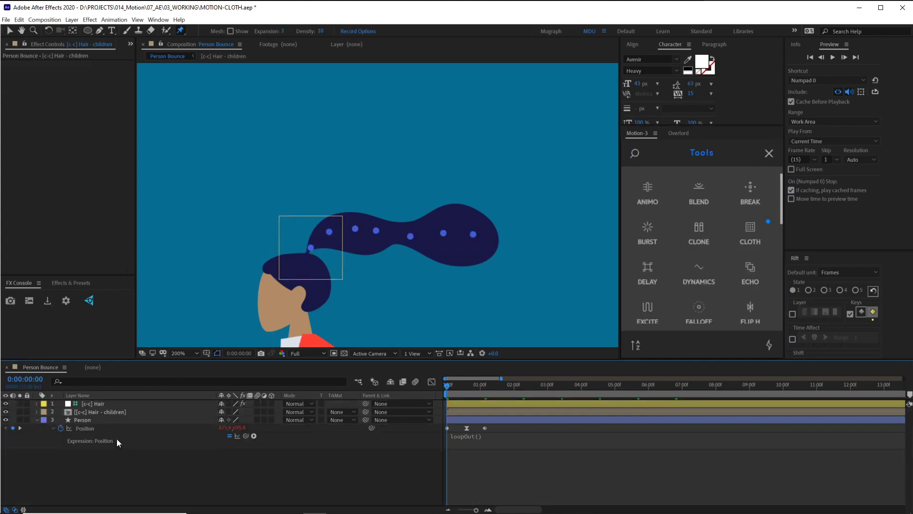
{"action": "left_click", "coordinate": [115, 412]}
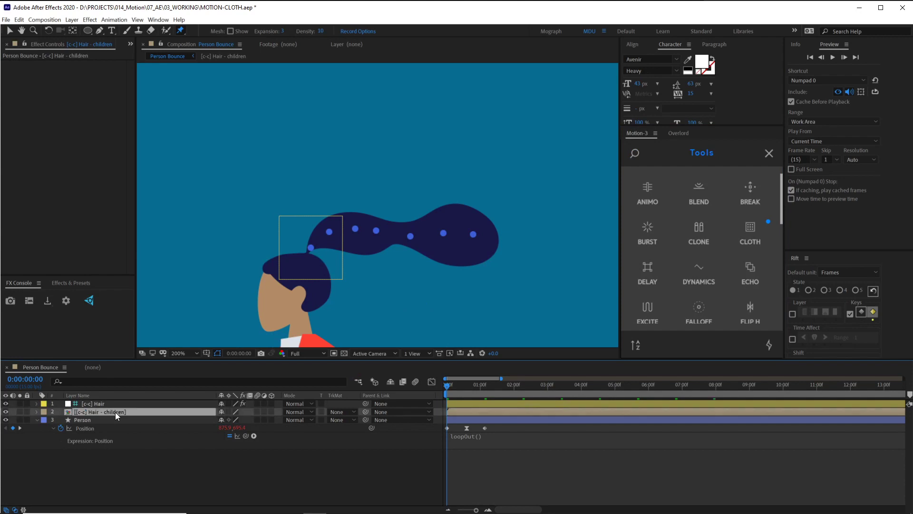
{"action": "left_click", "coordinate": [477, 403]}
{"action": "key", "text": "space"}
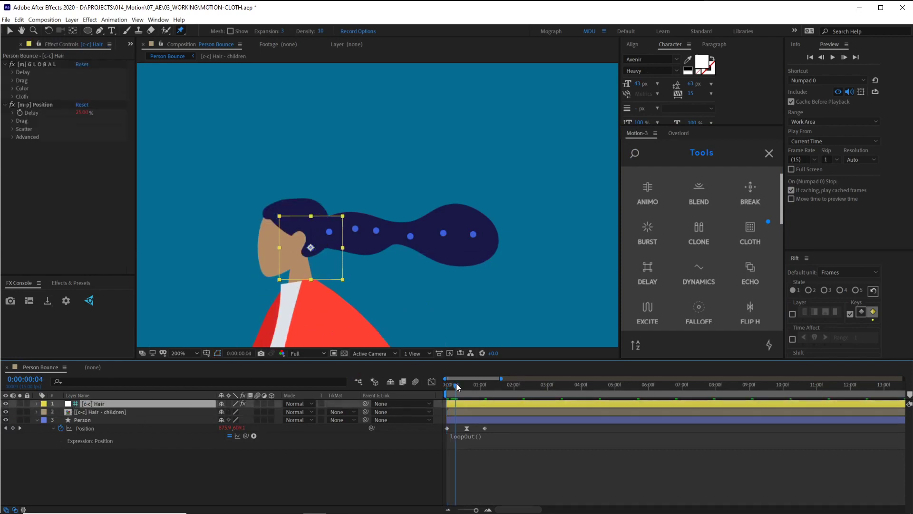
{"action": "key", "text": "space"}
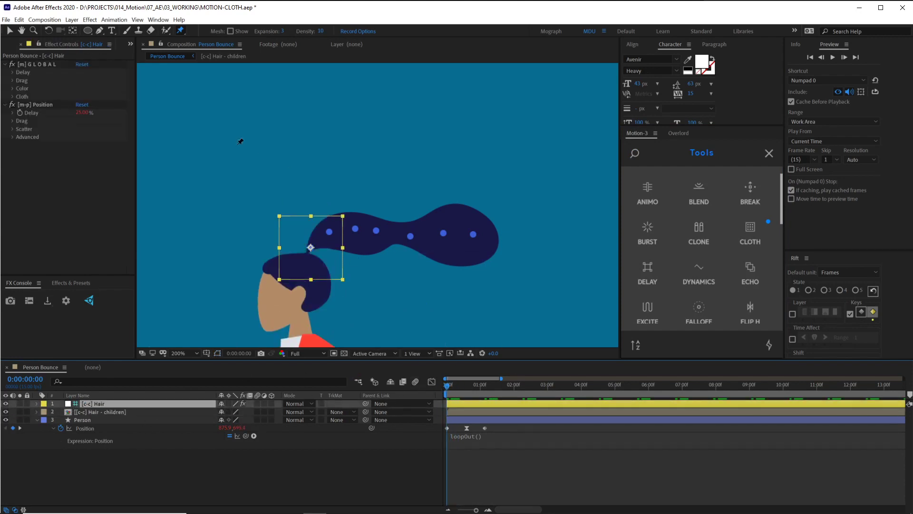
Step: Enable the Cloth parent on the [c-c] Hair controller, set it to the Person layer, offset it by about 78, -384 and preview the motion
{"action": "left_click", "coordinate": [11, 96]}
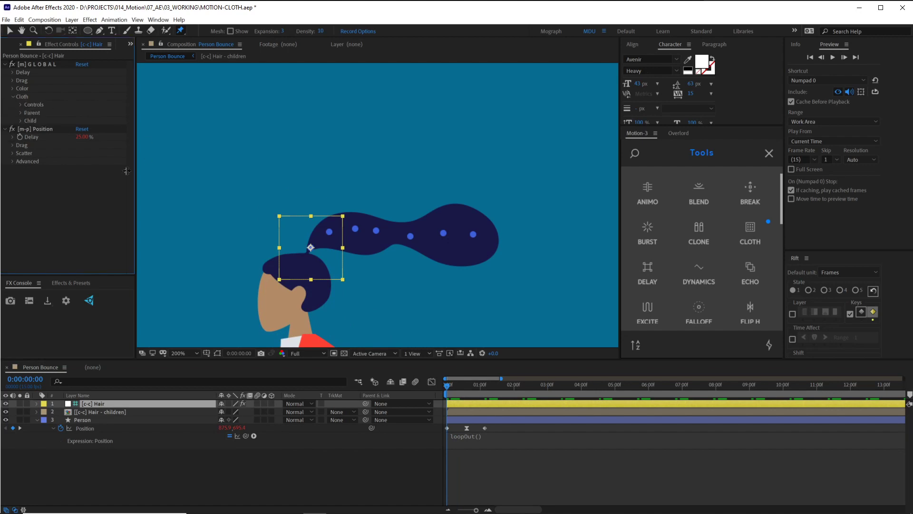
{"action": "left_click", "coordinate": [20, 121]}
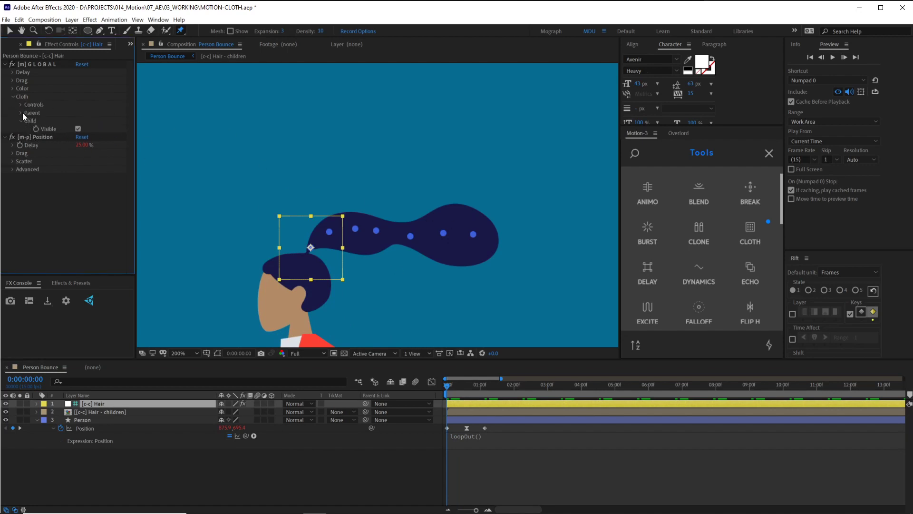
{"action": "left_click", "coordinate": [21, 113]}
{"action": "left_click", "coordinate": [79, 120]}
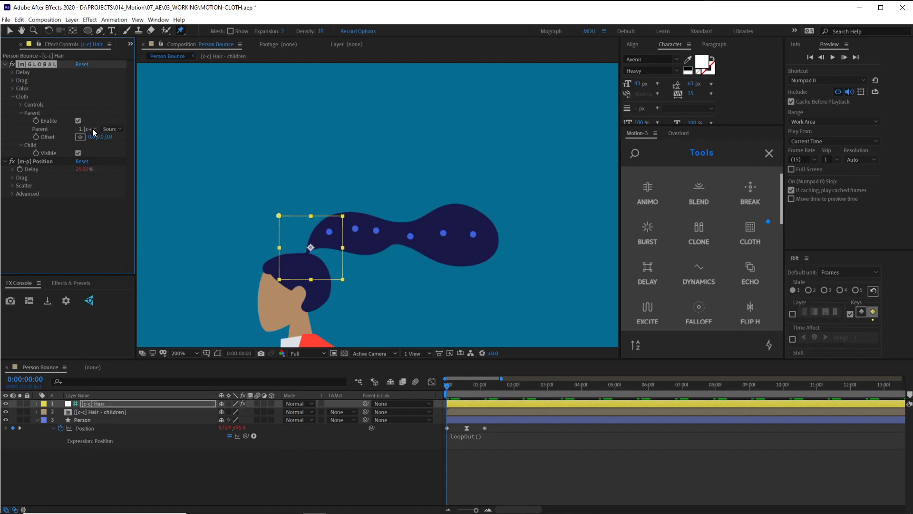
{"action": "left_click", "coordinate": [93, 129]}
{"action": "left_click", "coordinate": [104, 167]}
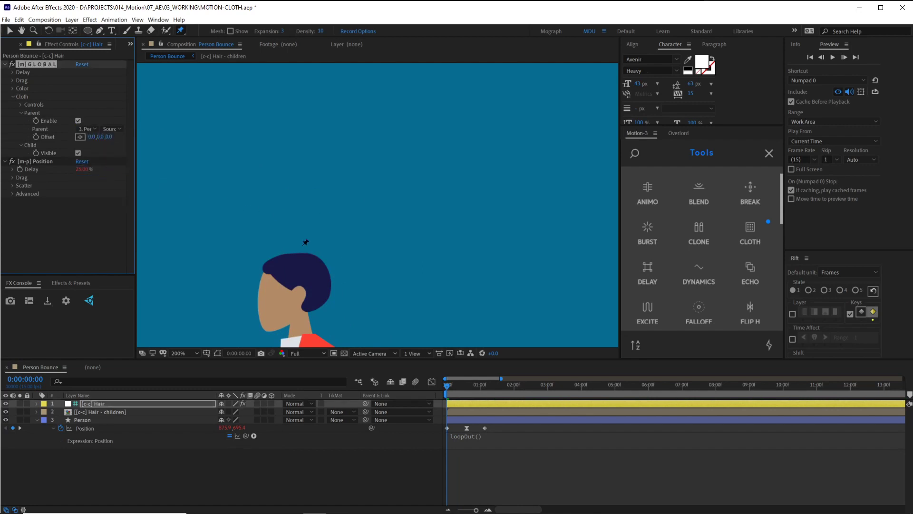
{"action": "key", "text": "comma"}
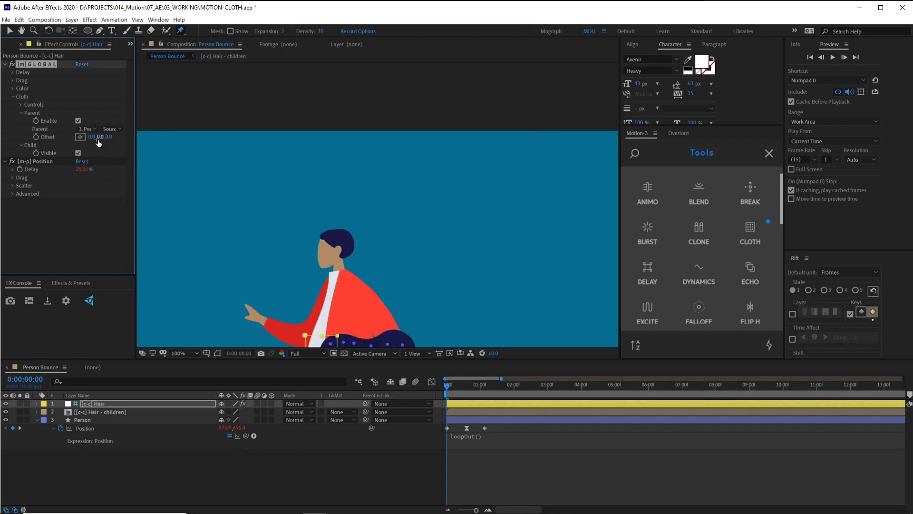
{"action": "left_click_drag", "start_coordinate": [100, 137], "coordinate": [128, 139]}
{"action": "key", "text": "space"}
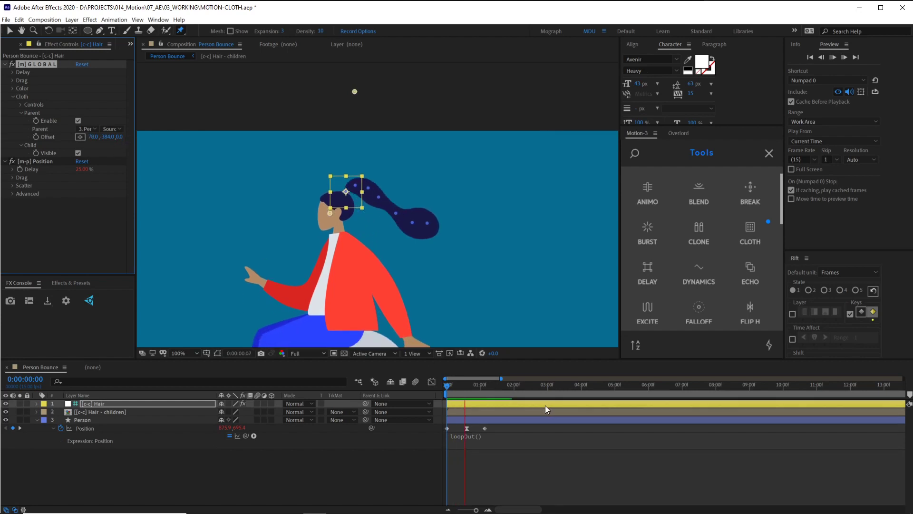
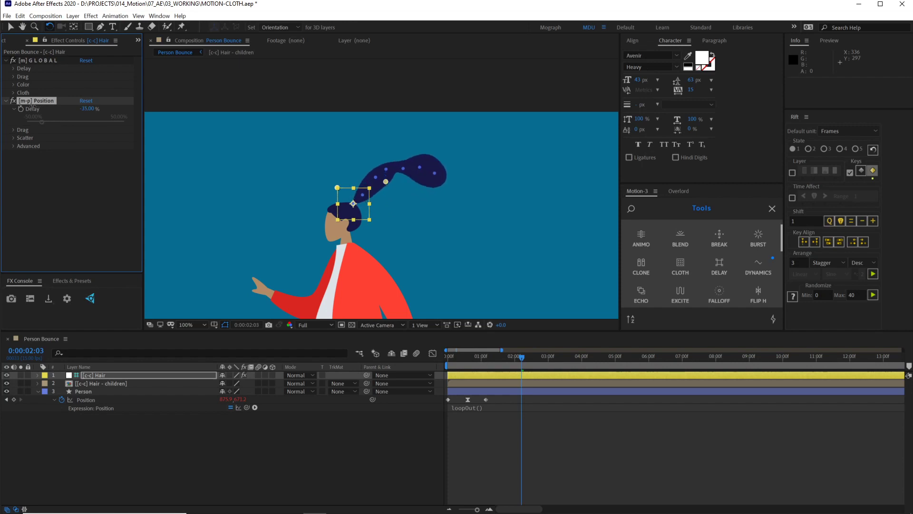
Step: Preview the hair with a Position Delay of -37% and undo the trial Delay changes
{"action": "key", "text": "space"}
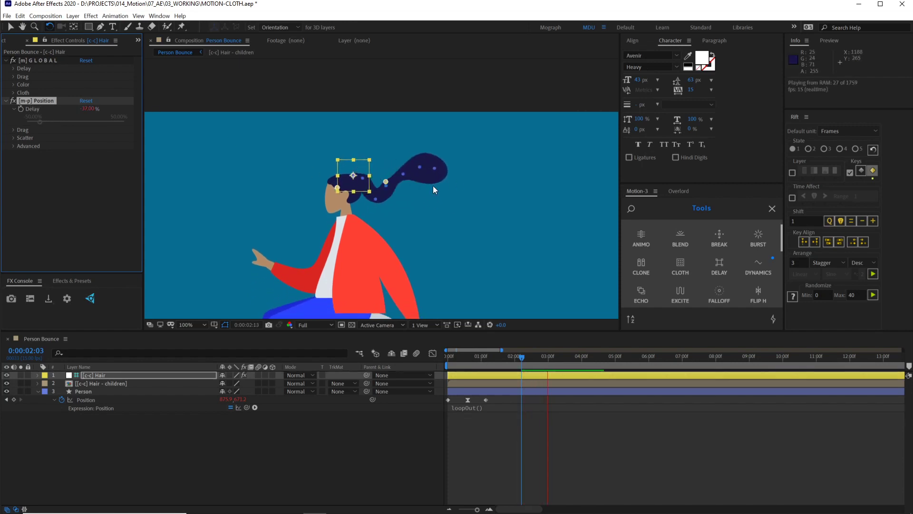
{"action": "key", "text": "space"}
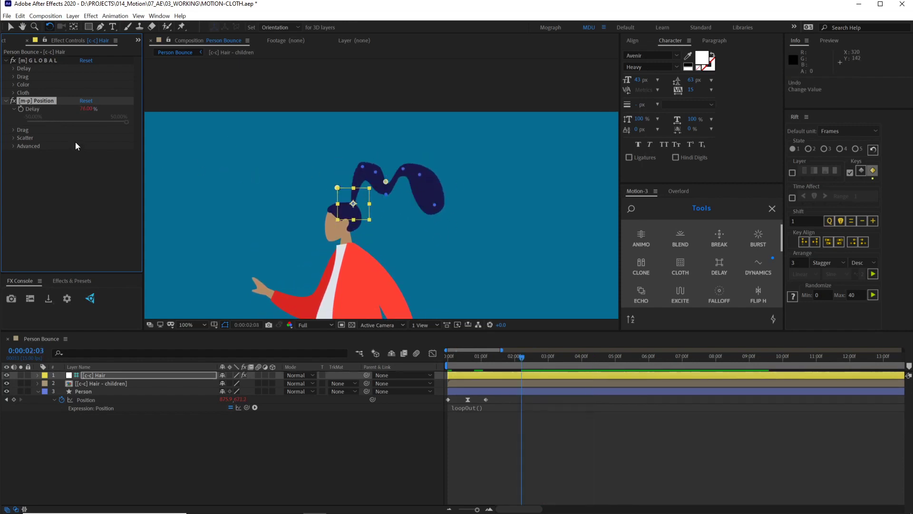
{"action": "key", "text": "ctrl+z"}
{"action": "key", "text": "ctrl+z"}
Step: Try Drag on the Position effect at 0:00:02:13 with its range moved to 180.1, 51.2, and switch Drag off again
{"action": "left_click", "coordinate": [12, 130]}
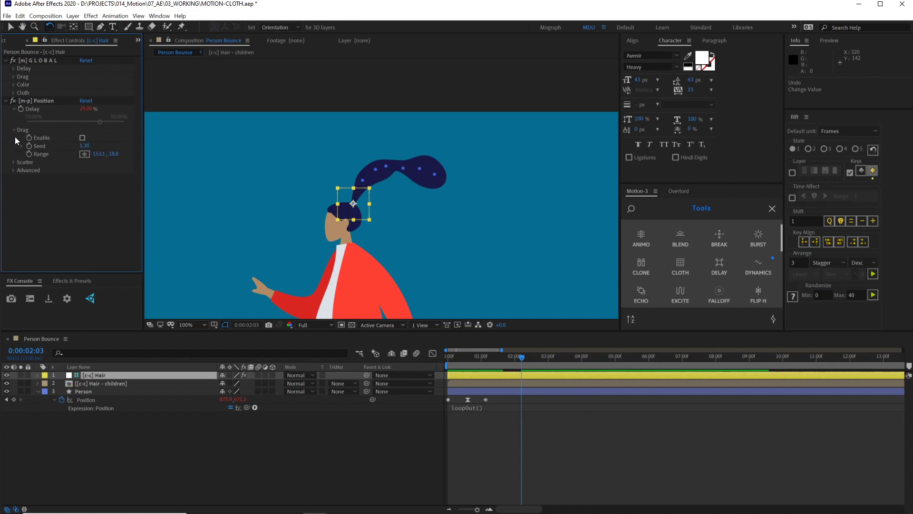
{"action": "left_click", "coordinate": [16, 162]}
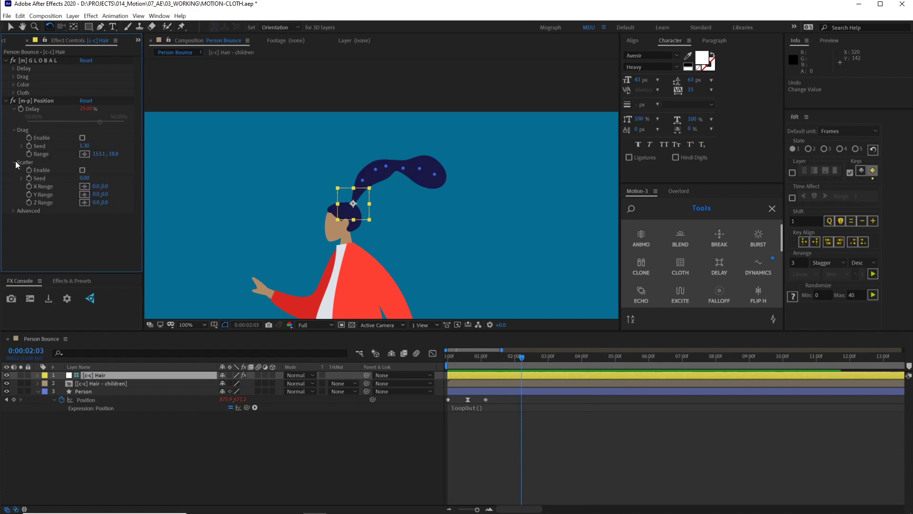
{"action": "left_click", "coordinate": [80, 137]}
{"action": "left_click_drag", "start_coordinate": [529, 360], "coordinate": [543, 362]}
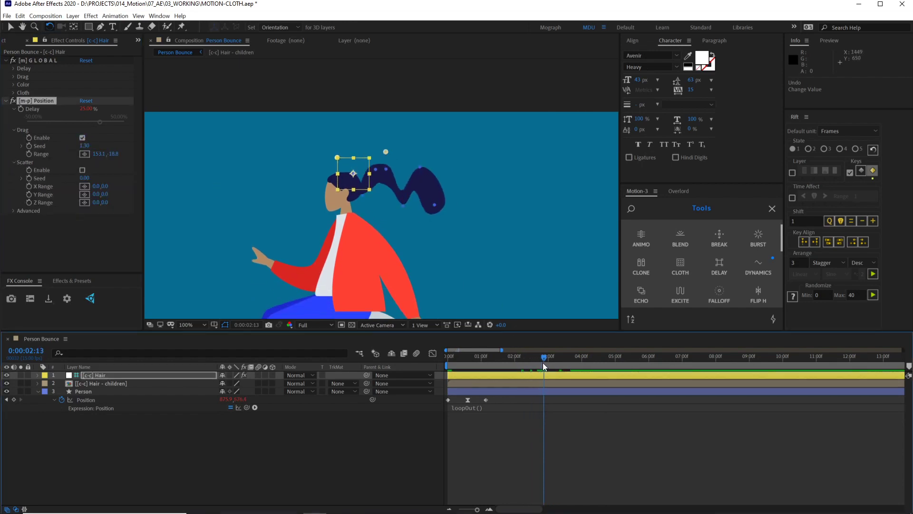
{"action": "left_click_drag", "start_coordinate": [386, 150], "coordinate": [405, 209]}
{"action": "left_click_drag", "start_coordinate": [383, 164], "coordinate": [413, 153]}
{"action": "left_click", "coordinate": [83, 138]}
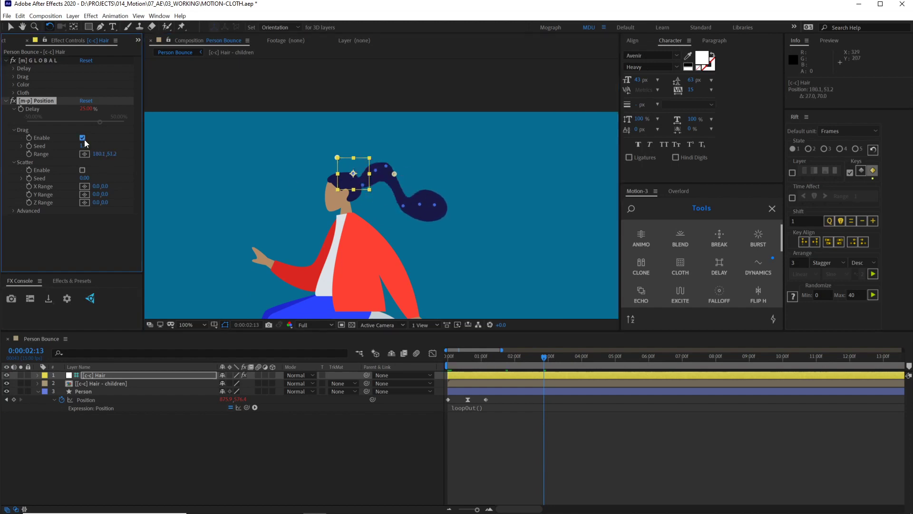
Step: Enable Dynamics in the Position effect's advanced settings and preview how it affects the hair during the bounce
{"action": "left_click", "coordinate": [13, 211]}
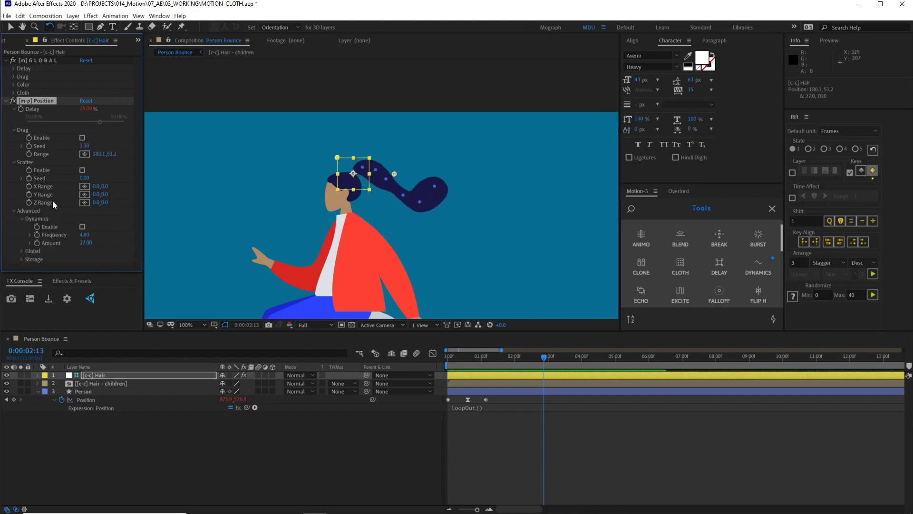
{"action": "left_click", "coordinate": [84, 224]}
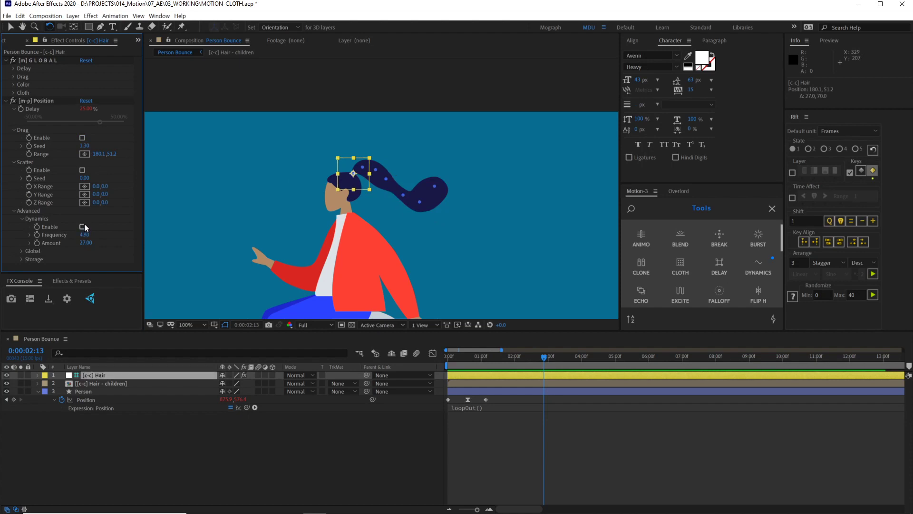
{"action": "left_click", "coordinate": [82, 227]}
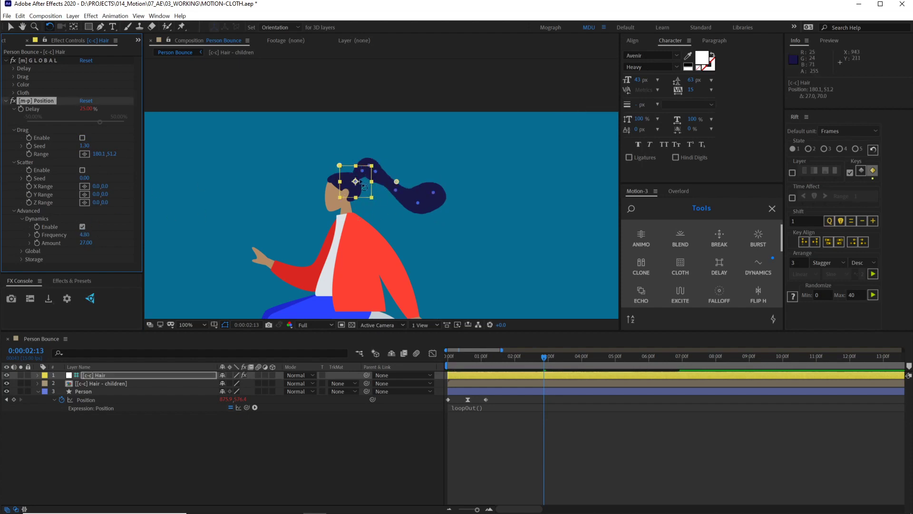
{"action": "key", "text": "space"}
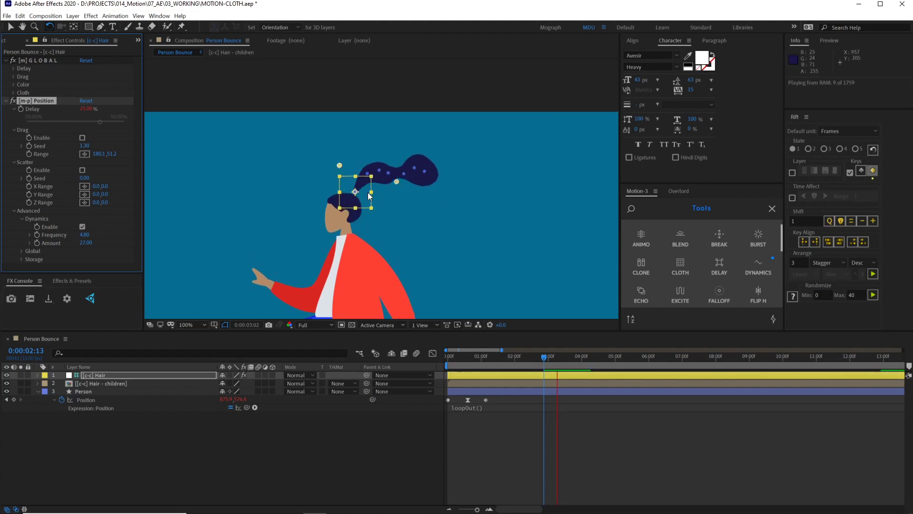
{"action": "key", "text": "space"}
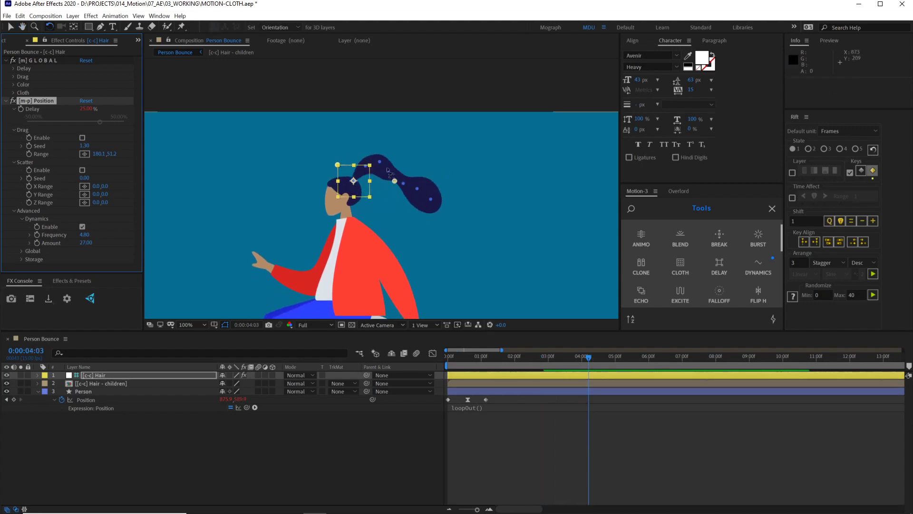
{"action": "key", "text": "v"}
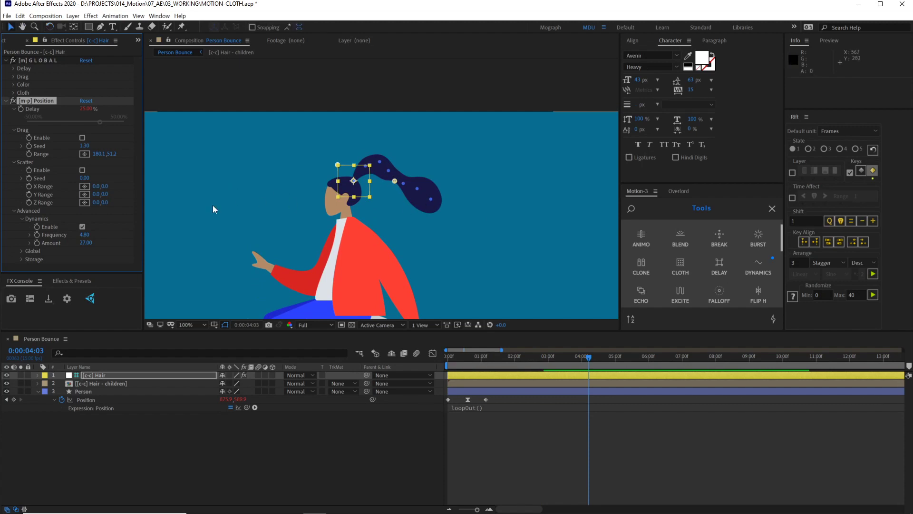
{"action": "key", "text": "space"}
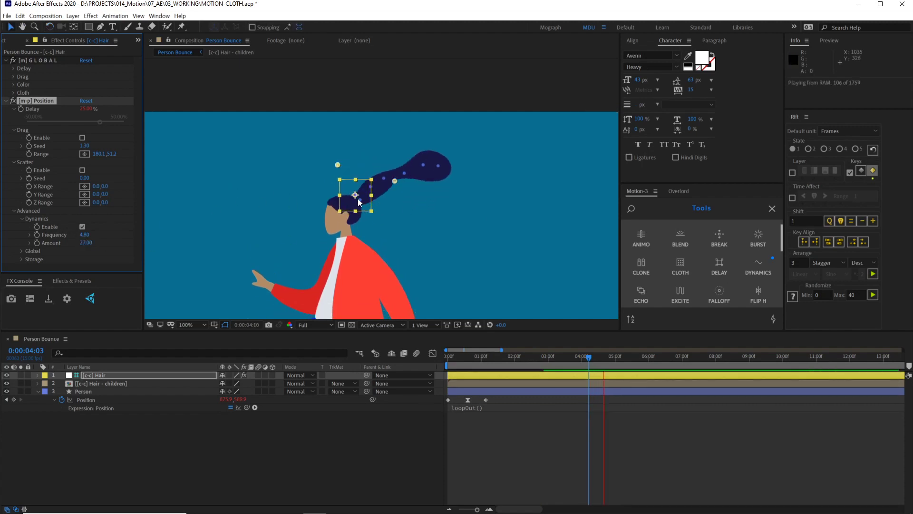
{"action": "key", "text": "space"}
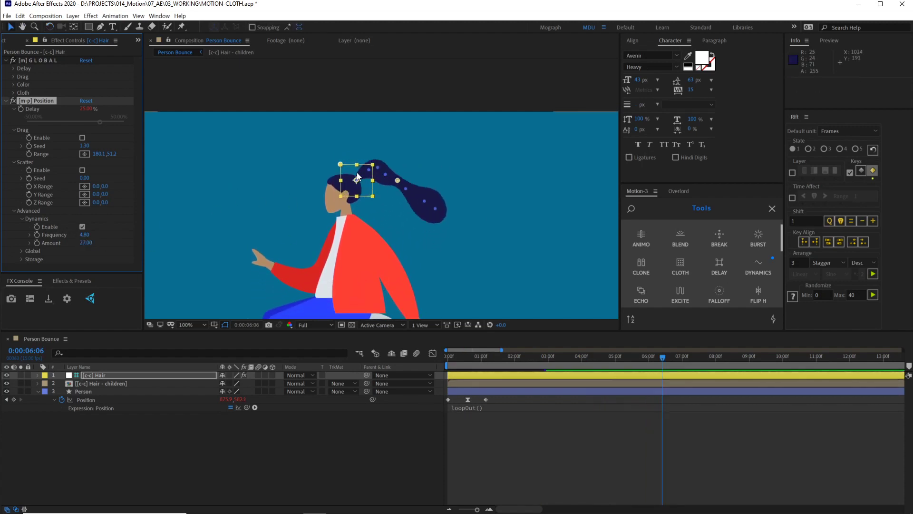
Step: Raise the Dynamics amount to 158, preview the exaggerated hair motion and switch Dynamics off
{"action": "left_click_drag", "start_coordinate": [87, 246], "coordinate": [163, 257]}
{"action": "key", "text": "space"}
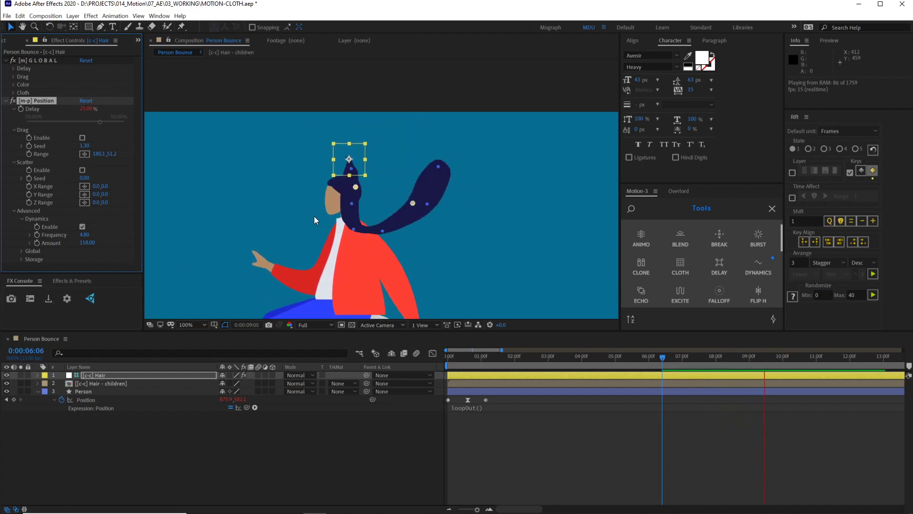
{"action": "key", "text": "space"}
{"action": "left_click", "coordinate": [83, 227]}
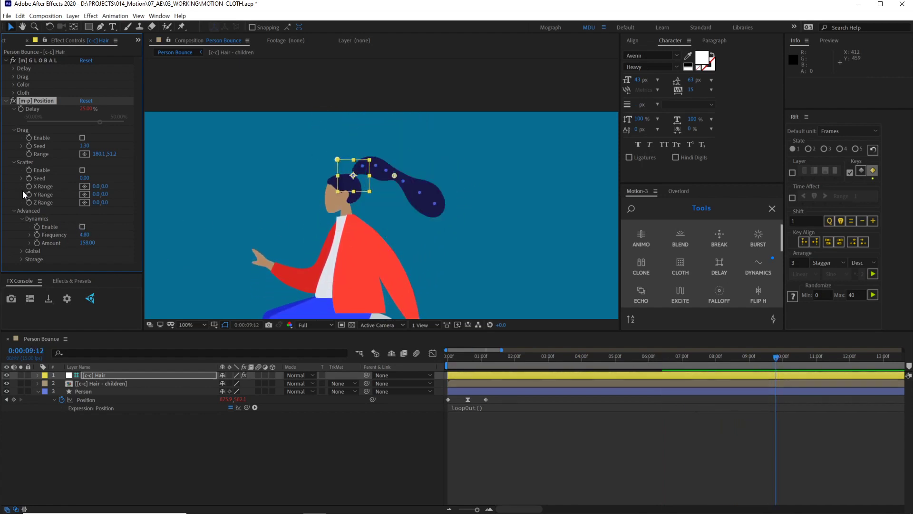
Step: Enable Color in the controller's global settings with a Cycle of 64, and set the Cloth control size to 14.6
{"action": "left_click", "coordinate": [13, 77]}
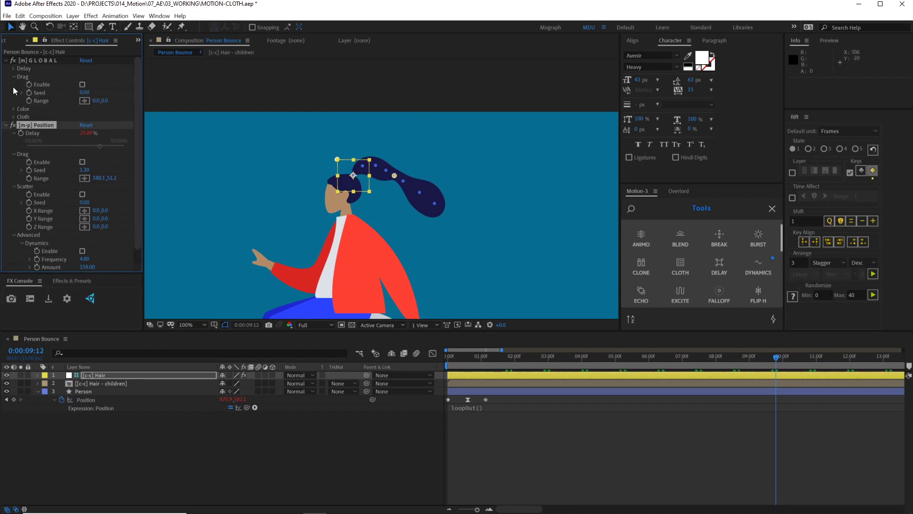
{"action": "left_click", "coordinate": [14, 109]}
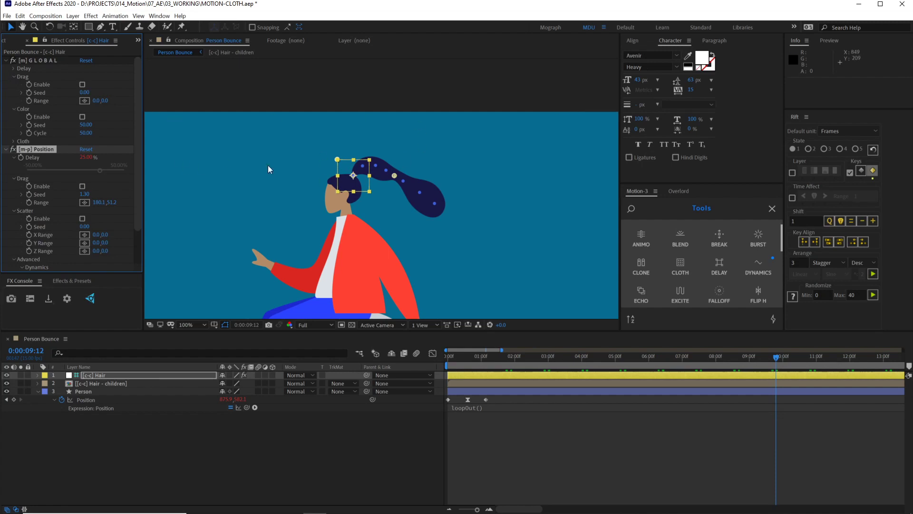
{"action": "left_click", "coordinate": [14, 142]}
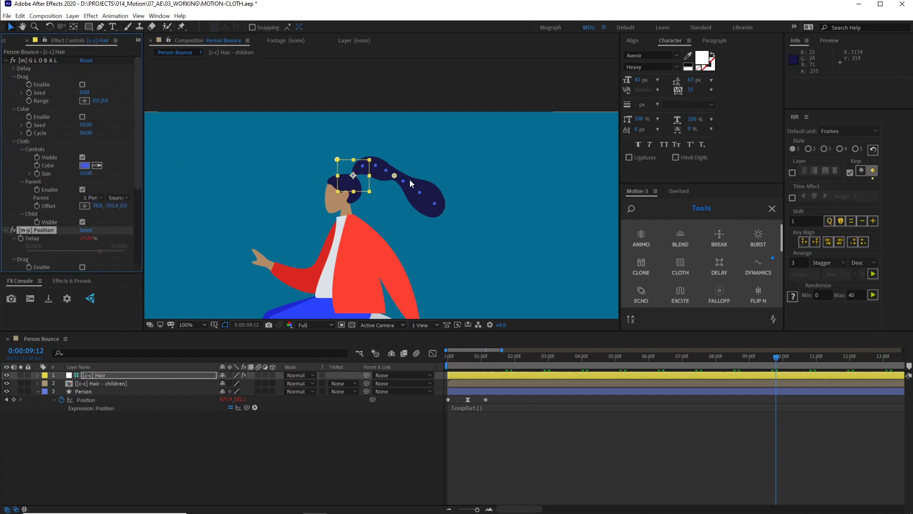
{"action": "key", "text": "period"}
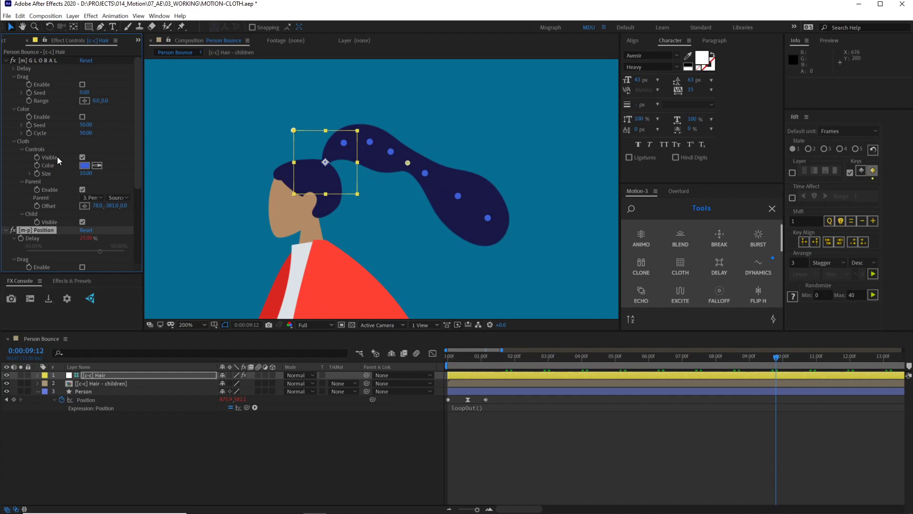
{"action": "left_click", "coordinate": [83, 158]}
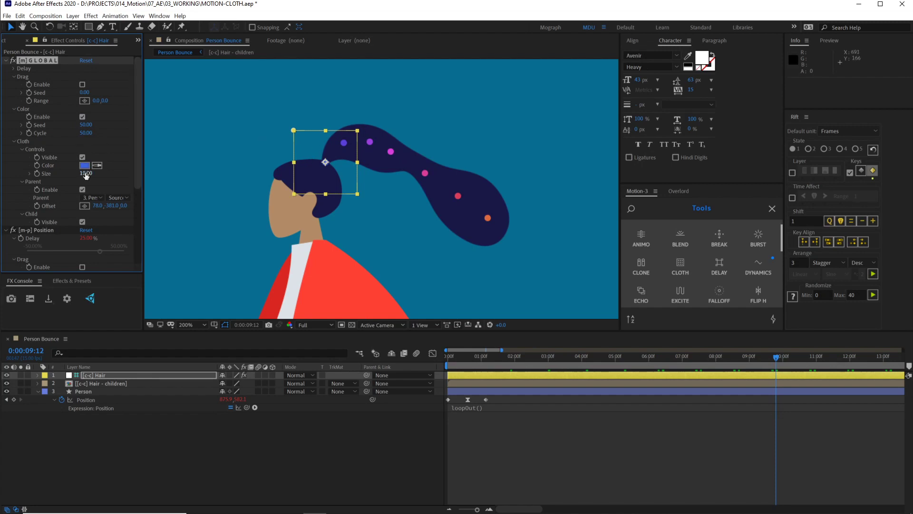
{"action": "left_click_drag", "start_coordinate": [96, 175], "coordinate": [109, 175]}
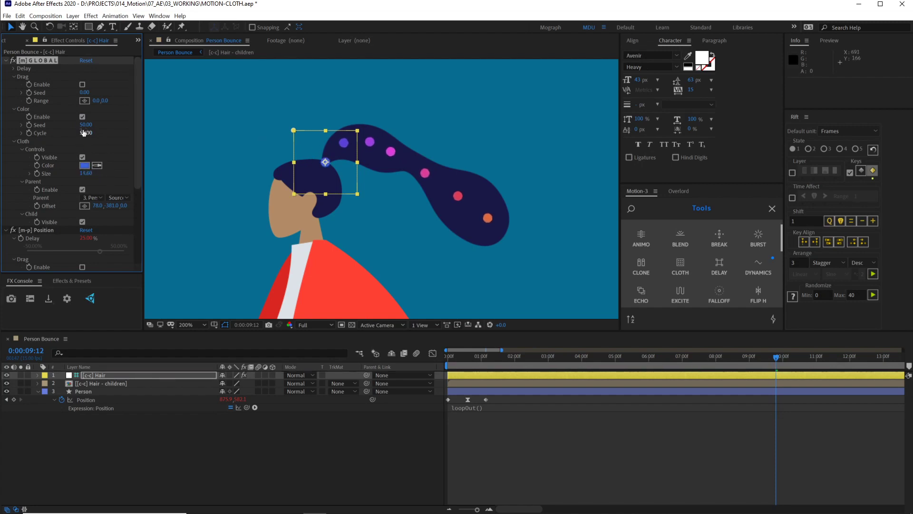
{"action": "left_click_drag", "start_coordinate": [123, 129], "coordinate": [148, 128]}
Step: Scrub through the bounce to check the coloured control points against the hair, and turn the global Color option off
{"action": "left_click_drag", "start_coordinate": [506, 358], "coordinate": [564, 365]}
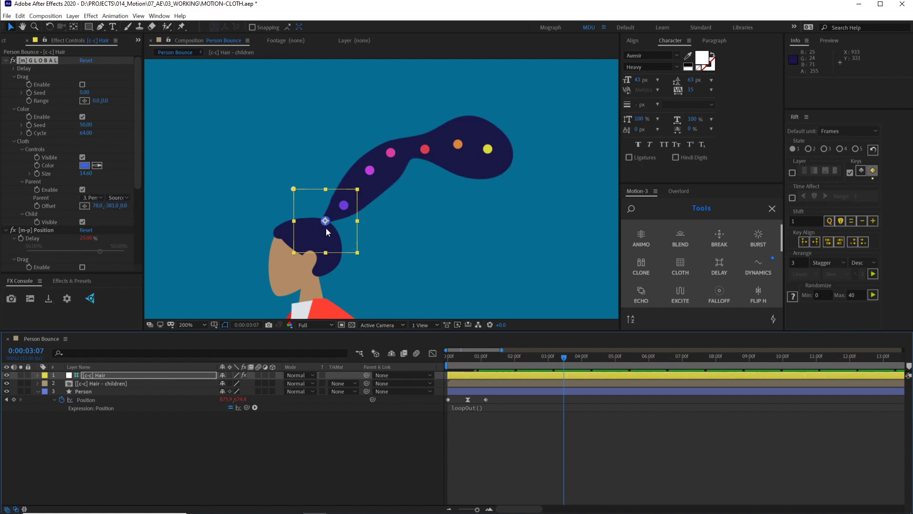
{"action": "left_click_drag", "start_coordinate": [476, 361], "coordinate": [511, 357]}
{"action": "left_click", "coordinate": [83, 116]}
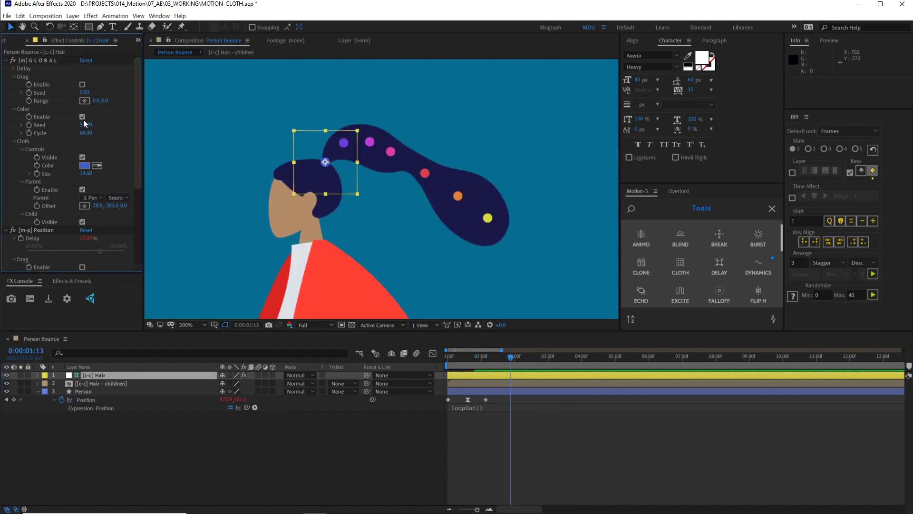
Step: Toggle the global Color option off and on, and preview the coloured control points along the hair during the bounce
{"action": "left_click", "coordinate": [83, 117]}
{"action": "left_click", "coordinate": [83, 117]}
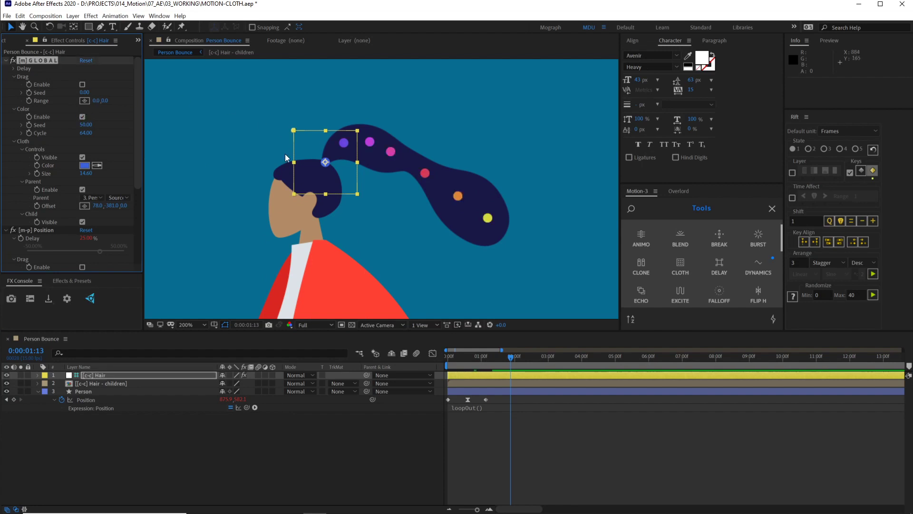
{"action": "left_click_drag", "start_coordinate": [544, 357], "coordinate": [519, 357]}
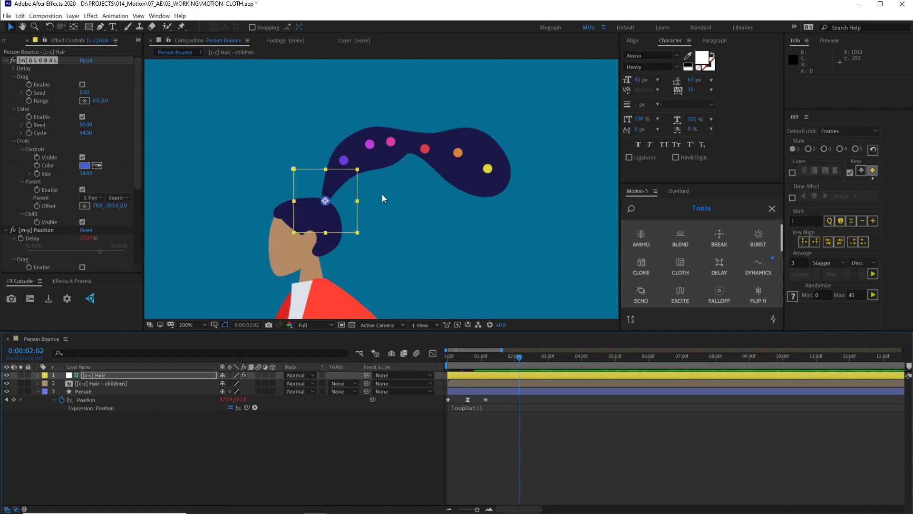
{"action": "left_click", "coordinate": [537, 363]}
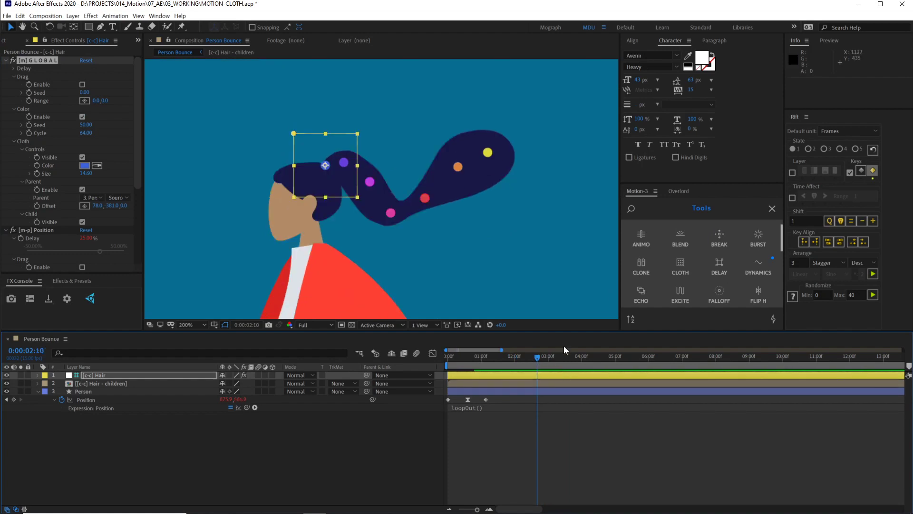
{"action": "key", "text": "space"}
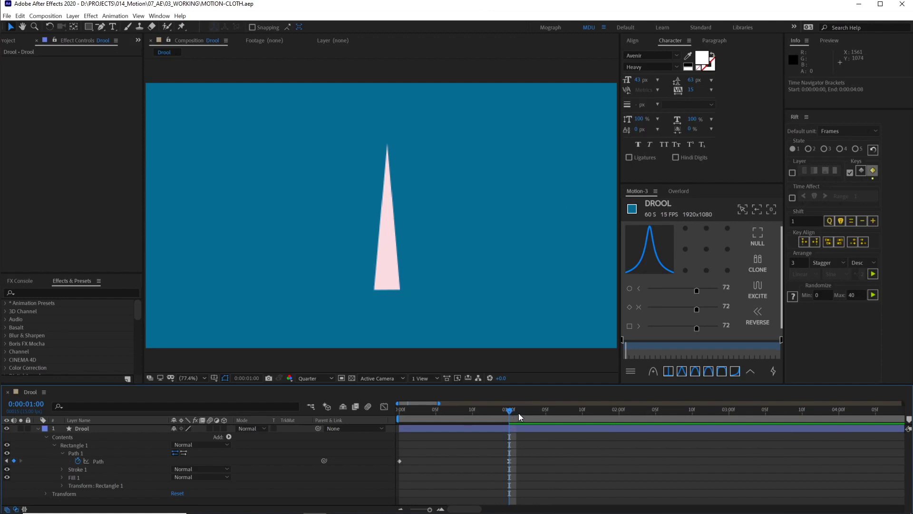
Step: Scrub and play the Drool composition from the start to review the drool shape's path animation
{"action": "mouse_move", "coordinate": [518, 413]}
{"action": "left_mouse_down"}
{"action": "mouse_move", "coordinate": [538, 414]}
{"action": "mouse_move", "coordinate": [424, 410]}
{"action": "mouse_move", "coordinate": [506, 416]}
{"action": "left_mouse_up"}
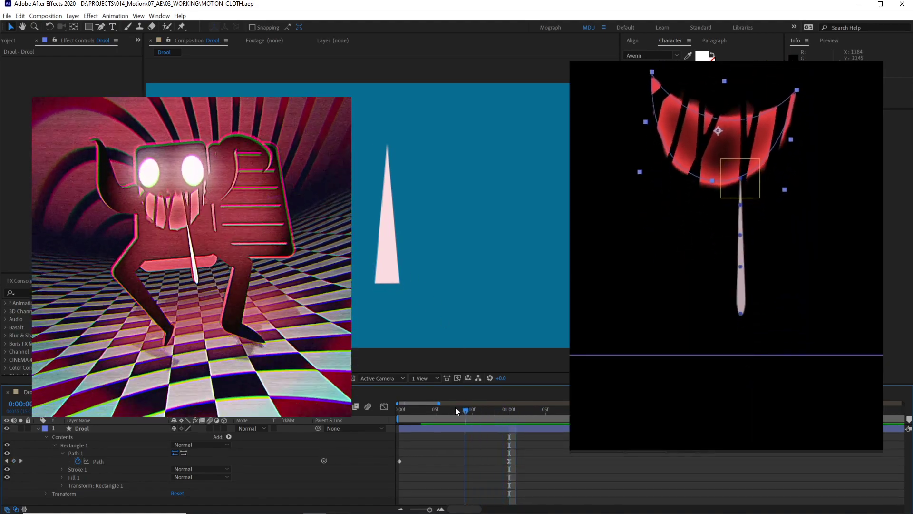
{"action": "left_click_drag", "start_coordinate": [455, 407], "coordinate": [399, 409]}
{"action": "left_click", "coordinate": [410, 428]}
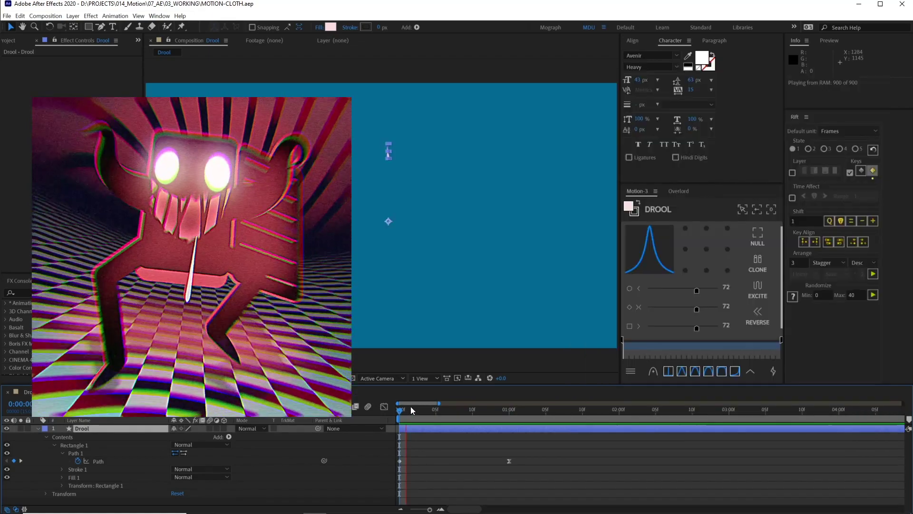
{"action": "key", "text": "space"}
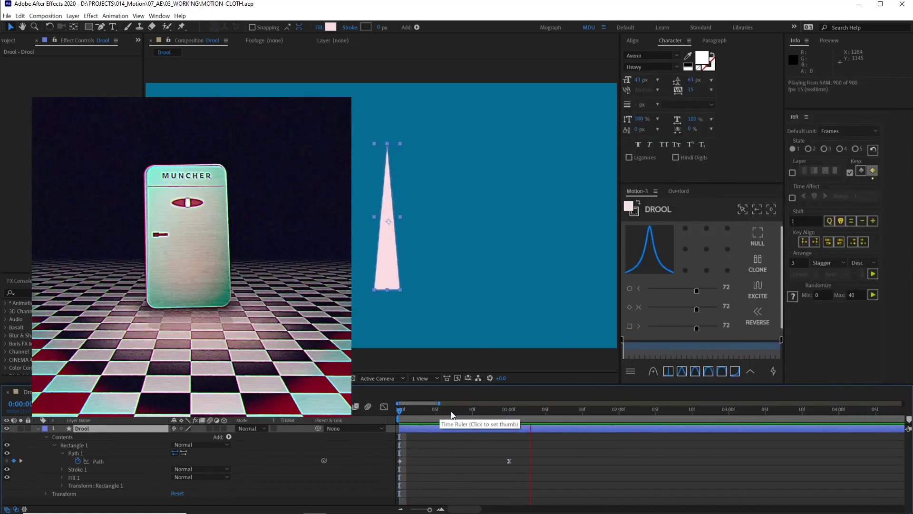
{"action": "key", "text": "space"}
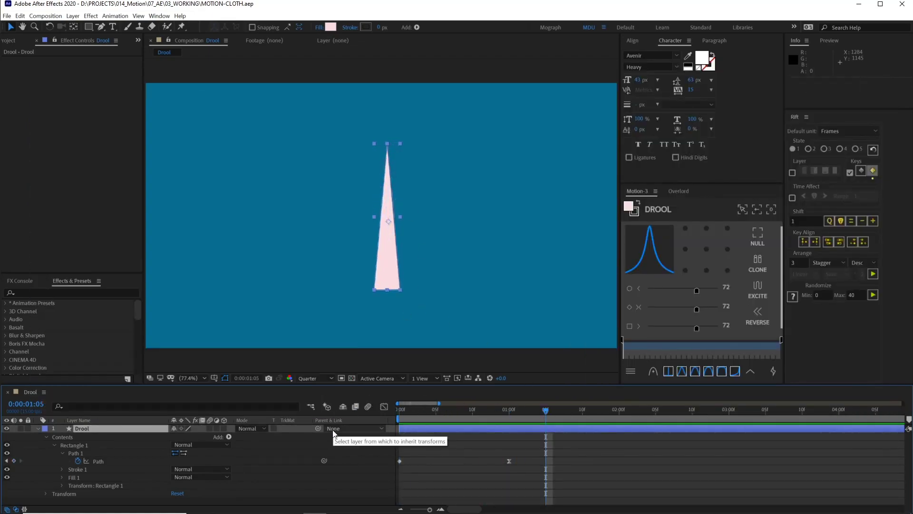
Step: Add Round Corners to the Drool shape with a Radius of 76 and check the rounded drop at about one second
{"action": "left_click", "coordinate": [229, 437]}
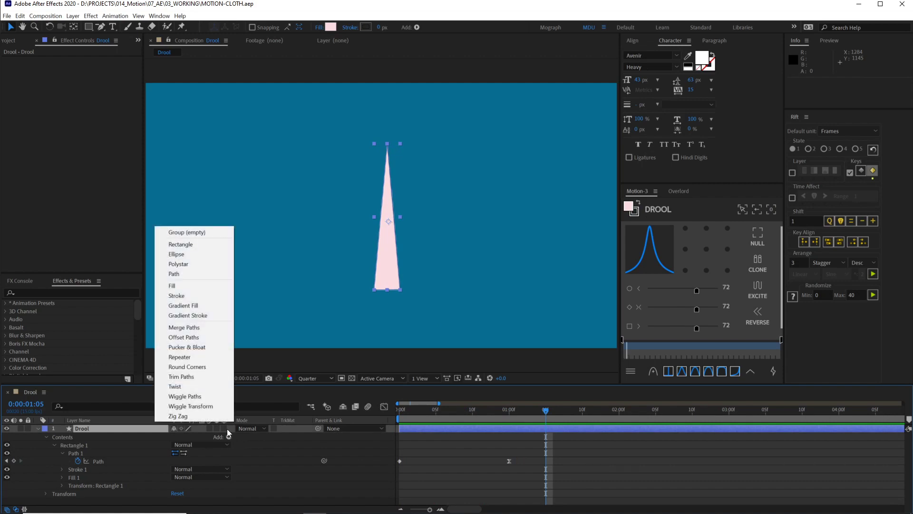
{"action": "left_click", "coordinate": [213, 366]}
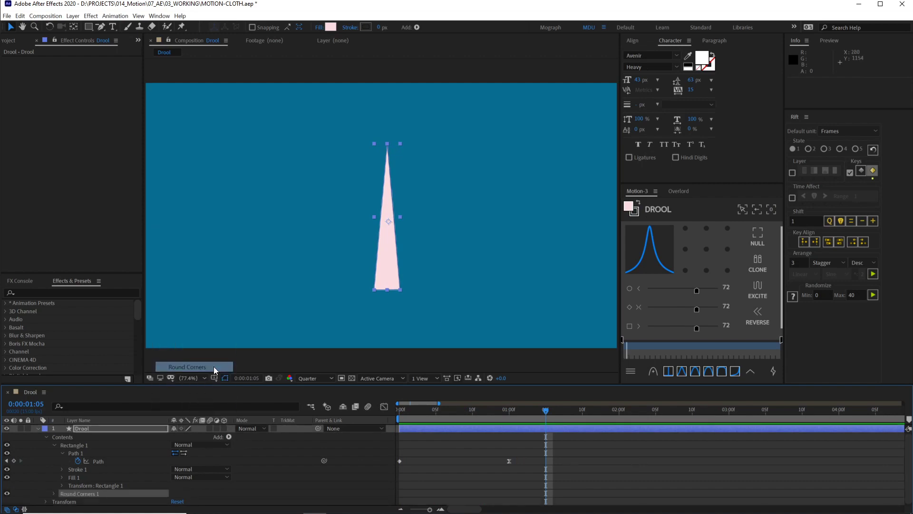
{"action": "left_click", "coordinate": [54, 493]}
{"action": "left_click_drag", "start_coordinate": [174, 501], "coordinate": [206, 501]}
{"action": "left_click", "coordinate": [523, 440]}
{"action": "mouse_move", "coordinate": [523, 421]}
{"action": "left_mouse_down"}
{"action": "mouse_move", "coordinate": [413, 415]}
{"action": "mouse_move", "coordinate": [509, 421]}
{"action": "mouse_move", "coordinate": [513, 432]}
{"action": "left_mouse_up"}
{"action": "left_click", "coordinate": [512, 430]}
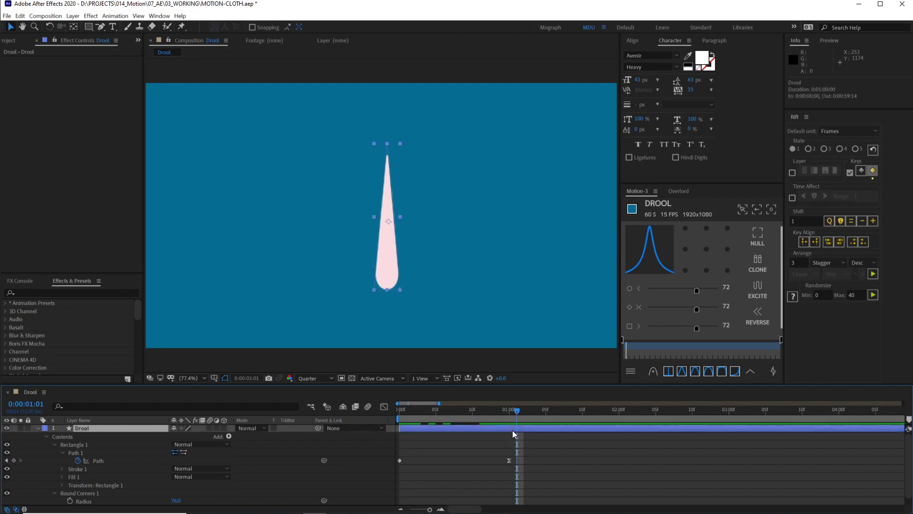
Step: Place Puppet pins along the drool at its upper tip, middle and rounded bottom end, and reselect the Drool layer
{"action": "left_click", "coordinate": [181, 27]}
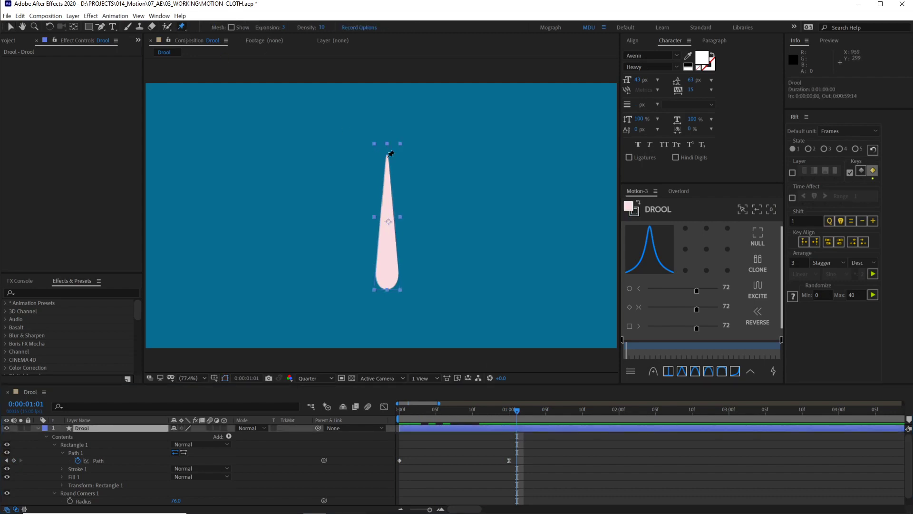
{"action": "left_click", "coordinate": [388, 158]}
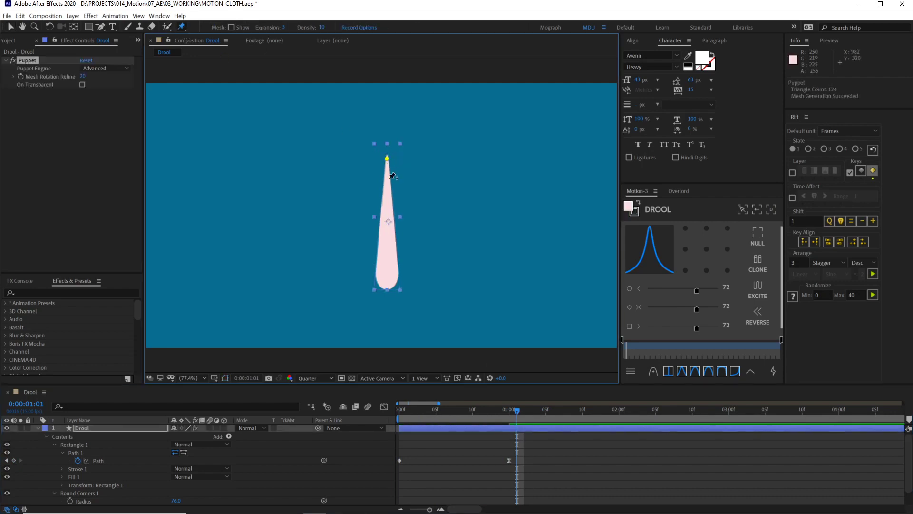
{"action": "left_click", "coordinate": [388, 222]}
{"action": "left_click", "coordinate": [541, 428]}
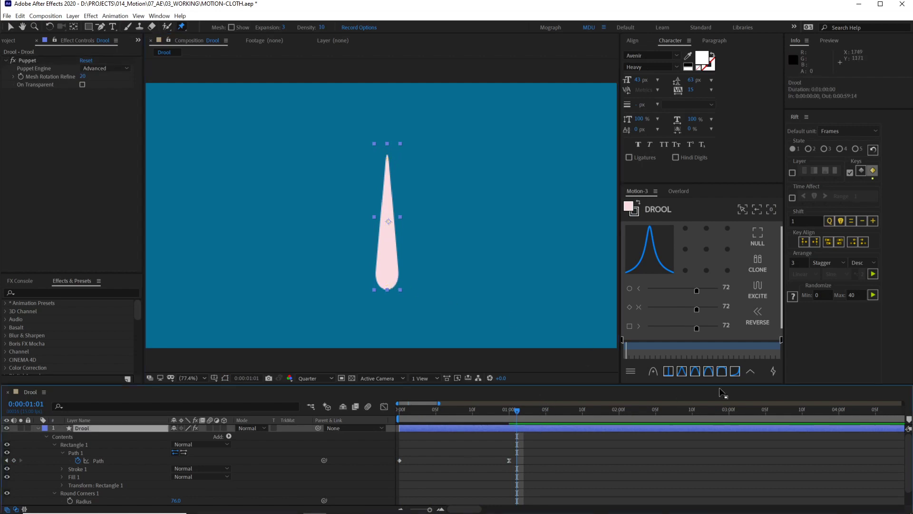
Step: Create a composition-based Cloth system named Drool from the pinned Drool layer with the Motion 3 Cloth tool
{"action": "left_click", "coordinate": [773, 371]}
{"action": "left_click", "coordinate": [680, 267]}
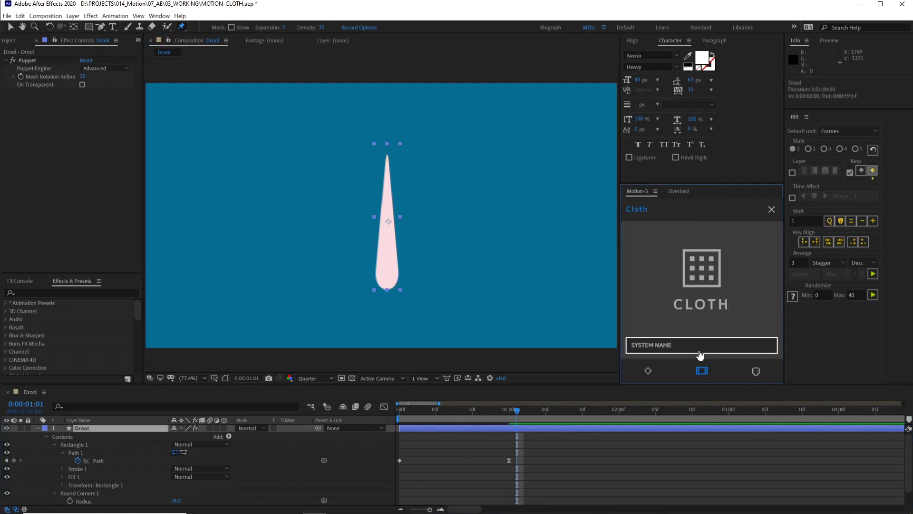
{"action": "left_click", "coordinate": [699, 346]}
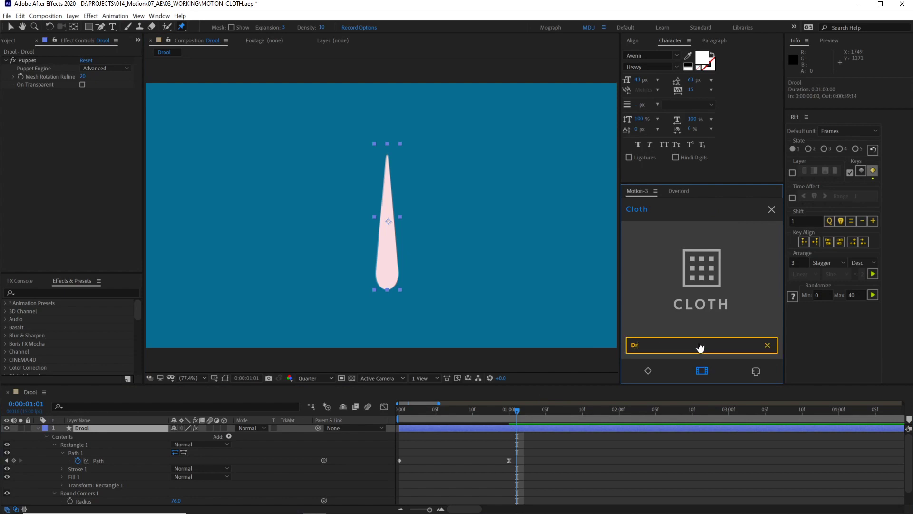
{"action": "left_click", "coordinate": [705, 269]}
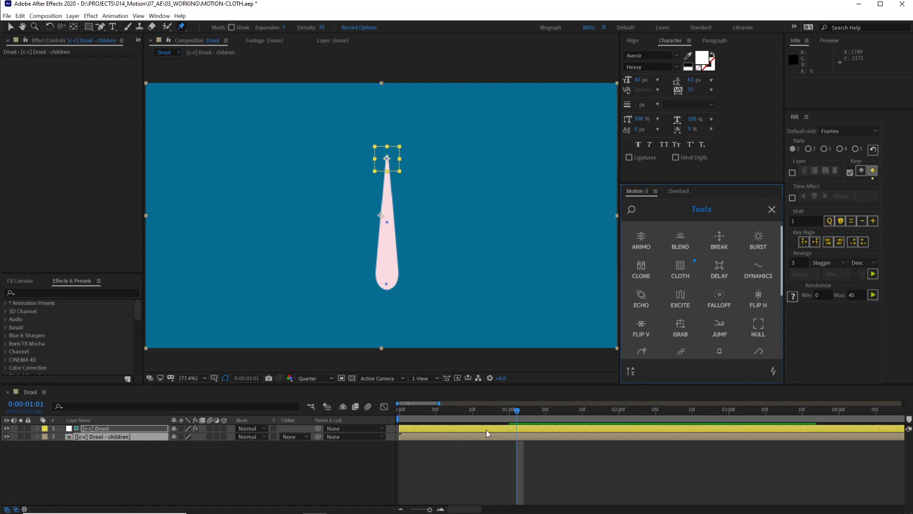
Step: Enable Dynamics in the Drool controller's advanced Position settings, with Frequency 4.20 and Amount 290
{"action": "left_click", "coordinate": [476, 428]}
{"action": "left_click", "coordinate": [478, 428]}
{"action": "left_click_drag", "start_coordinate": [484, 411], "coordinate": [524, 401]}
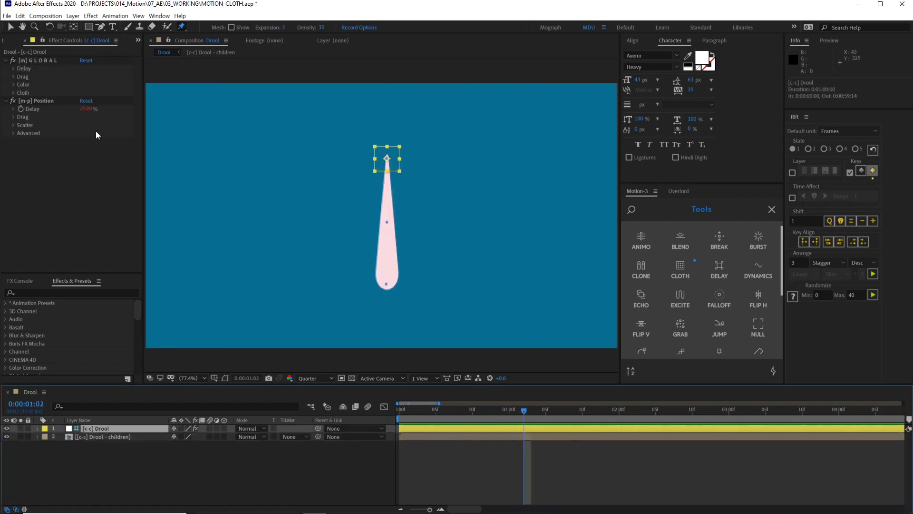
{"action": "left_click", "coordinate": [13, 133]}
{"action": "left_click", "coordinate": [22, 141]}
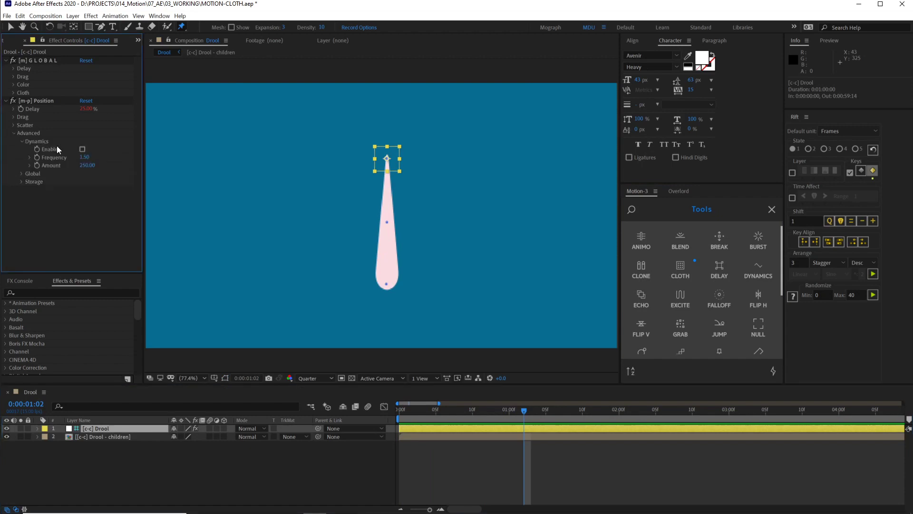
{"action": "left_click", "coordinate": [83, 149]}
{"action": "left_click_drag", "start_coordinate": [84, 157], "coordinate": [115, 169]}
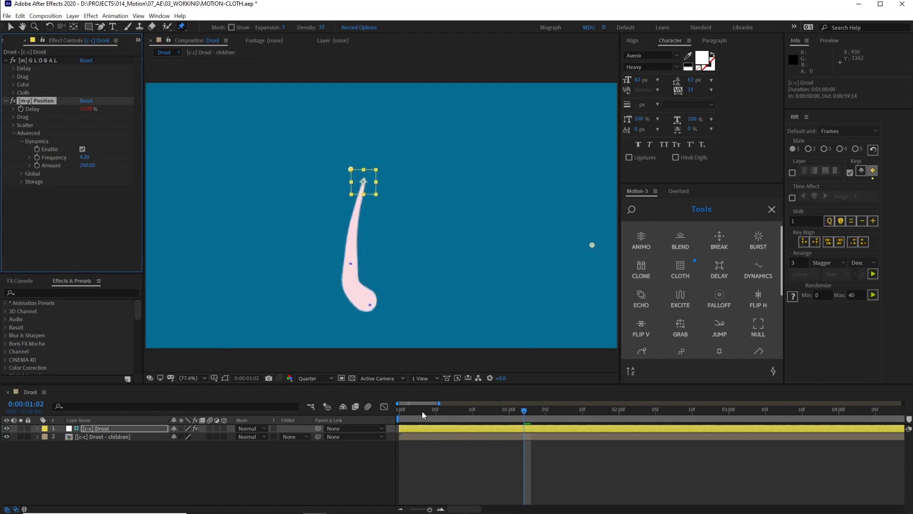
Step: Play the Drool animation from the start to examine its swing, showing a longer span of the timeline
{"action": "left_click_drag", "start_coordinate": [423, 414], "coordinate": [369, 410]}
{"action": "key", "text": "space"}
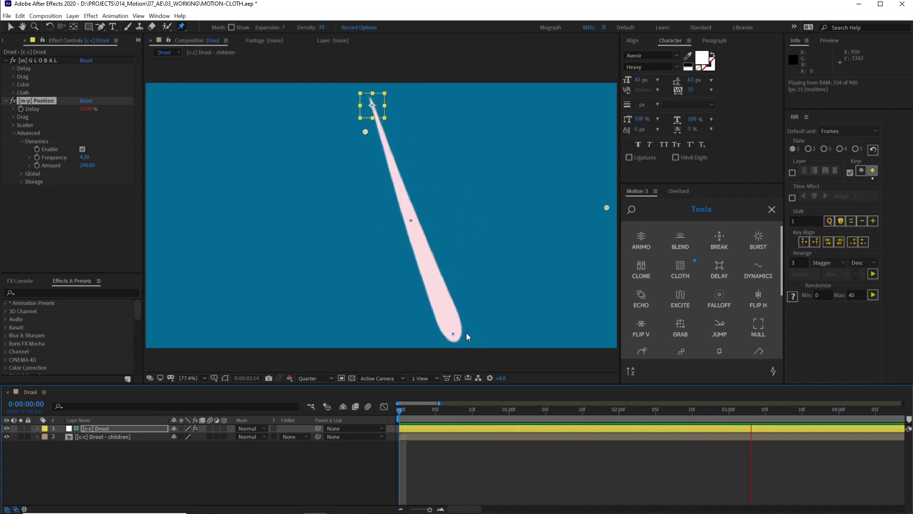
{"action": "scroll", "coordinate": [547, 418], "scroll_direction": "down", "scroll_amount": 5}
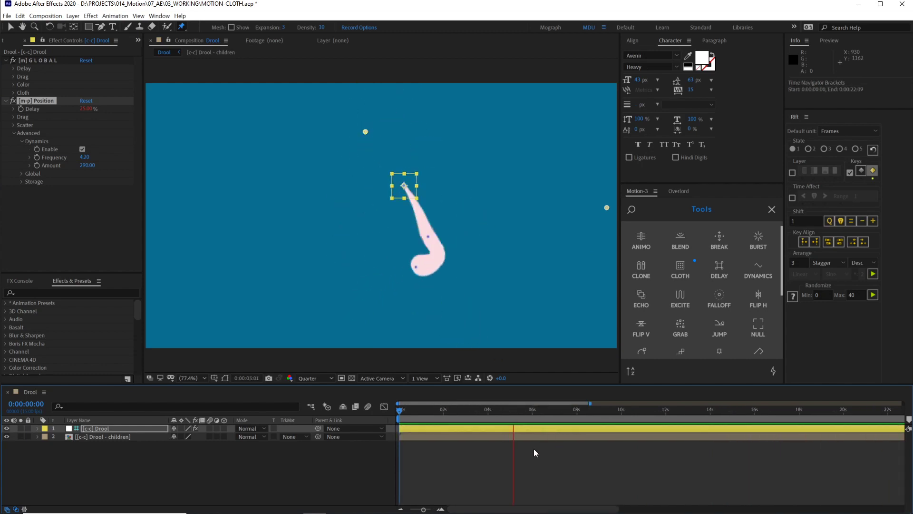
{"action": "scroll", "coordinate": [528, 449], "scroll_direction": "down", "scroll_amount": 3}
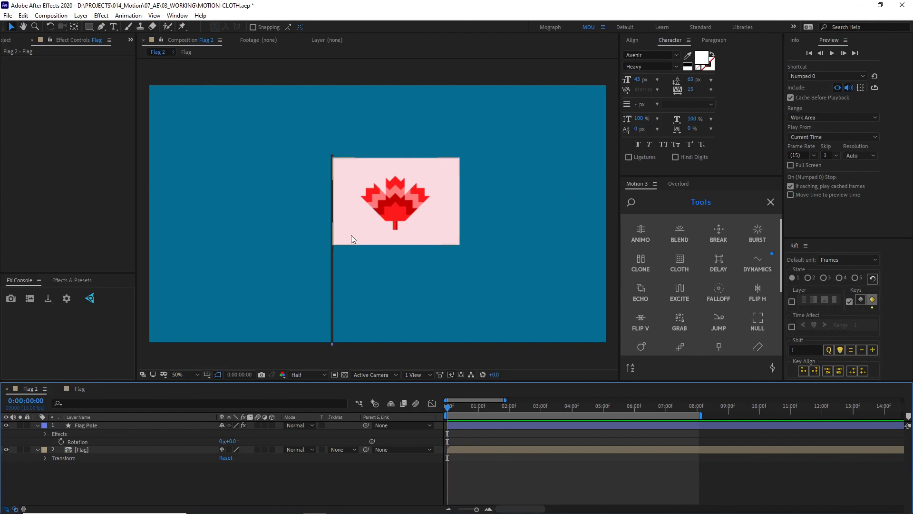
Step: Add three Puppet pins to the Flag layer along its pole edge, at the upper corner, middle and lower corner
{"action": "left_click", "coordinate": [412, 213]}
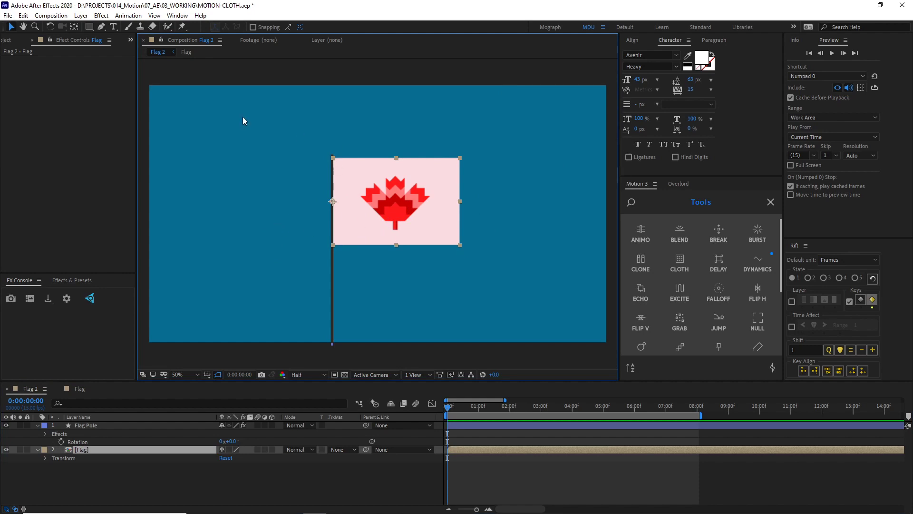
{"action": "key", "text": "period"}
{"action": "key", "text": "period"}
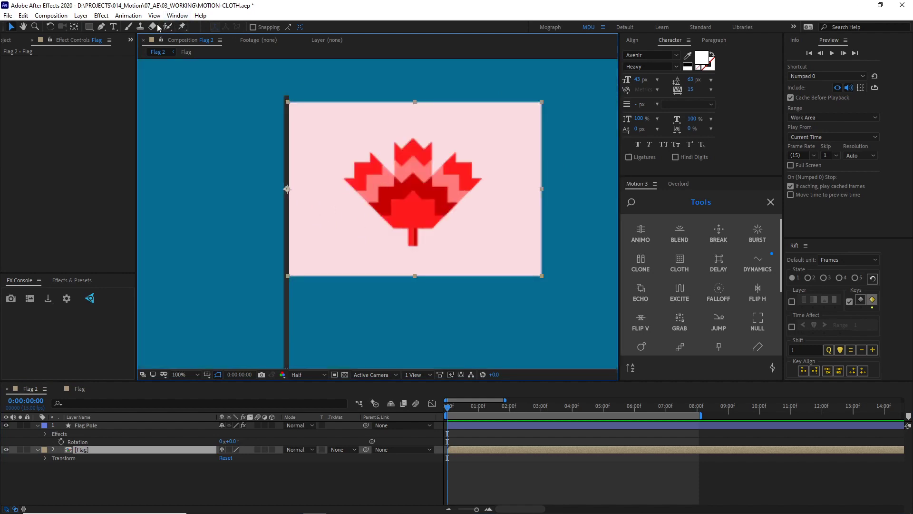
{"action": "left_click", "coordinate": [181, 27]}
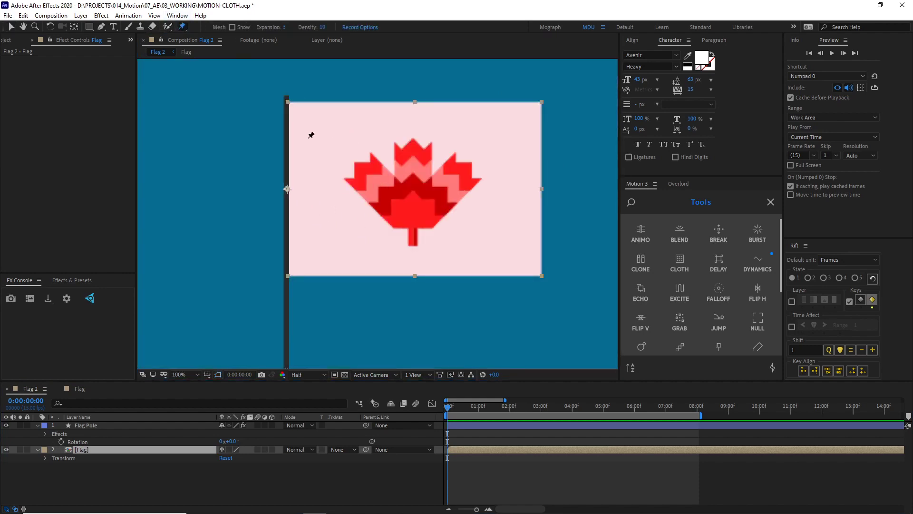
{"action": "left_click", "coordinate": [289, 103]}
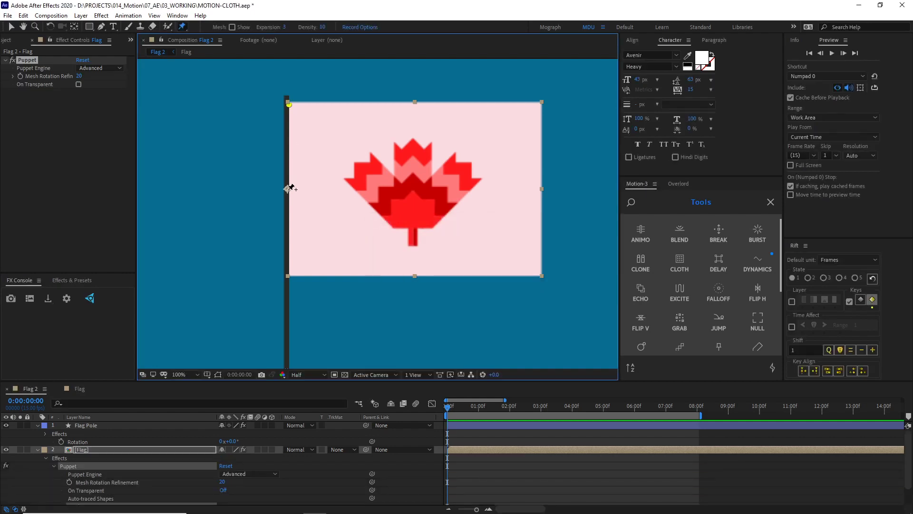
{"action": "left_click", "coordinate": [291, 275]}
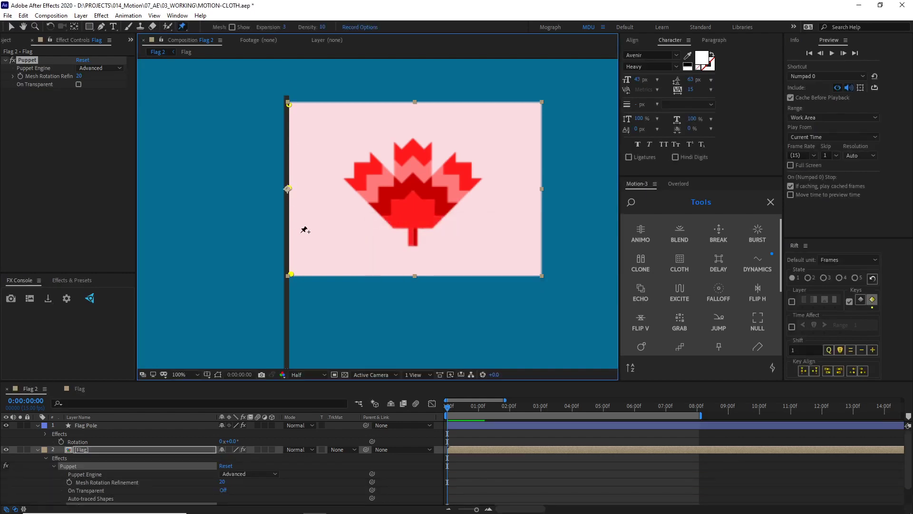
Step: Add three more columns of three Puppet pins across the flag, spaced out towards its free edge
{"action": "left_click", "coordinate": [350, 105]}
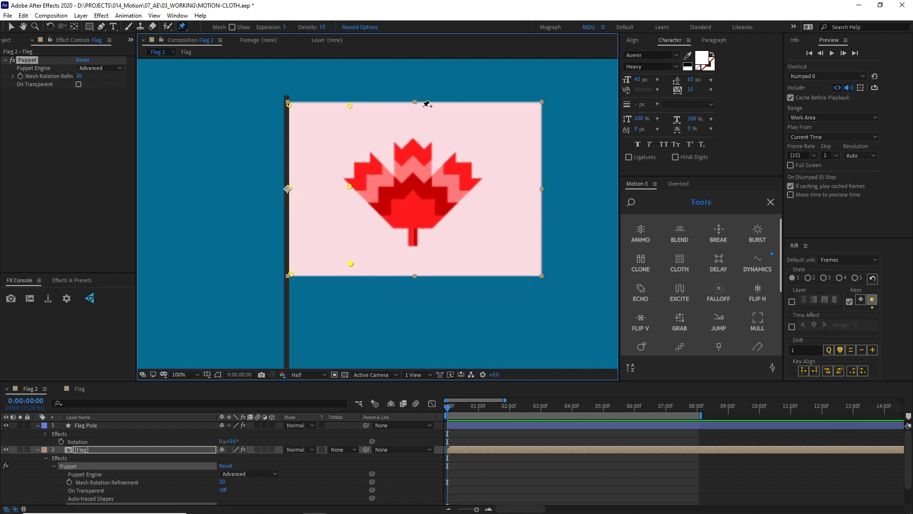
{"action": "left_click", "coordinate": [424, 182]}
{"action": "left_click", "coordinate": [428, 265]}
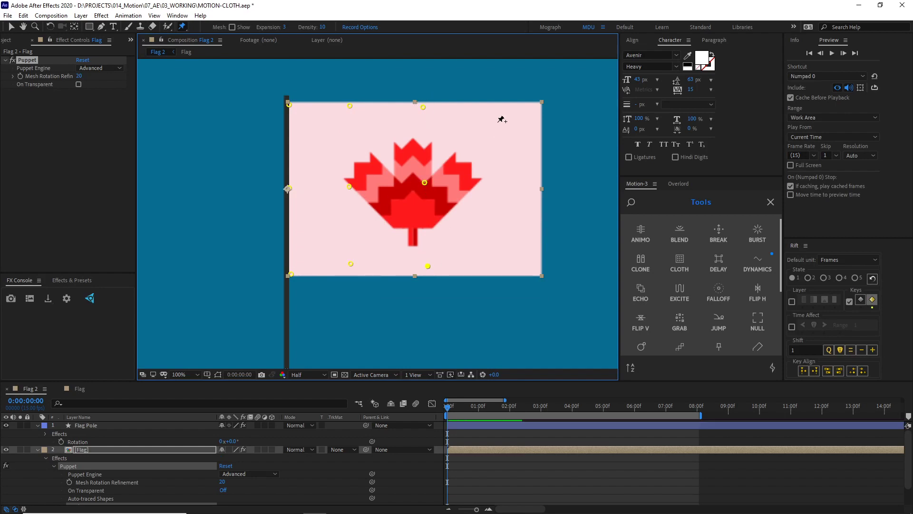
{"action": "left_click", "coordinate": [525, 108]}
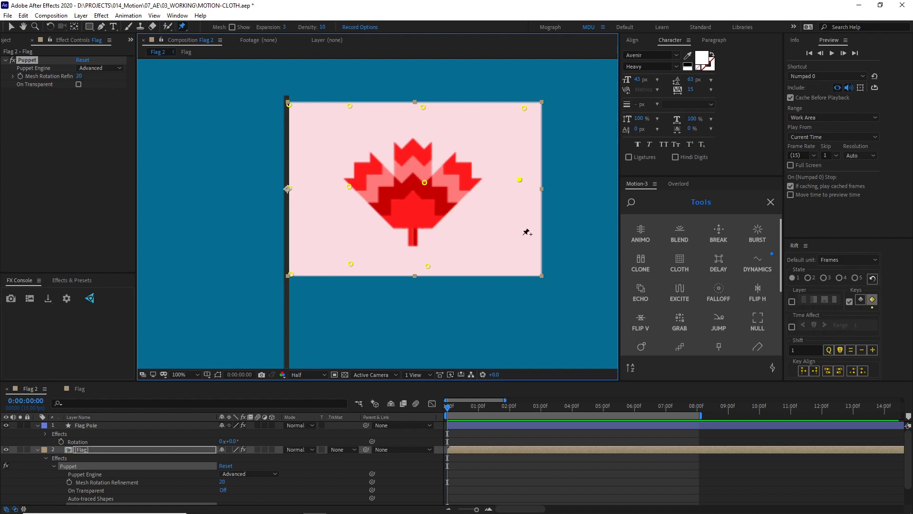
{"action": "left_click", "coordinate": [520, 268]}
Step: Apply the Motion 3 Cloth tool to the flag's Puppet pins and enable Dynamics in the controller's advanced Position settings
{"action": "left_click", "coordinate": [688, 266]}
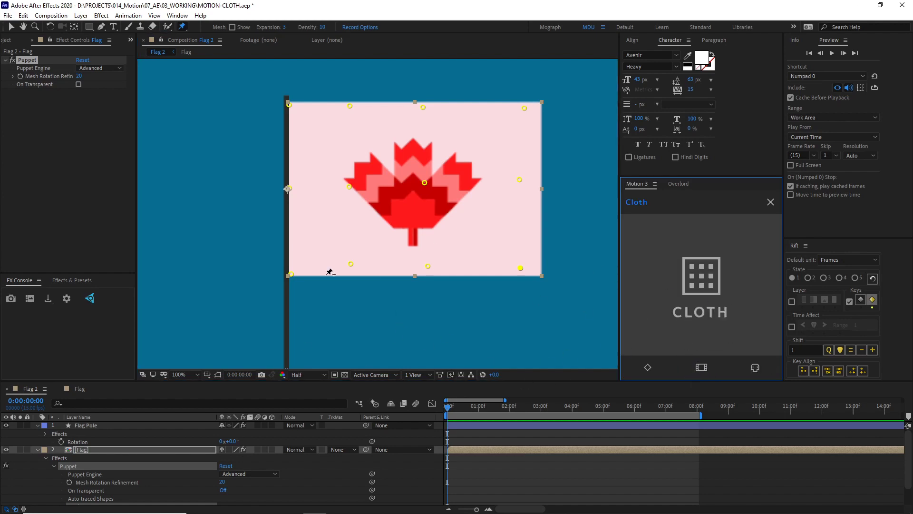
{"action": "left_click", "coordinate": [706, 280]}
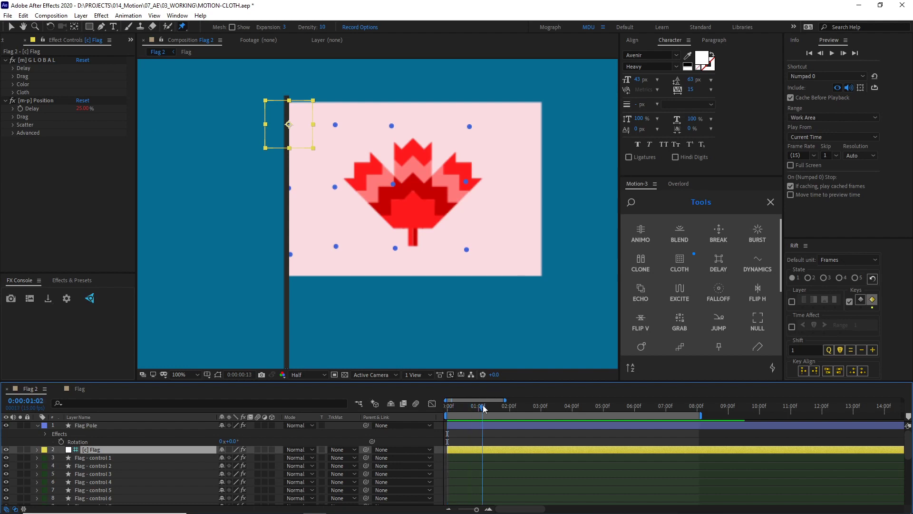
{"action": "left_click", "coordinate": [13, 133]}
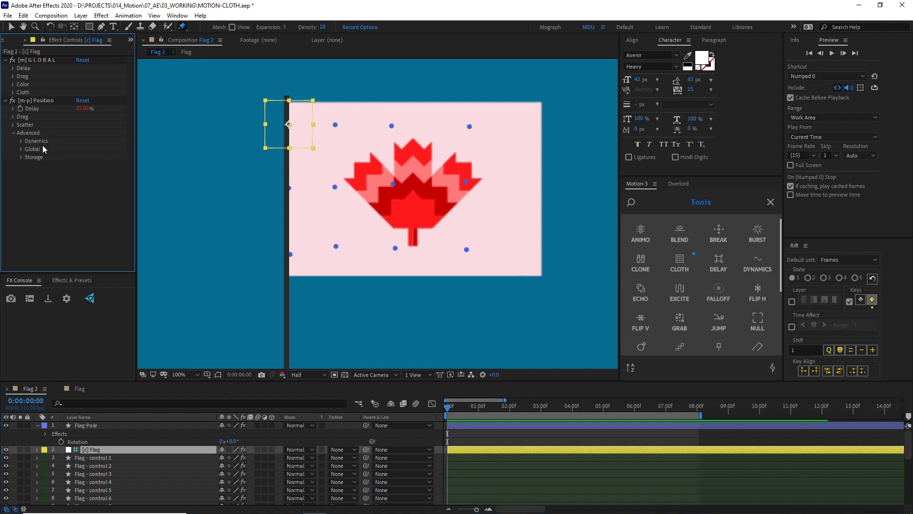
{"action": "left_click", "coordinate": [22, 142]}
{"action": "left_click", "coordinate": [78, 148]}
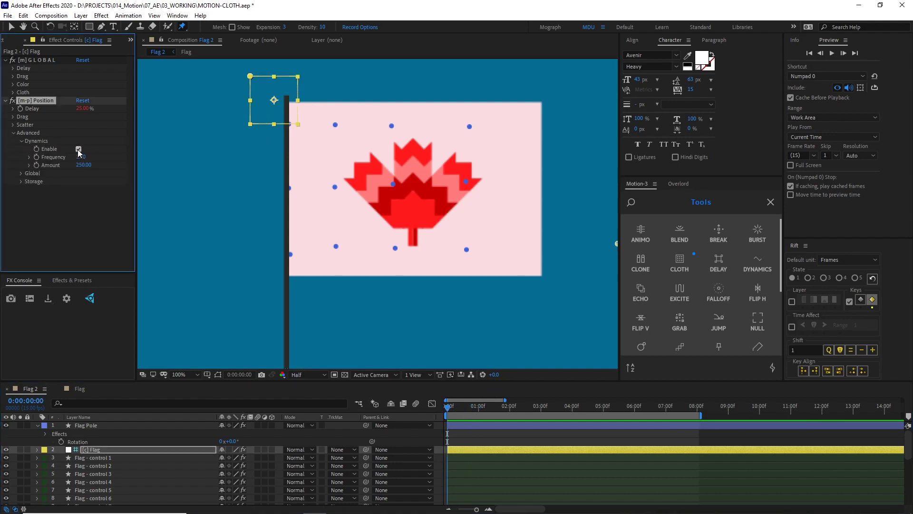
Step: Preview the flag's cloth motion, set the controller's Dynamics amount to 50, and play the animation again
{"action": "key", "text": "space"}
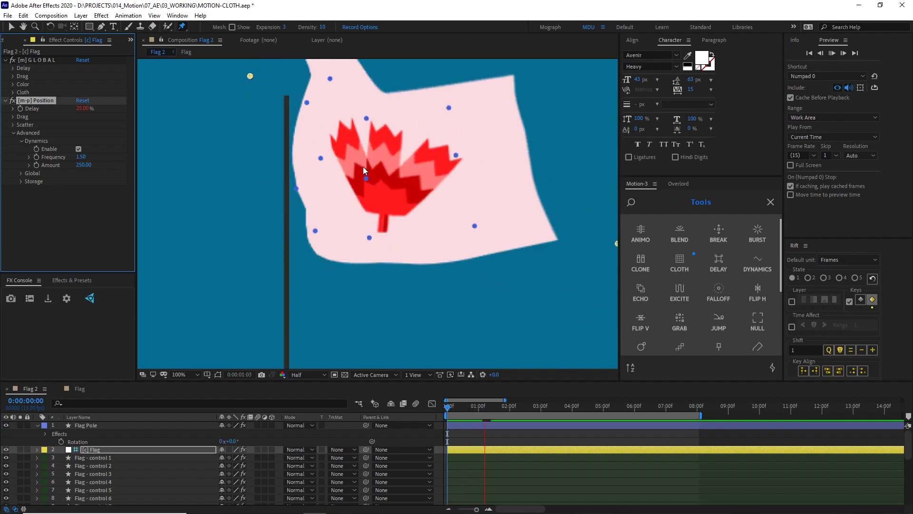
{"action": "key", "text": "space"}
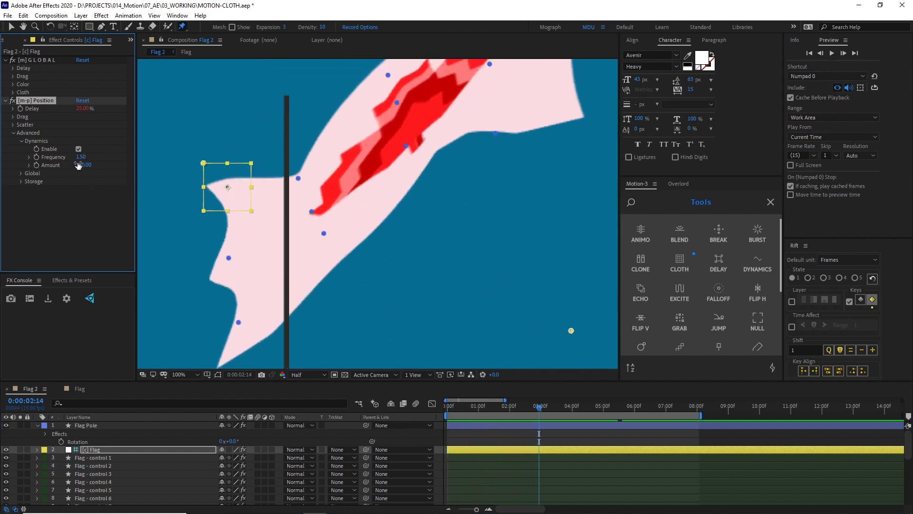
{"action": "left_click", "coordinate": [84, 164]}
{"action": "key", "text": "Return"}
{"action": "key", "text": "space"}
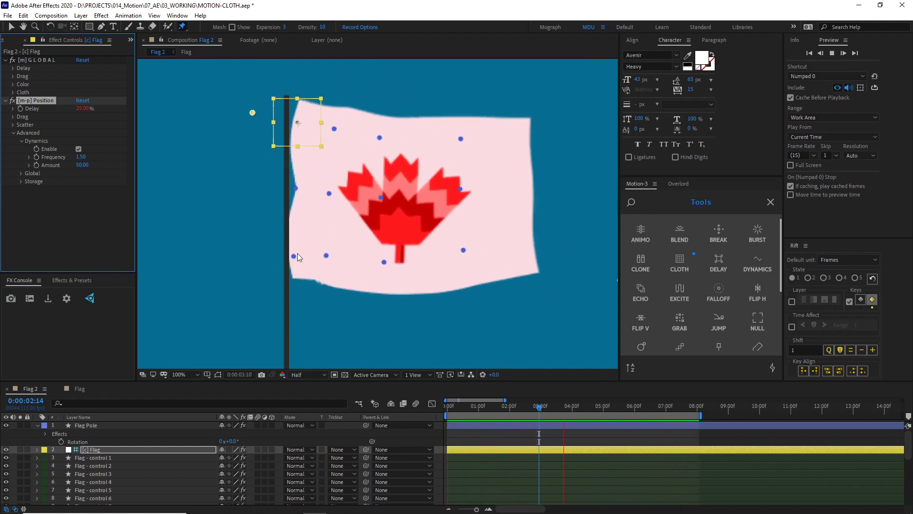
Step: Enable Magnetism and its Mirrored option in the Position effect of Flag - control 1, checking the upper pole corner at several frames
{"action": "left_click", "coordinate": [568, 408]}
{"action": "left_click", "coordinate": [95, 457]}
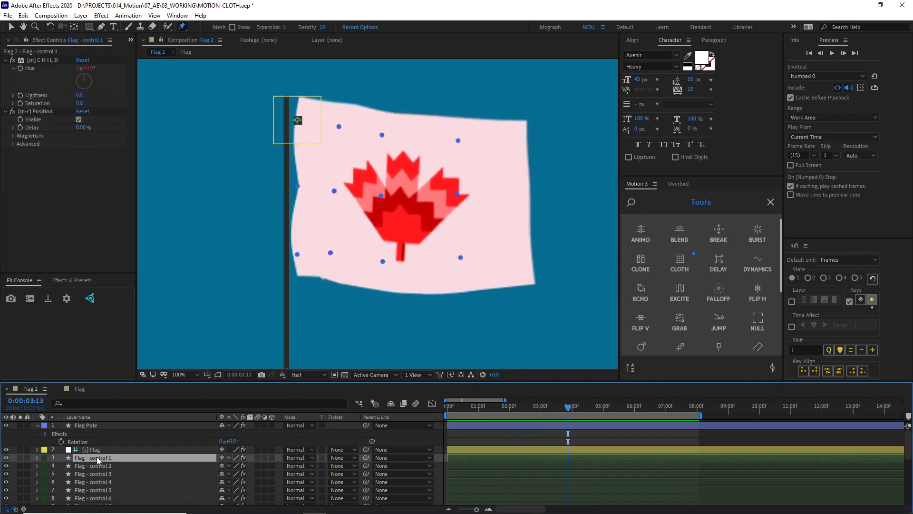
{"action": "left_click_drag", "start_coordinate": [463, 414], "coordinate": [482, 414]}
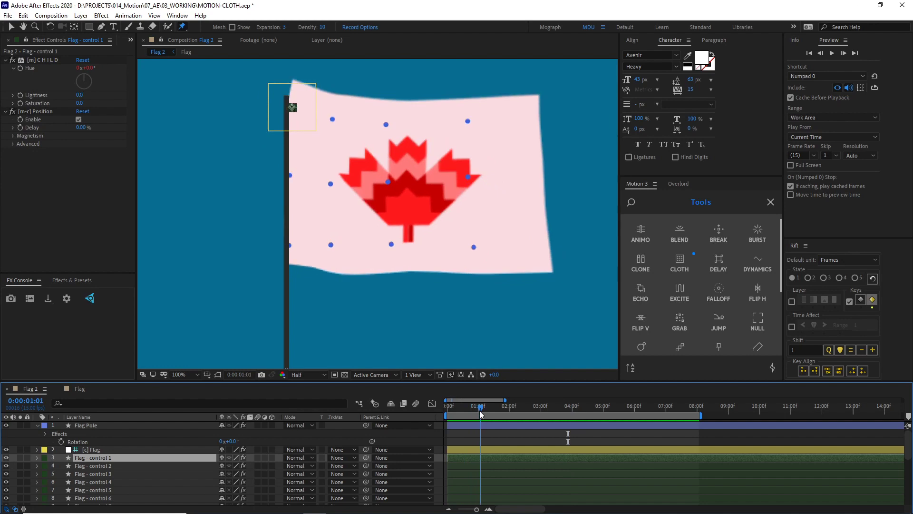
{"action": "left_click", "coordinate": [15, 136]}
{"action": "left_click", "coordinate": [78, 144]}
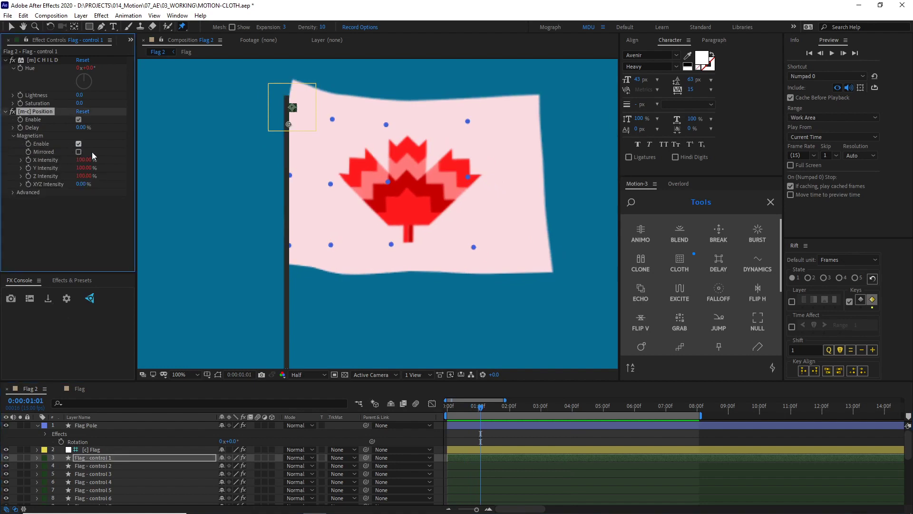
{"action": "left_click_drag", "start_coordinate": [495, 410], "coordinate": [522, 410]}
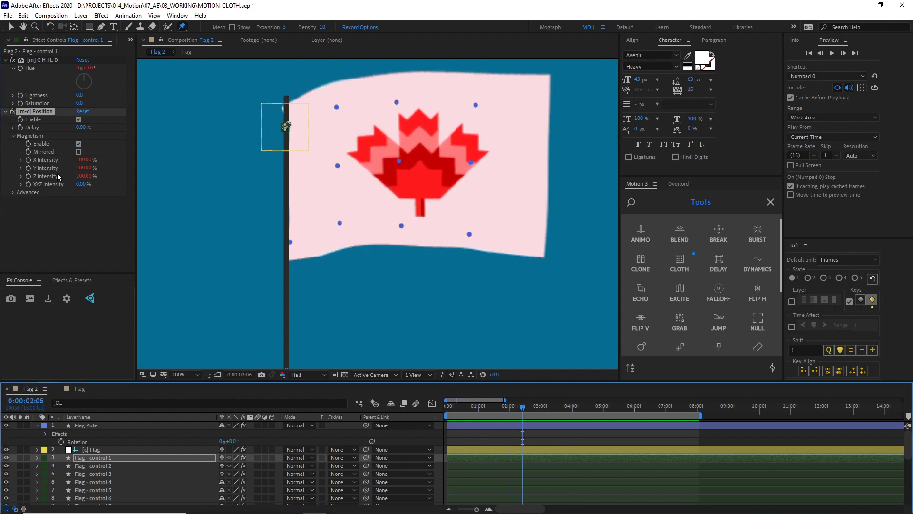
{"action": "left_click", "coordinate": [79, 152]}
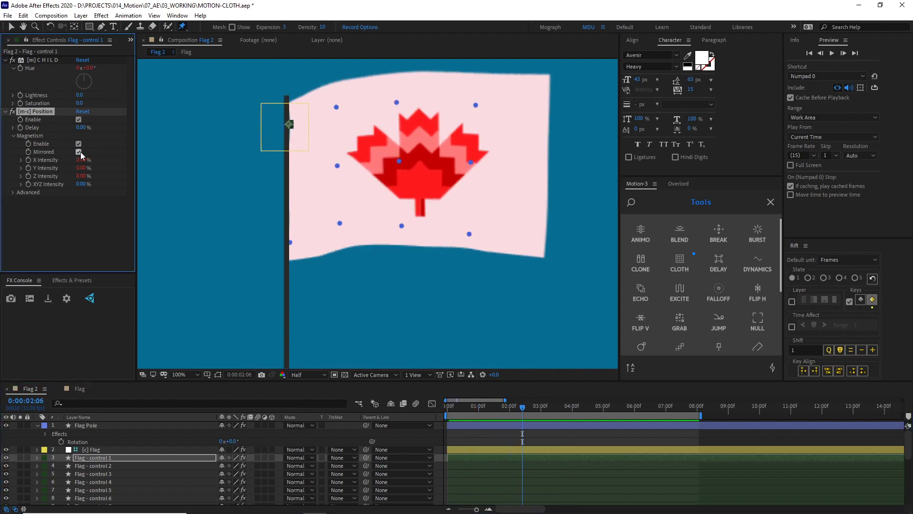
{"action": "left_click", "coordinate": [522, 383]}
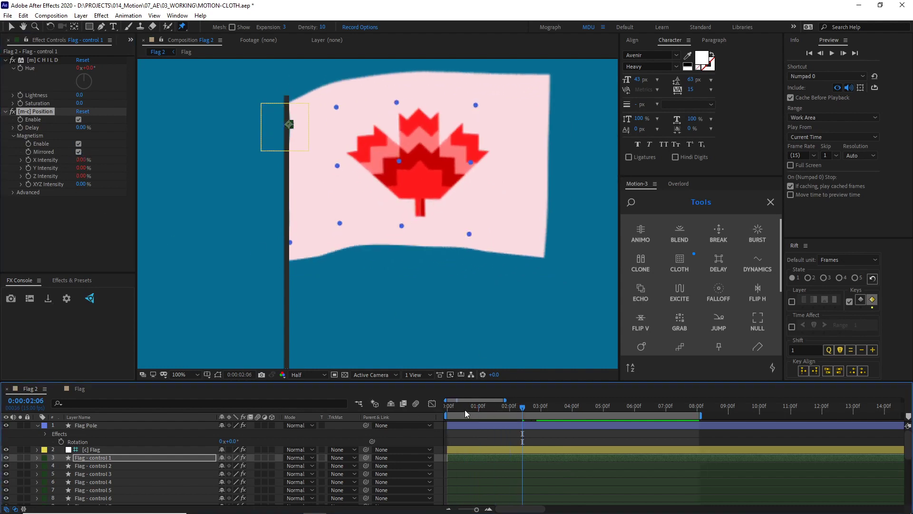
{"action": "left_click_drag", "start_coordinate": [464, 409], "coordinate": [588, 416]}
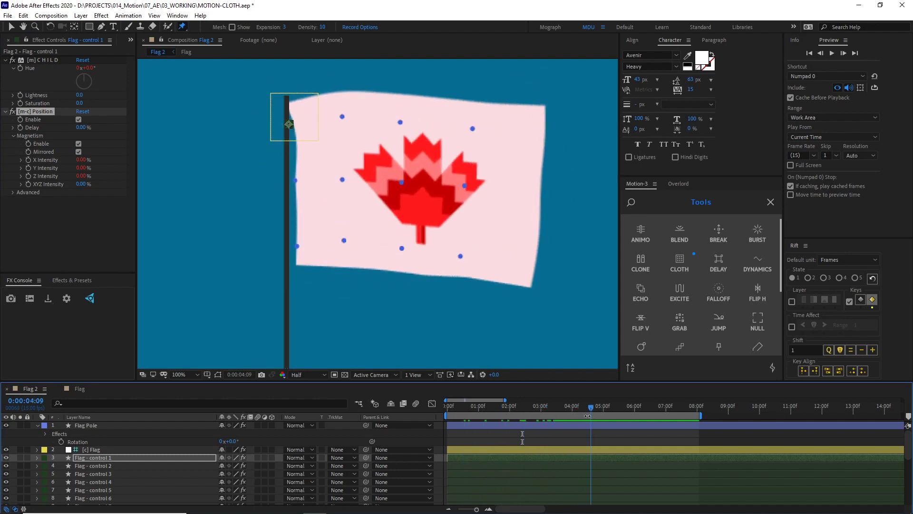
Step: Enable Magnetism with the Mirrored option in the Position effects of Flag - control 2 and Flag - control 3
{"action": "left_click", "coordinate": [105, 466]}
{"action": "left_click", "coordinate": [13, 137]}
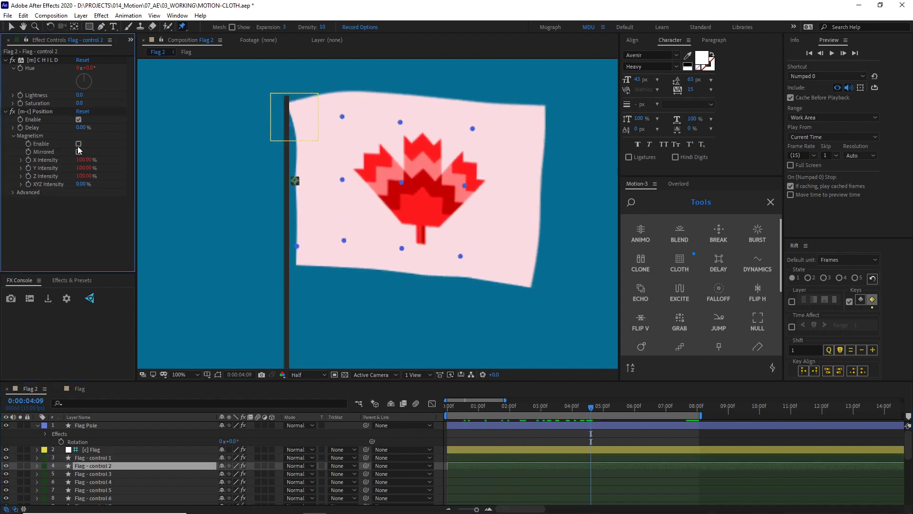
{"action": "left_click", "coordinate": [82, 150]}
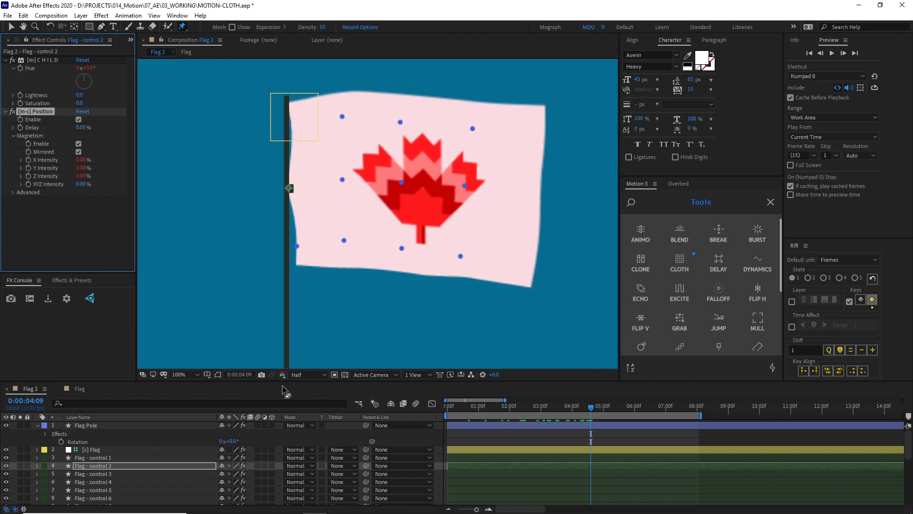
{"action": "left_click", "coordinate": [107, 474]}
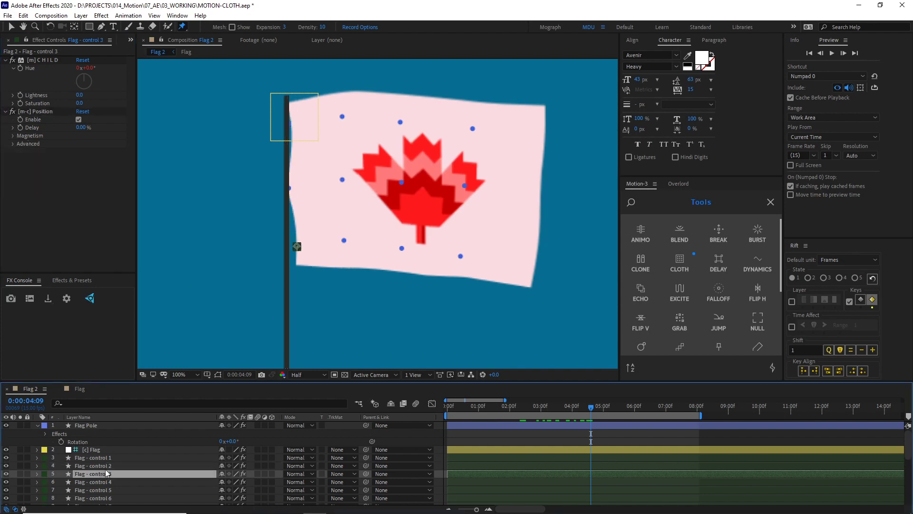
{"action": "left_click", "coordinate": [13, 136]}
{"action": "left_click", "coordinate": [79, 152]}
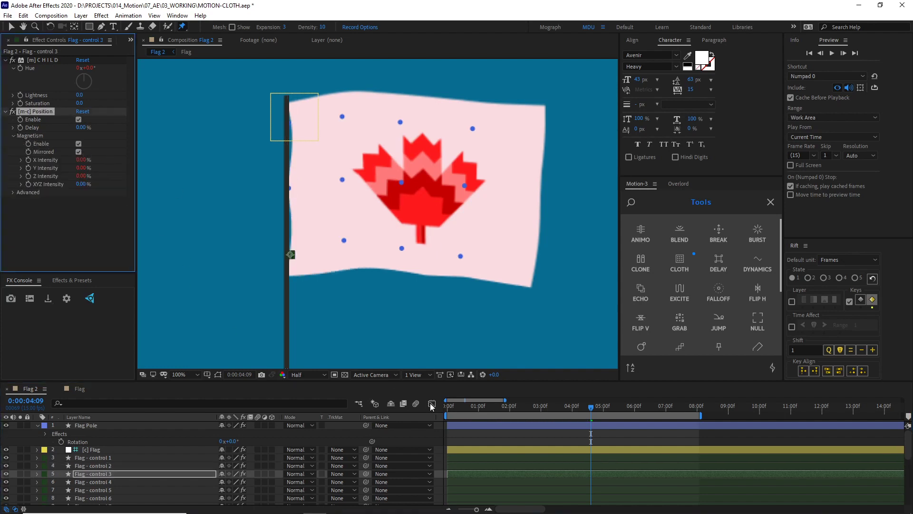
Step: Play the flag animation from the start with the whole composition in view to examine the motion, with the flag's cloth controller selected
{"action": "left_click_drag", "start_coordinate": [454, 412], "coordinate": [398, 416]}
{"action": "key", "text": "space"}
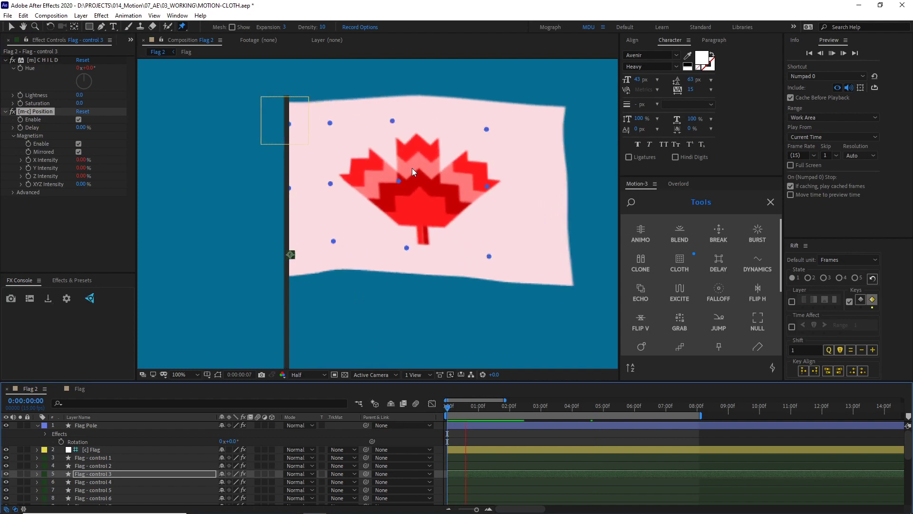
{"action": "key", "text": "space"}
{"action": "key", "text": "comma"}
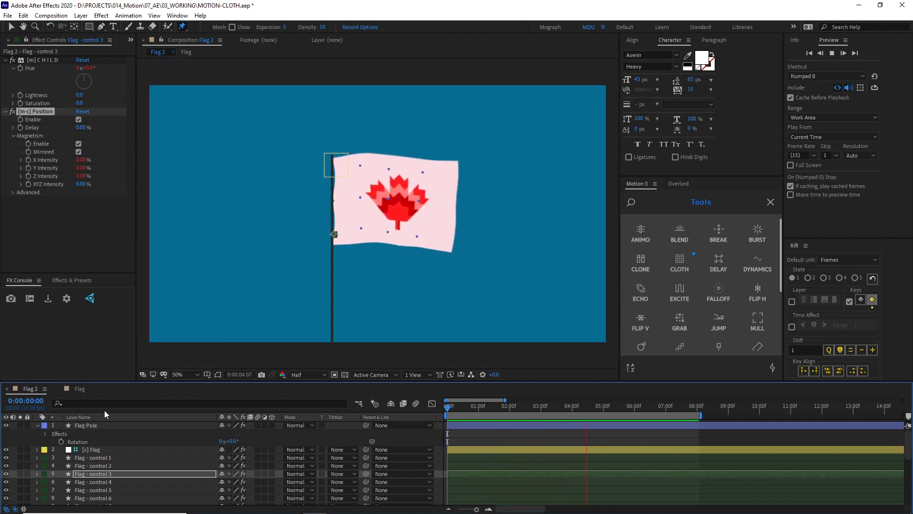
{"action": "left_click", "coordinate": [91, 449]}
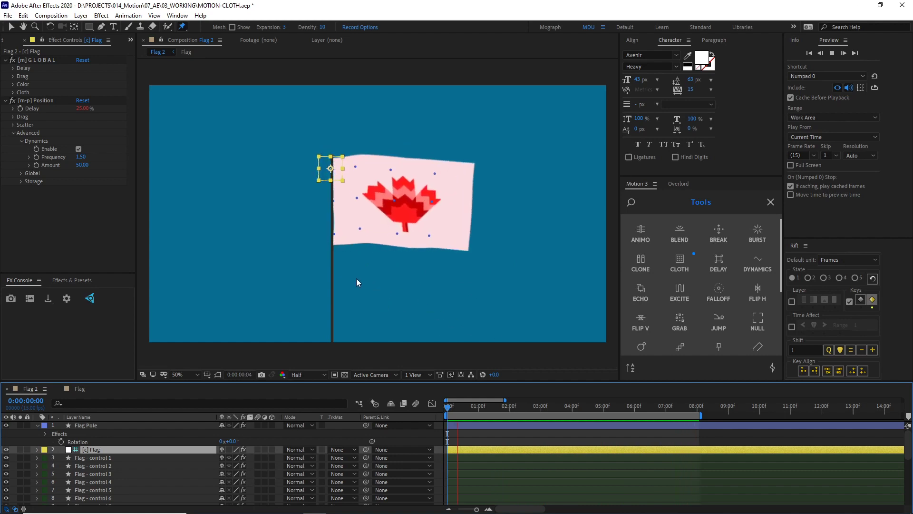
{"action": "left_click", "coordinate": [504, 407]}
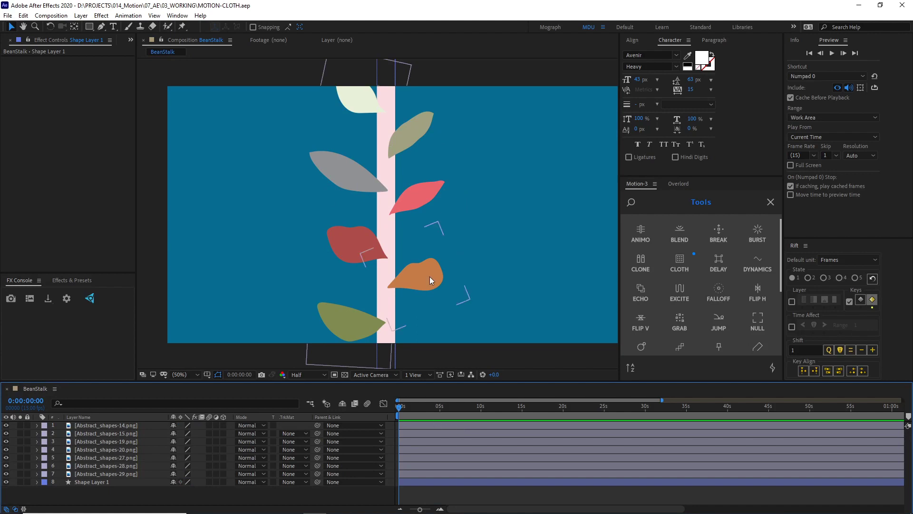
Step: Rename the stem's shape layer in the BeanStalk composition as Beanstalk
{"action": "left_click", "coordinate": [387, 82]}
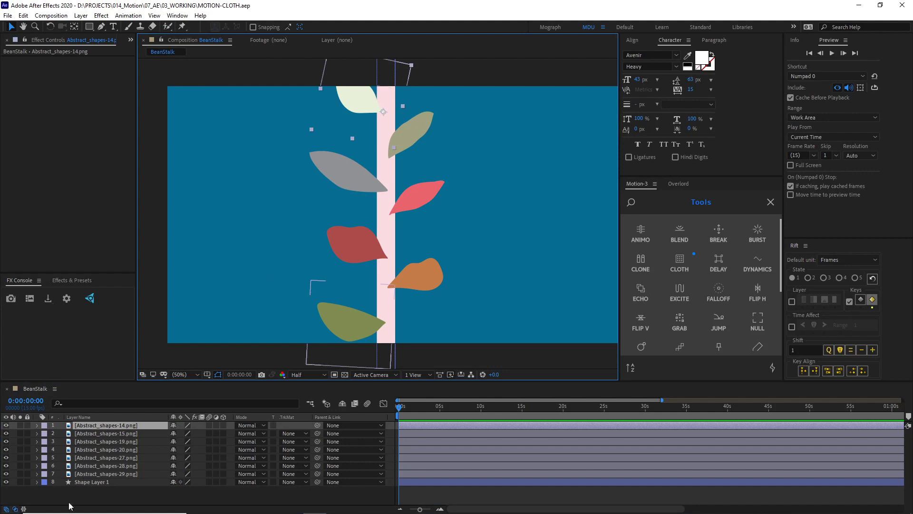
{"action": "left_click", "coordinate": [96, 481]}
{"action": "key", "text": "Return"}
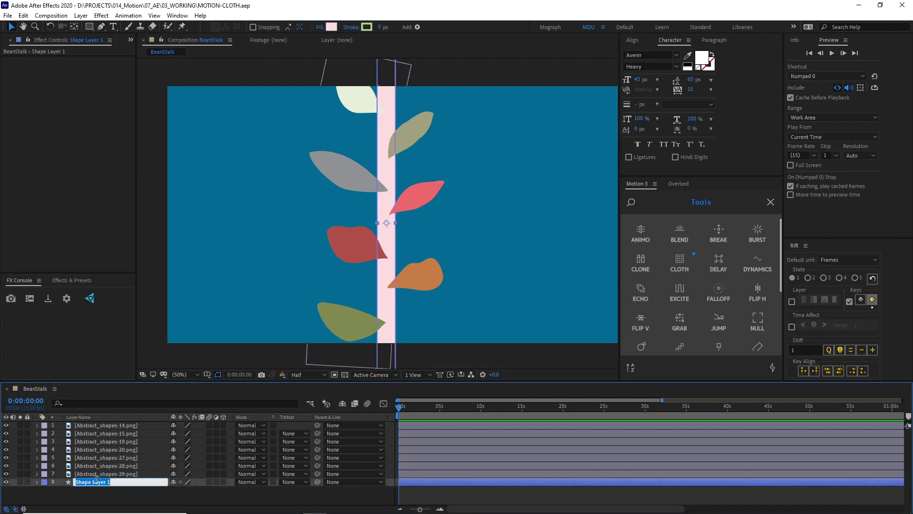
{"action": "type", "text": "Beanstalk"}
{"action": "key", "text": "Return"}
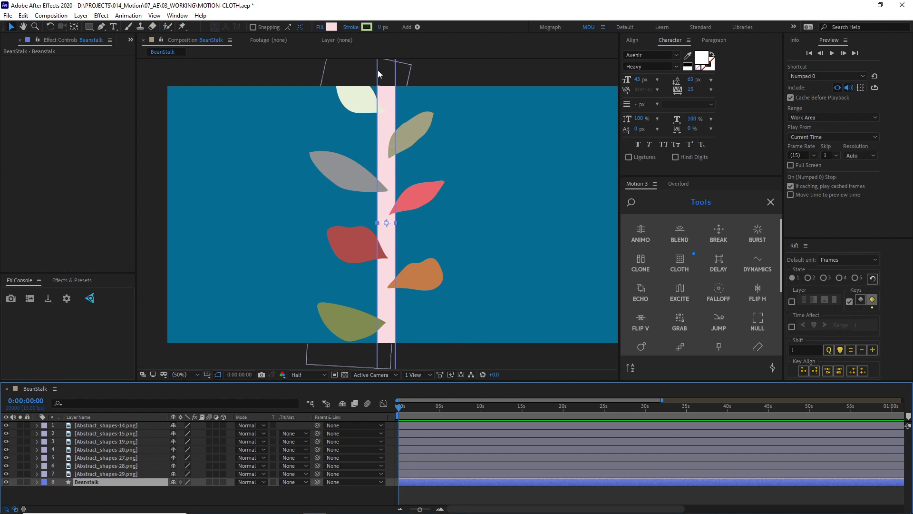
Step: Add nine Puppet pins down the Beanstalk layer, one at each end of the stem and one at each leaf joint
{"action": "left_click", "coordinate": [182, 26]}
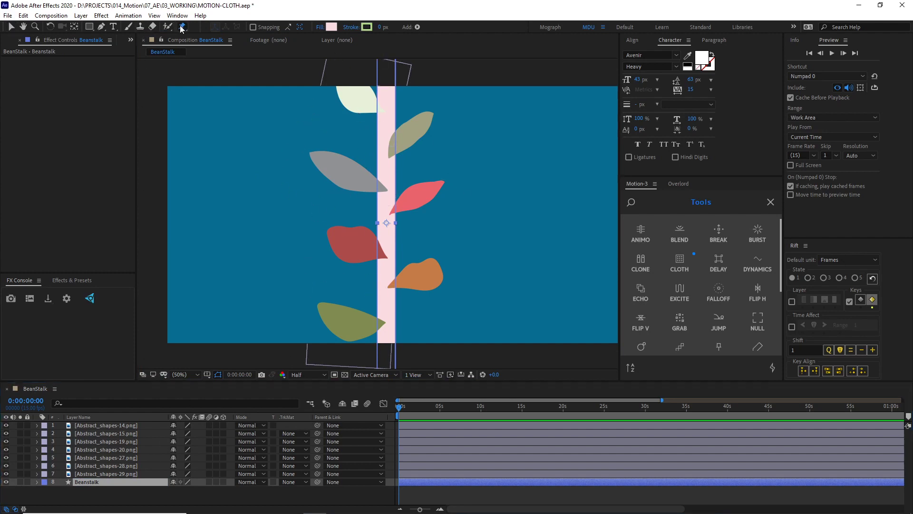
{"action": "left_click", "coordinate": [387, 62]}
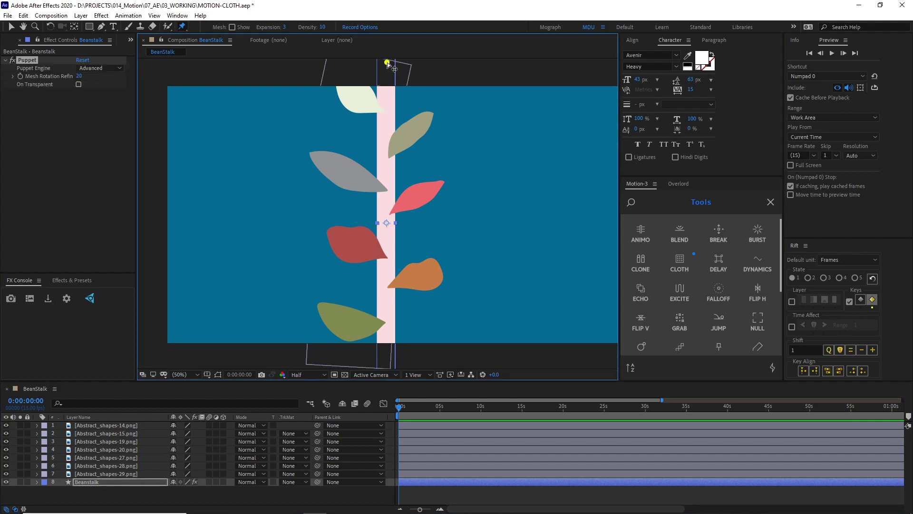
{"action": "left_click", "coordinate": [386, 112]}
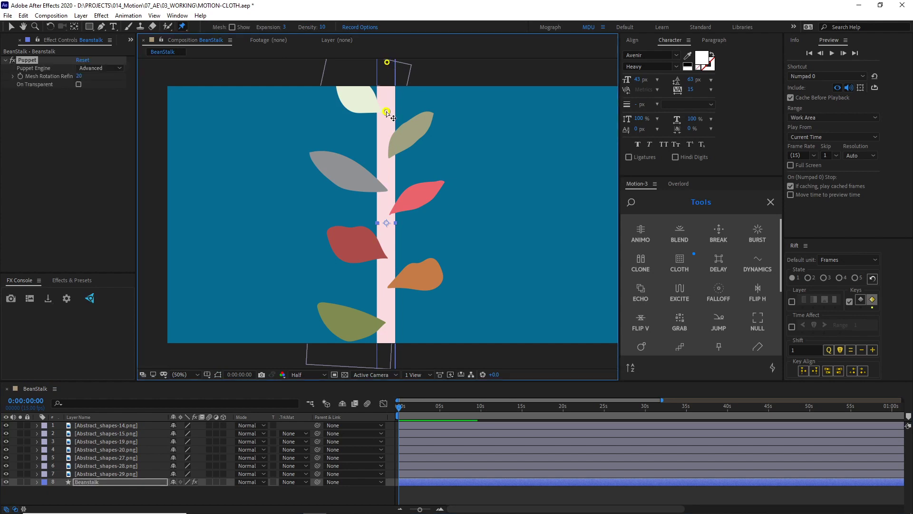
{"action": "left_click", "coordinate": [389, 155]}
{"action": "left_click", "coordinate": [387, 187]}
{"action": "left_click", "coordinate": [387, 255]}
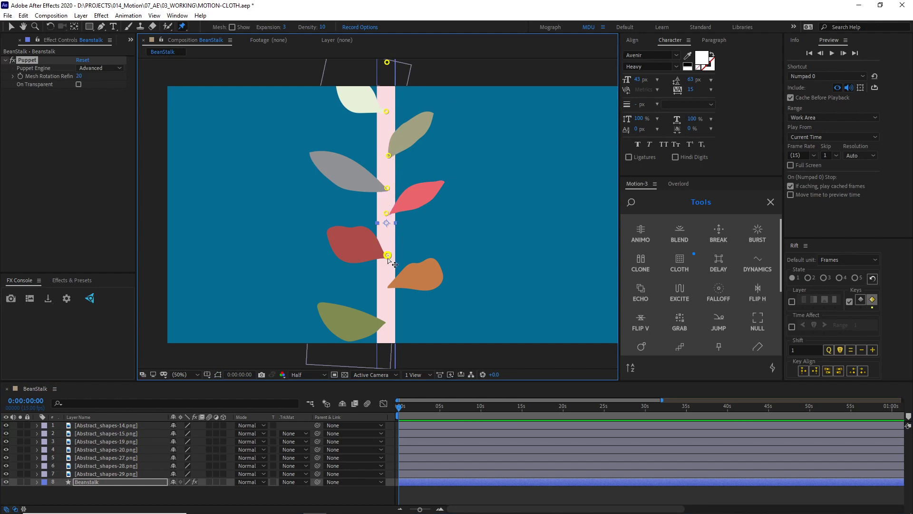
{"action": "left_click", "coordinate": [388, 286]}
{"action": "left_click", "coordinate": [388, 320]}
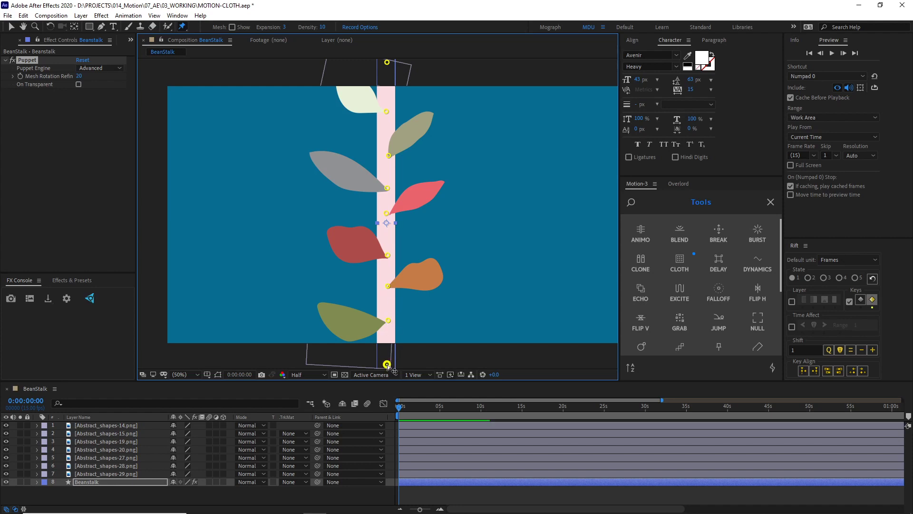
Step: Apply the Motion 3 Cloth tool to the Beanstalk layer's Puppet pins and look over the control layers
{"action": "left_click", "coordinate": [424, 481]}
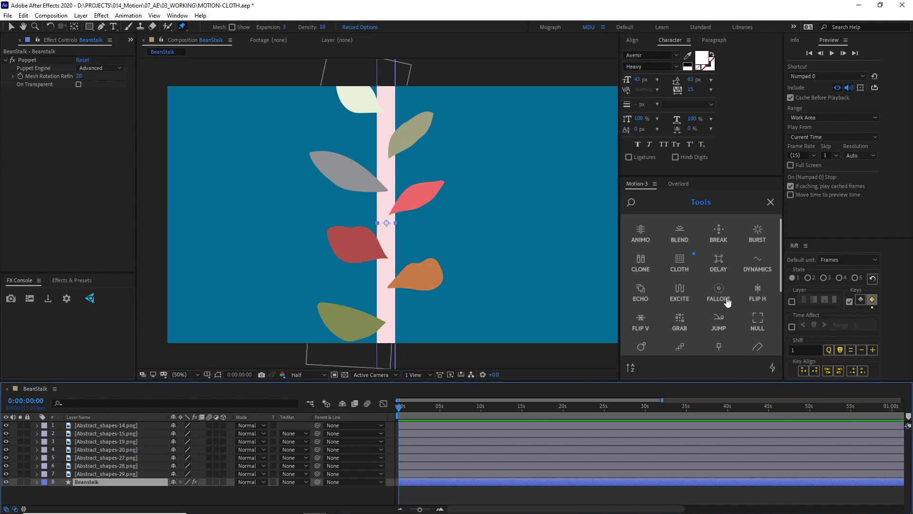
{"action": "left_click", "coordinate": [680, 263]}
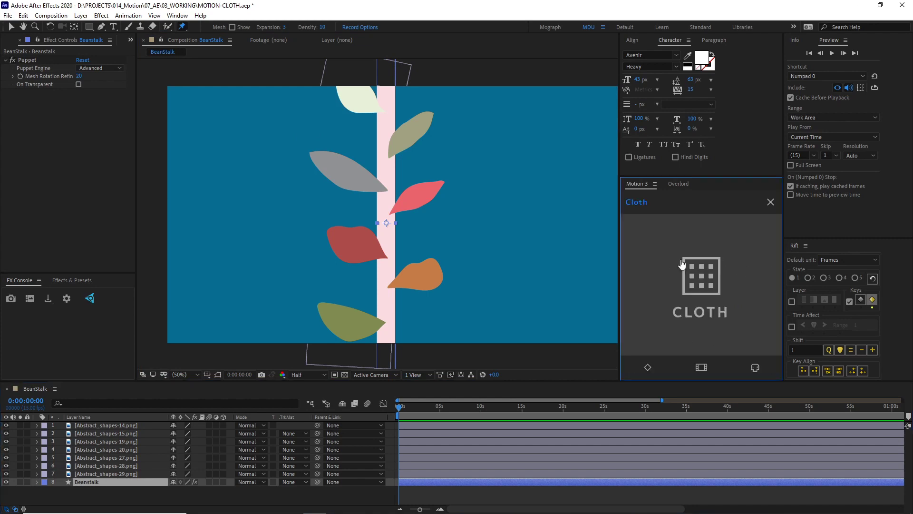
{"action": "left_click", "coordinate": [704, 370]}
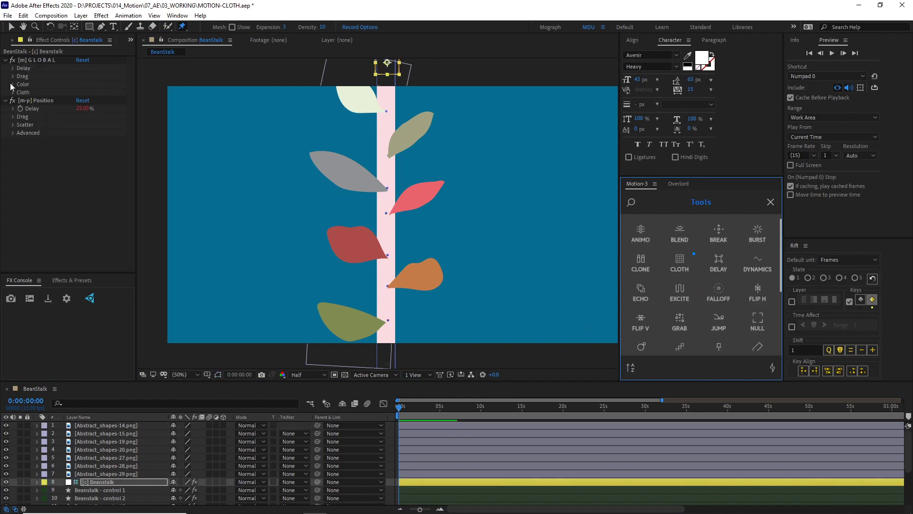
{"action": "scroll", "coordinate": [115, 478], "scroll_direction": "down", "scroll_amount": 3}
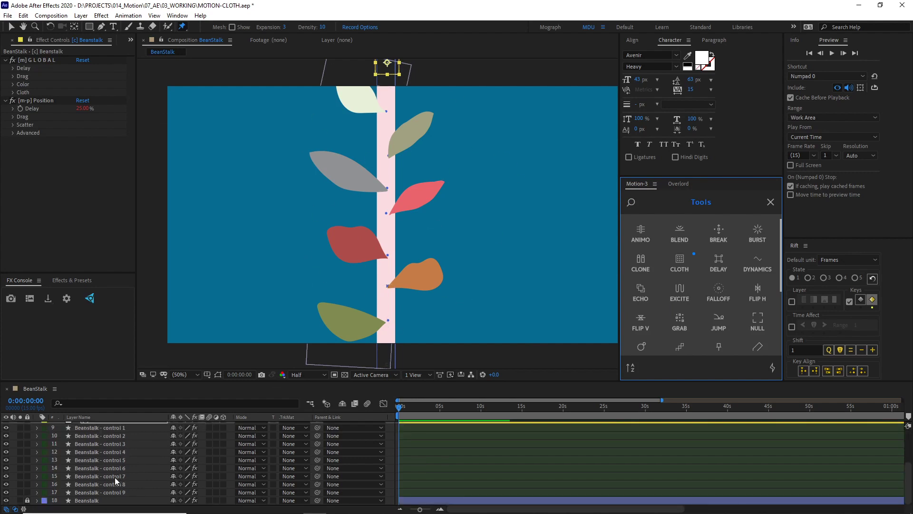
{"action": "scroll", "coordinate": [118, 475], "scroll_direction": "up", "scroll_amount": 3}
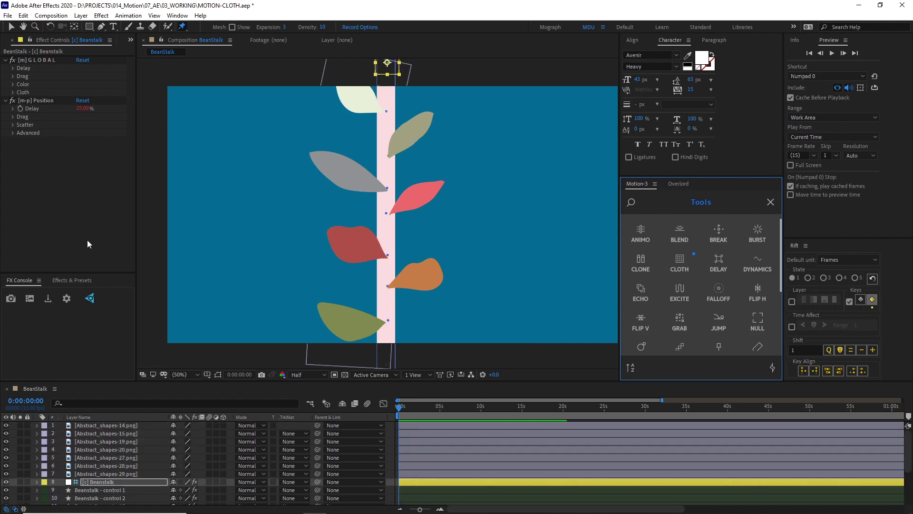
Step: Try Dynamics in the Beanstalk controller's advanced Position settings, preview the stem's movement, and disable Dynamics again
{"action": "left_click", "coordinate": [12, 133]}
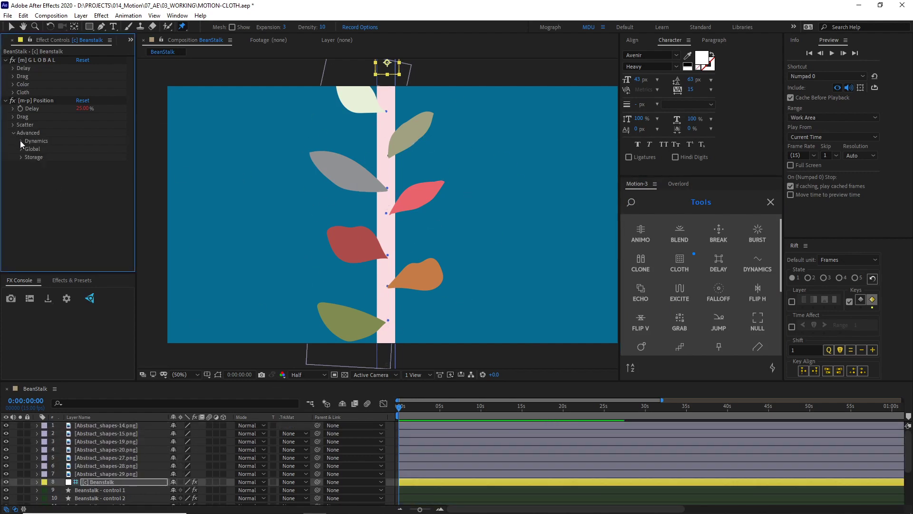
{"action": "left_click", "coordinate": [21, 141]}
{"action": "left_click", "coordinate": [79, 149]}
{"action": "key", "text": "space"}
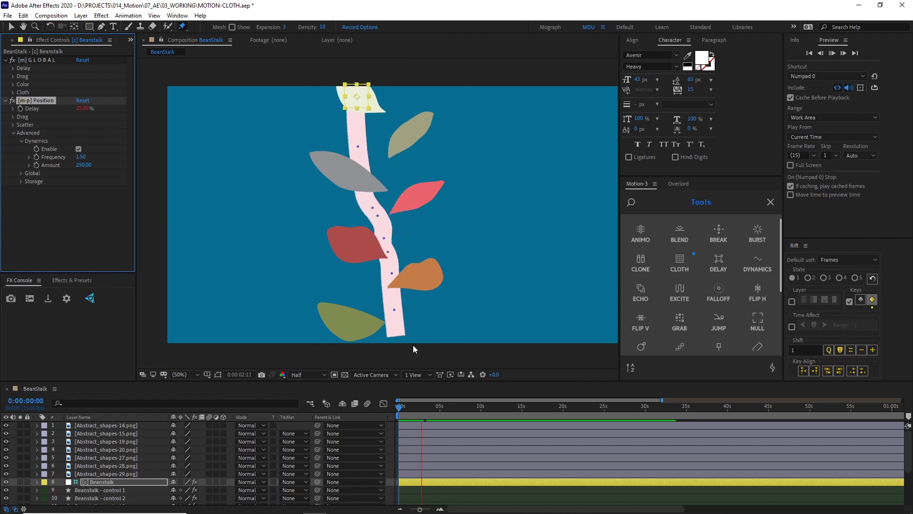
{"action": "key", "text": "space"}
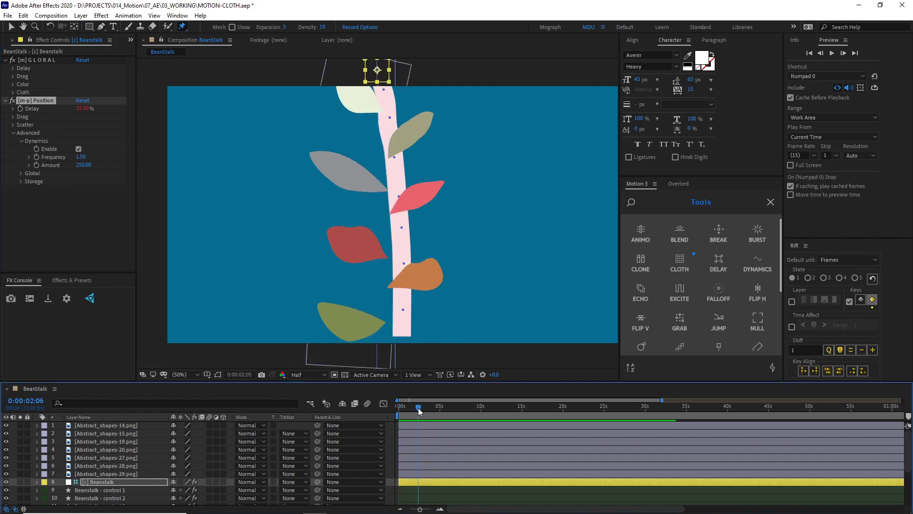
{"action": "left_click", "coordinate": [79, 148]}
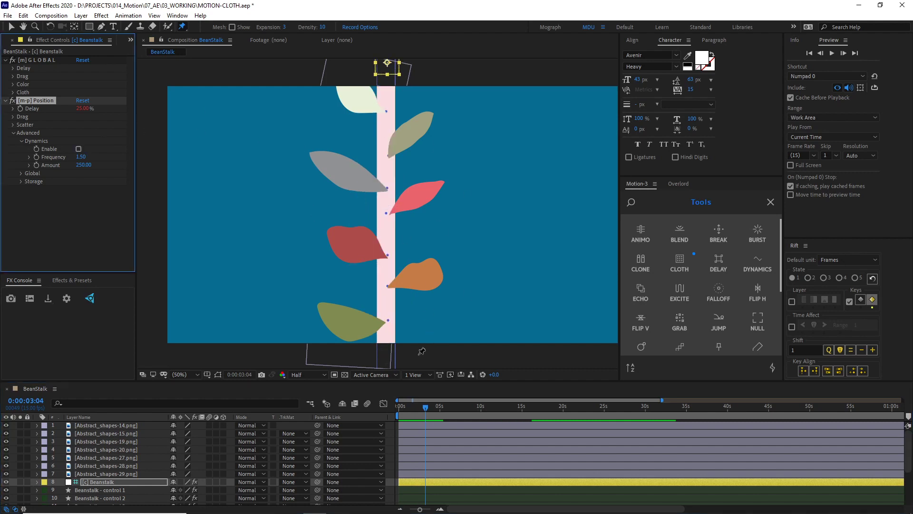
Step: Create a Motion 3 null with the time at the composition's start and move it onto the middle of the stem at about 924, 496
{"action": "left_click_drag", "start_coordinate": [416, 403], "coordinate": [379, 422]}
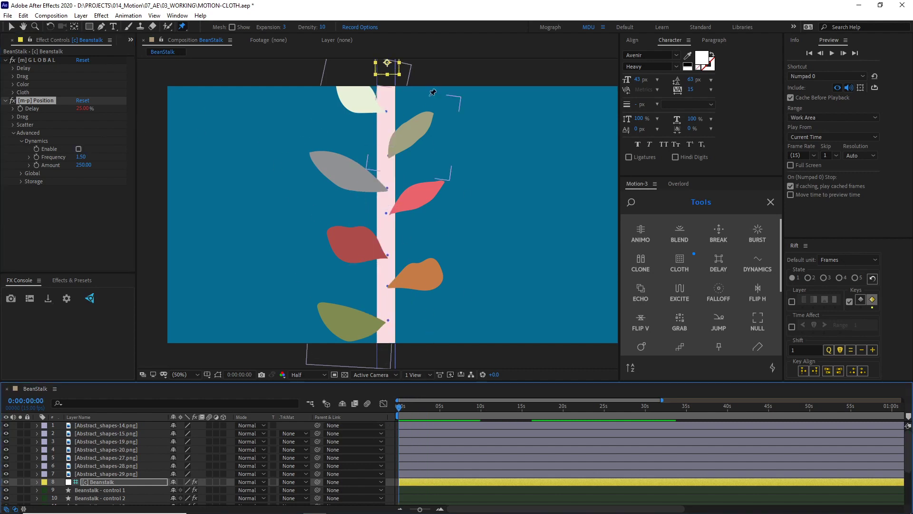
{"action": "key", "text": "v"}
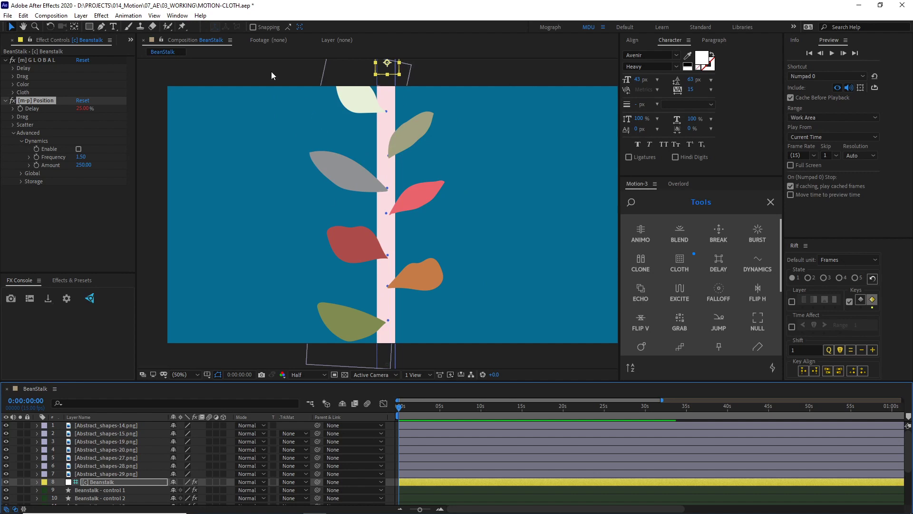
{"action": "left_click", "coordinate": [708, 482], "text": "ctrl"}
{"action": "left_click", "coordinate": [756, 320]}
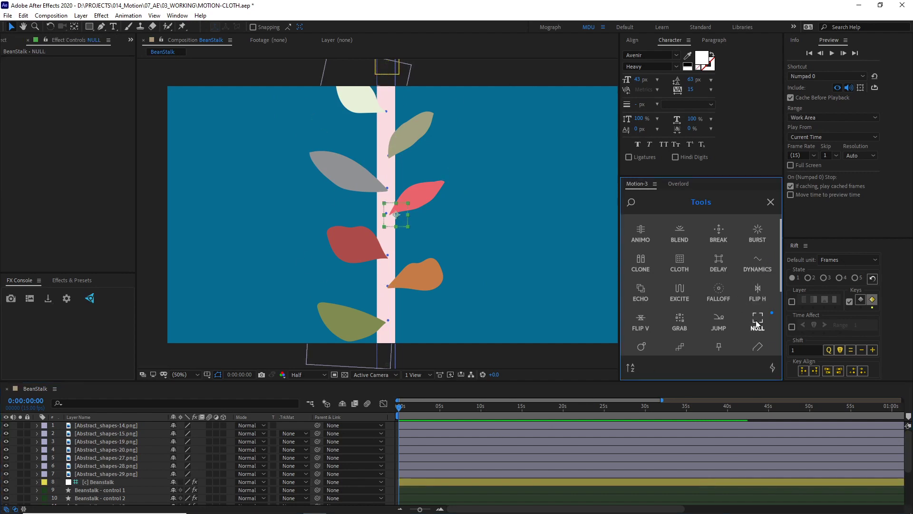
{"action": "left_click_drag", "start_coordinate": [385, 206], "coordinate": [387, 207]}
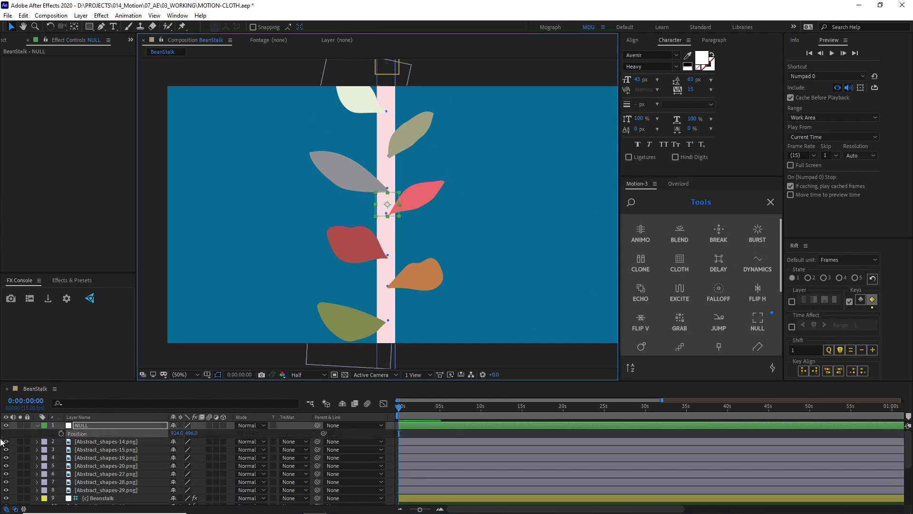
Step: Apply the Motion 3 Dynamics tool to the NULL layer's Position property
{"action": "left_click", "coordinate": [90, 429]}
{"action": "key", "text": "p"}
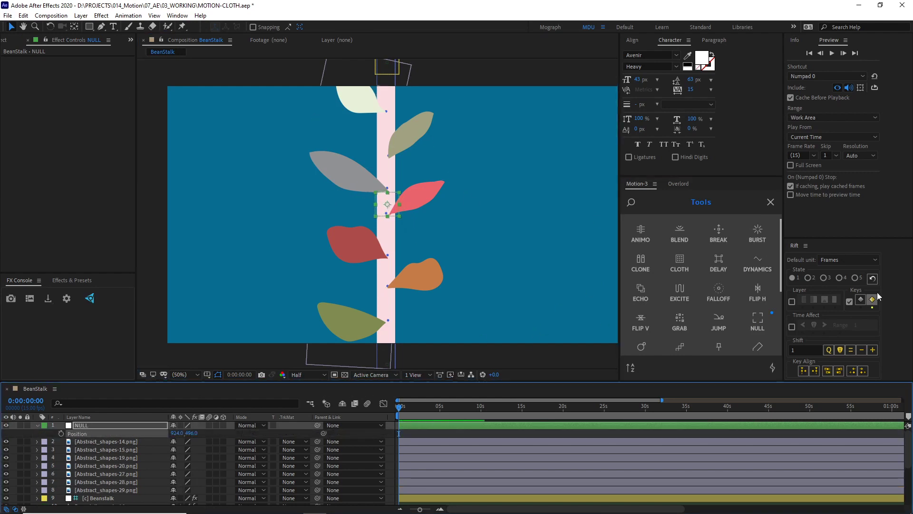
{"action": "left_click", "coordinate": [757, 263]}
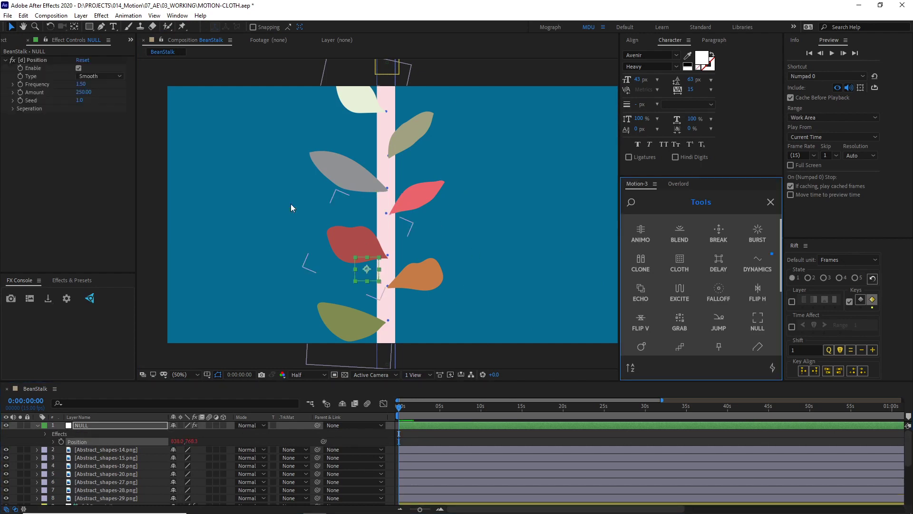
Step: Enable Separation in the NULL layer's Position dynamics and set the Y and Z Amounts to 0
{"action": "left_click", "coordinate": [14, 108]}
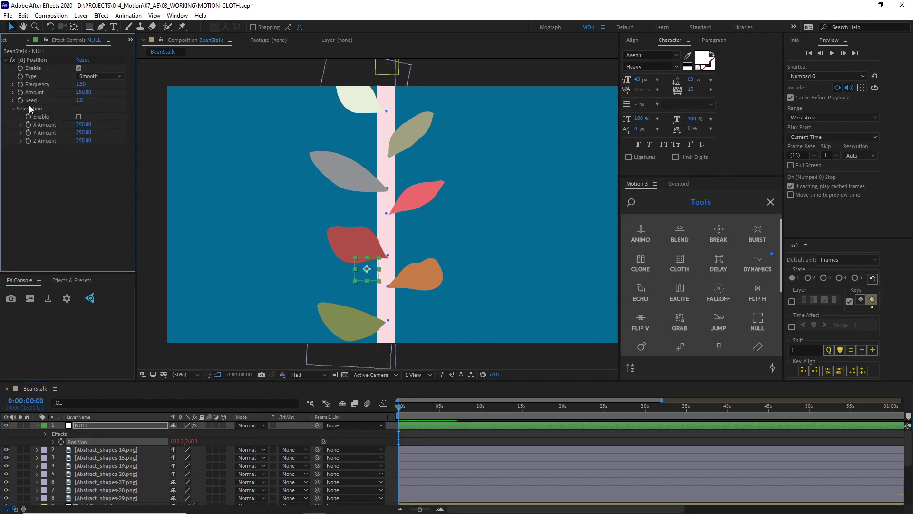
{"action": "left_click", "coordinate": [79, 118]}
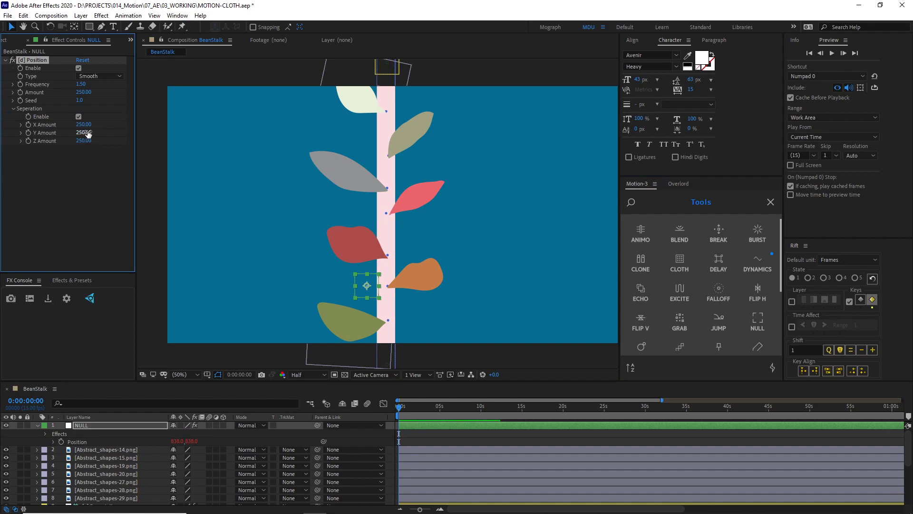
{"action": "left_click_drag", "start_coordinate": [84, 132], "coordinate": [86, 133]}
{"action": "type", "text": "0"}
{"action": "key", "text": "Tab"}
{"action": "type", "text": "0"}
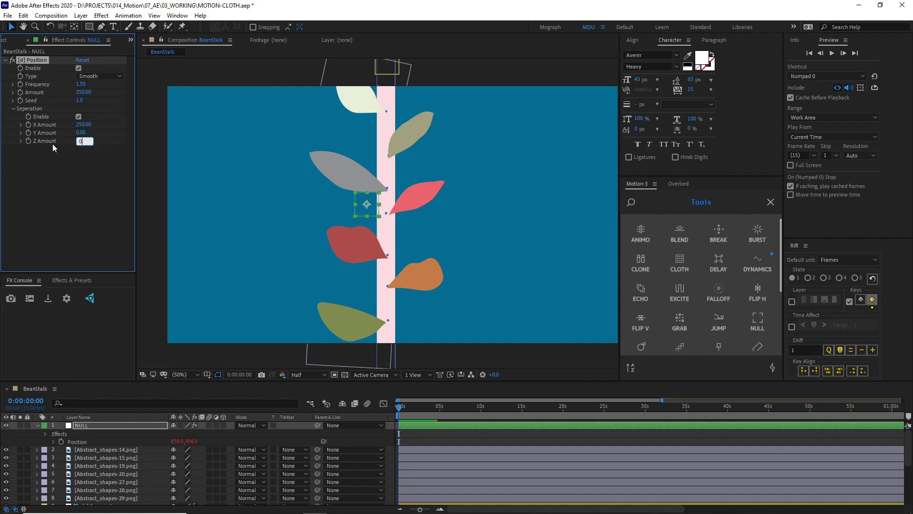
{"action": "left_click", "coordinate": [67, 173]}
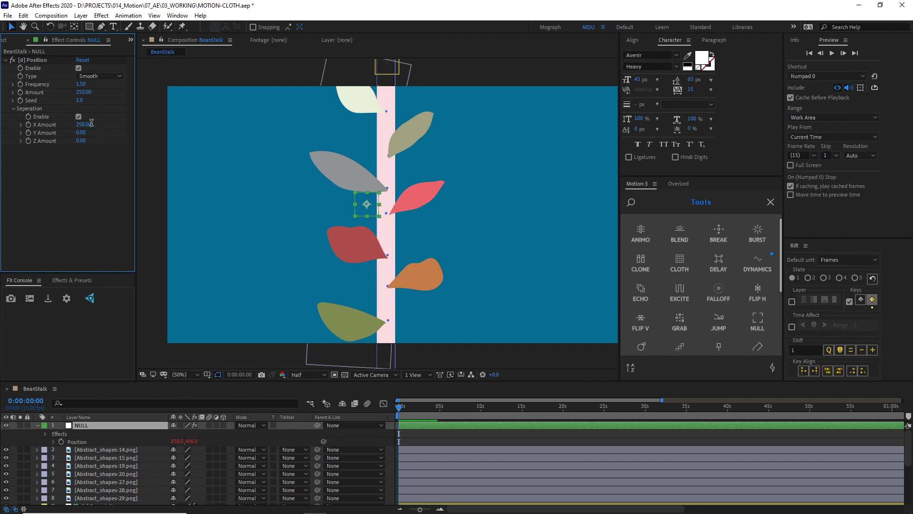
Step: Set both the X Amount and the overall Amount of the NULL's Position dynamics to 50 and preview its movement
{"action": "left_click", "coordinate": [83, 124]}
{"action": "type", "text": "50"}
{"action": "key", "text": "Return"}
{"action": "left_click", "coordinate": [75, 176]}
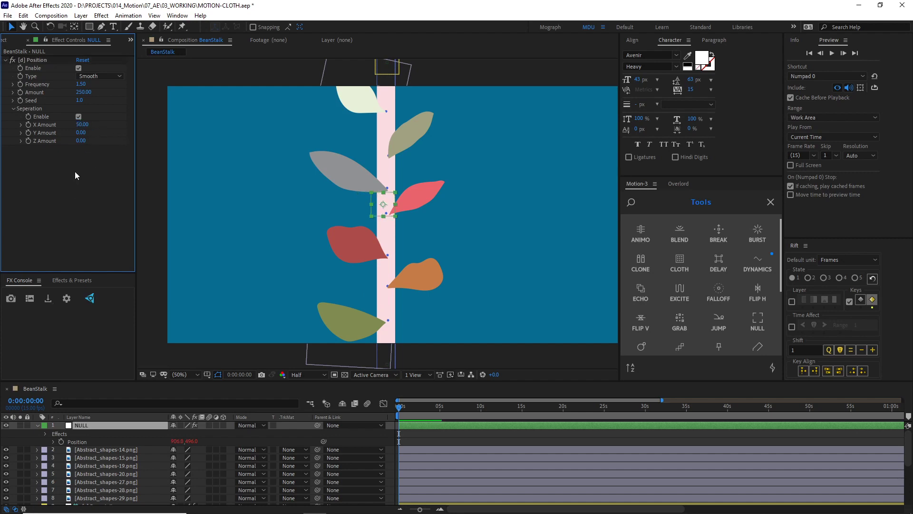
{"action": "left_click", "coordinate": [84, 92]}
{"action": "type", "text": "50"}
{"action": "key", "text": "Return"}
{"action": "key", "text": "space"}
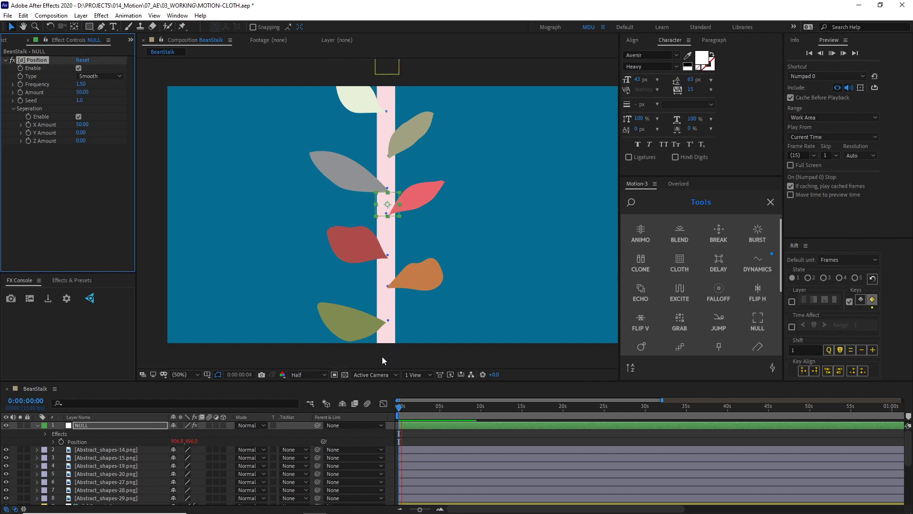
{"action": "left_click", "coordinate": [432, 409]}
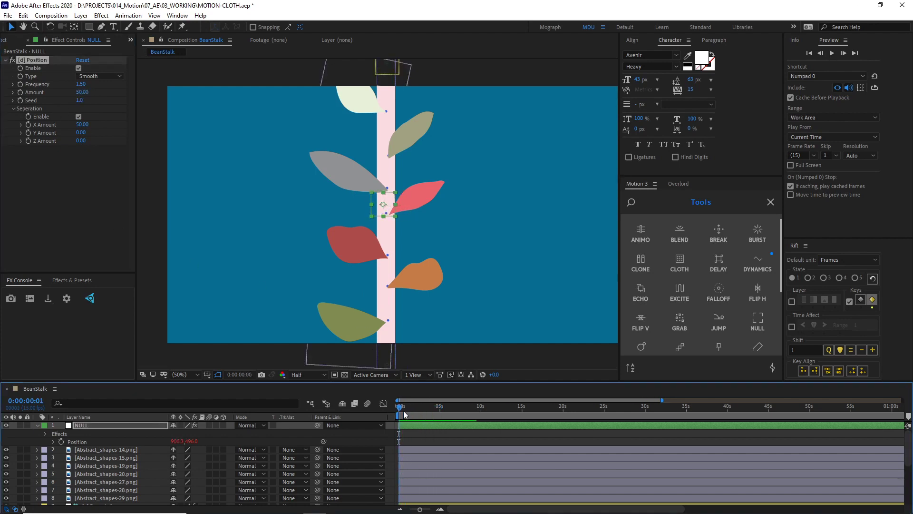
{"action": "key", "text": "space"}
Step: Move the Beanstalk controller layer directly beneath the NULL layer in the layer stack
{"action": "scroll", "coordinate": [119, 449], "scroll_direction": "down", "scroll_amount": 5}
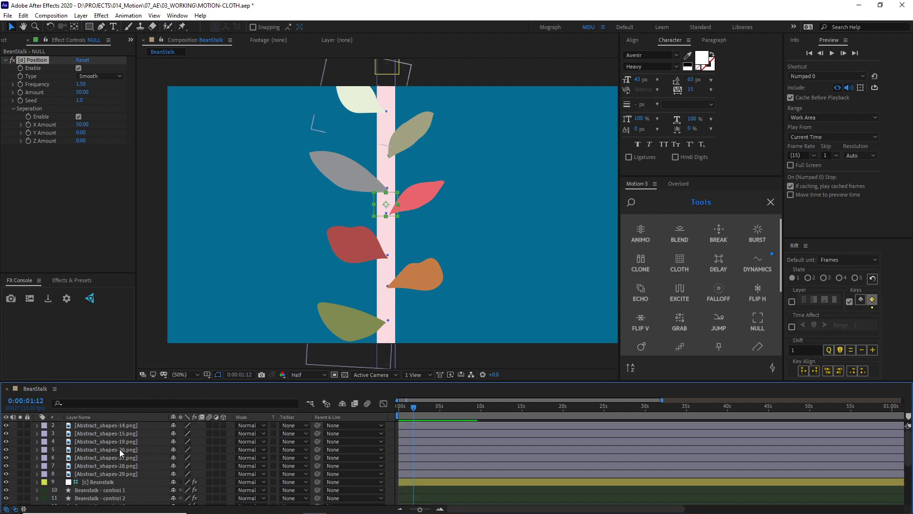
{"action": "scroll", "coordinate": [108, 471], "scroll_direction": "up", "scroll_amount": 3}
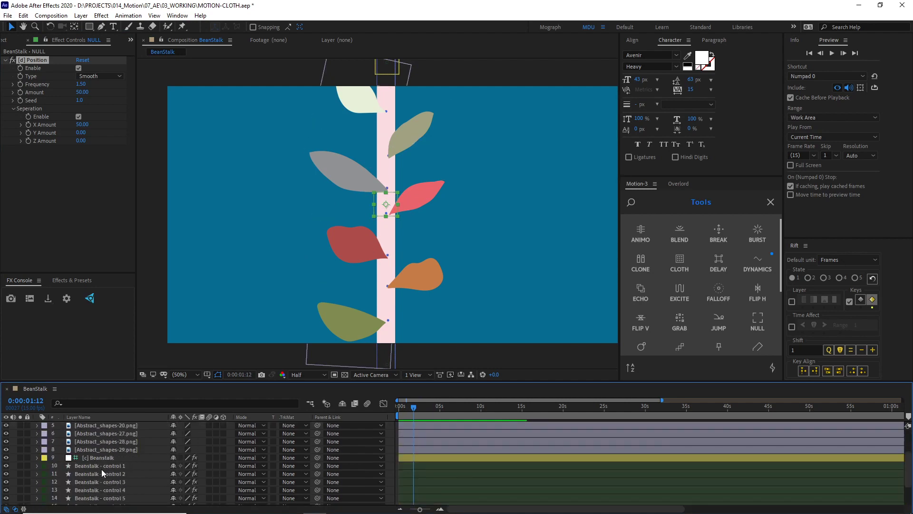
{"action": "left_click", "coordinate": [100, 457]}
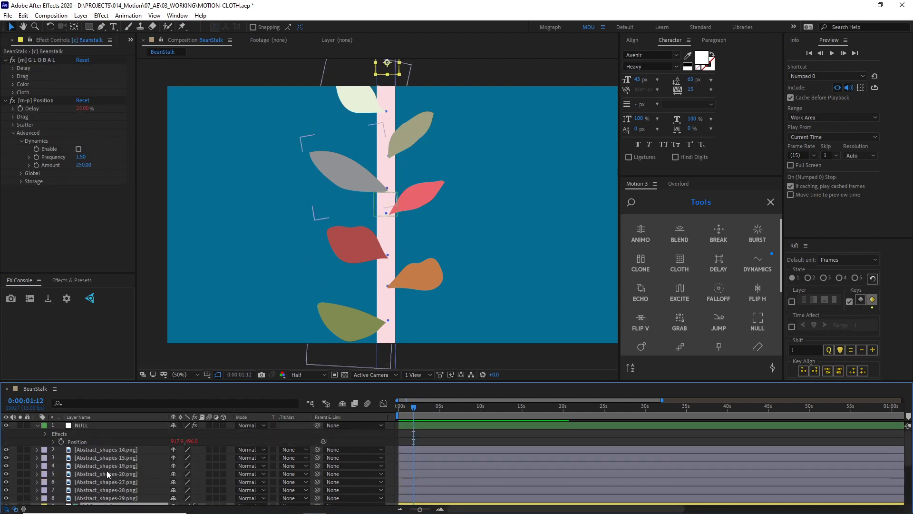
{"action": "left_click_drag", "start_coordinate": [103, 457], "coordinate": [111, 438]}
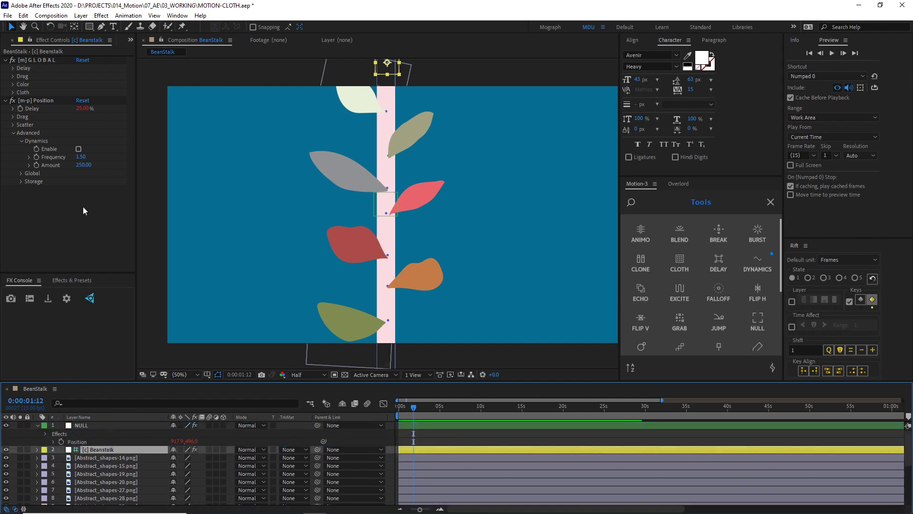
Step: Enable the Beanstalk controller's Cloth parent with the NULL layer as parent, offset it by 0, -603, 0, and preview the stem's movement
{"action": "left_click", "coordinate": [13, 93]}
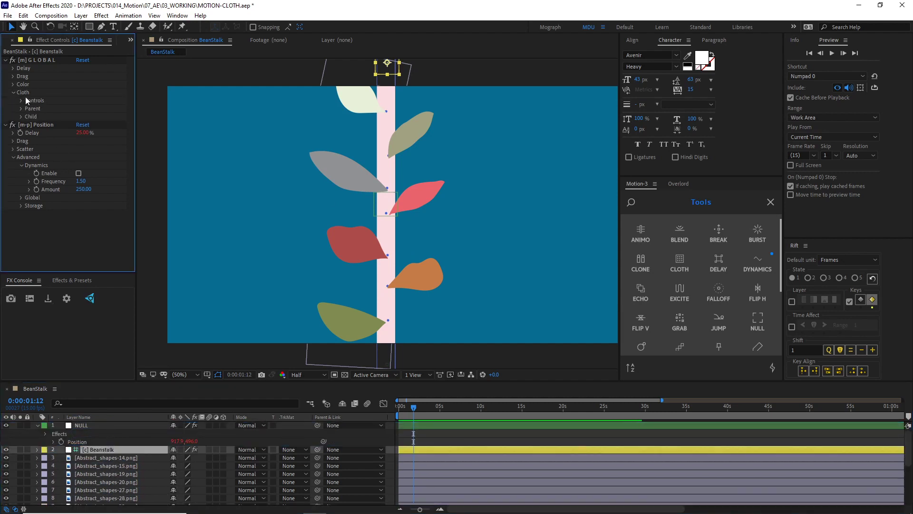
{"action": "left_click", "coordinate": [21, 109]}
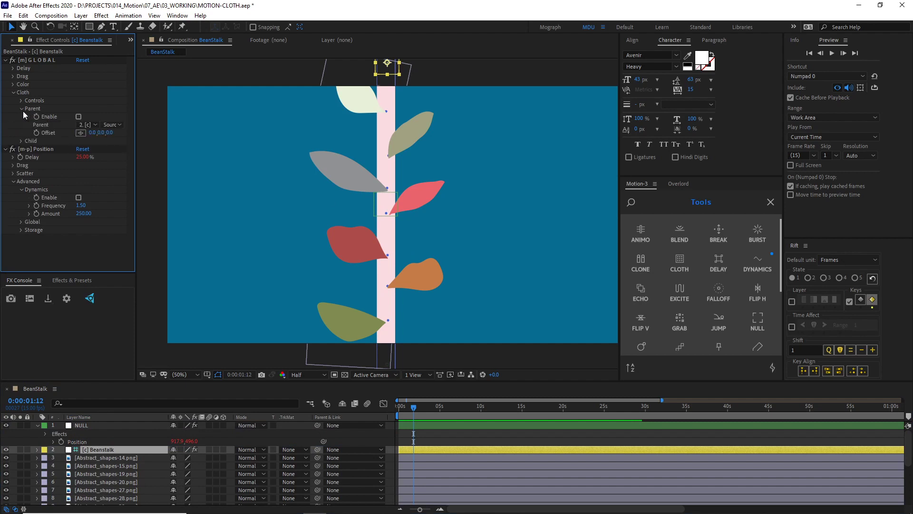
{"action": "left_click", "coordinate": [78, 117]}
{"action": "left_click", "coordinate": [88, 124]}
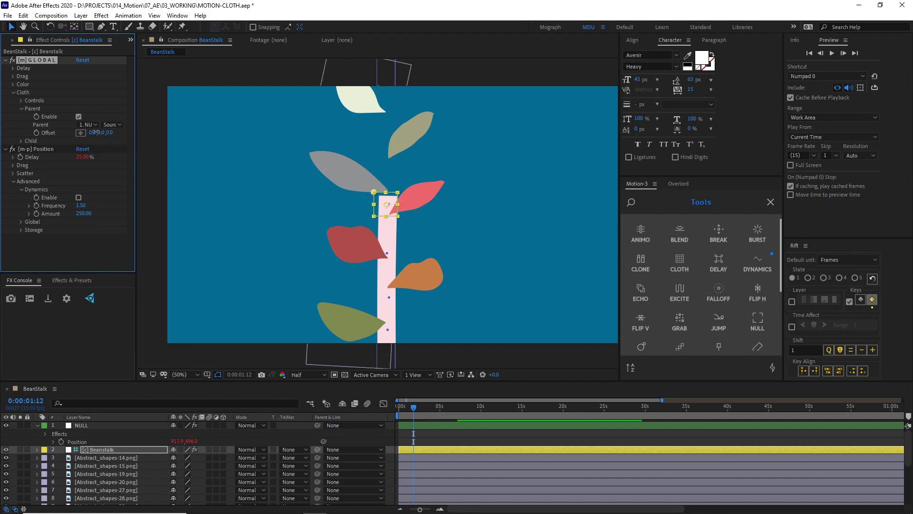
{"action": "left_click_drag", "start_coordinate": [95, 132], "coordinate": [22, 109]}
{"action": "left_click_drag", "start_coordinate": [105, 131], "coordinate": [89, 118]}
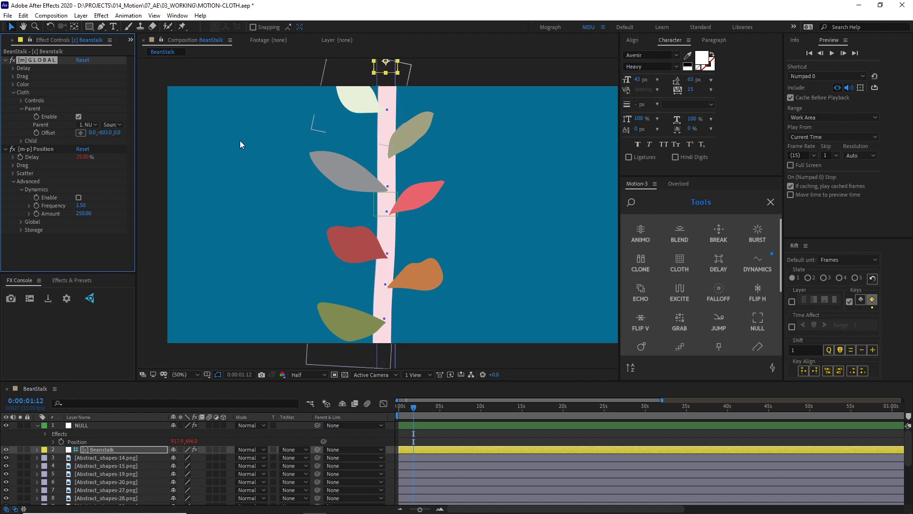
{"action": "left_click_drag", "start_coordinate": [412, 410], "coordinate": [378, 404]}
{"action": "key", "text": "space"}
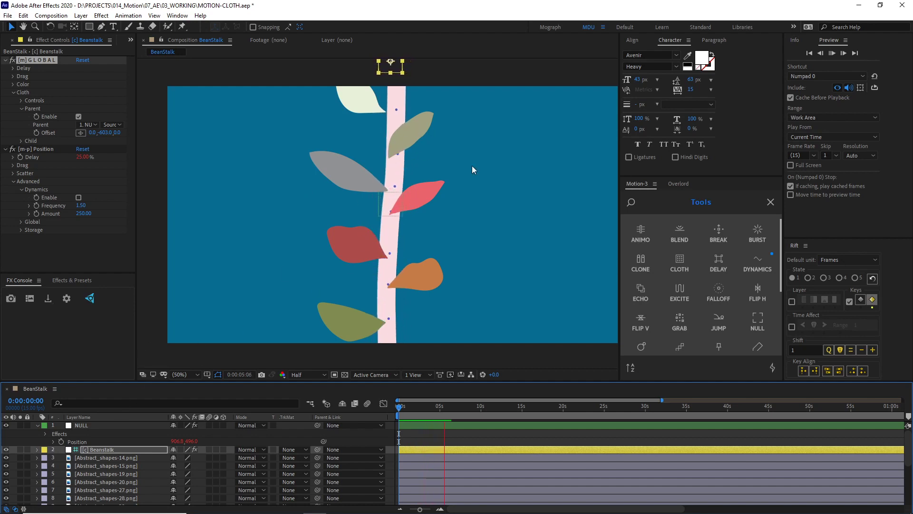
Step: Set the NULL's Position dynamics to Frequency 1, Amount 75 and X Amount 75
{"action": "left_click", "coordinate": [116, 425]}
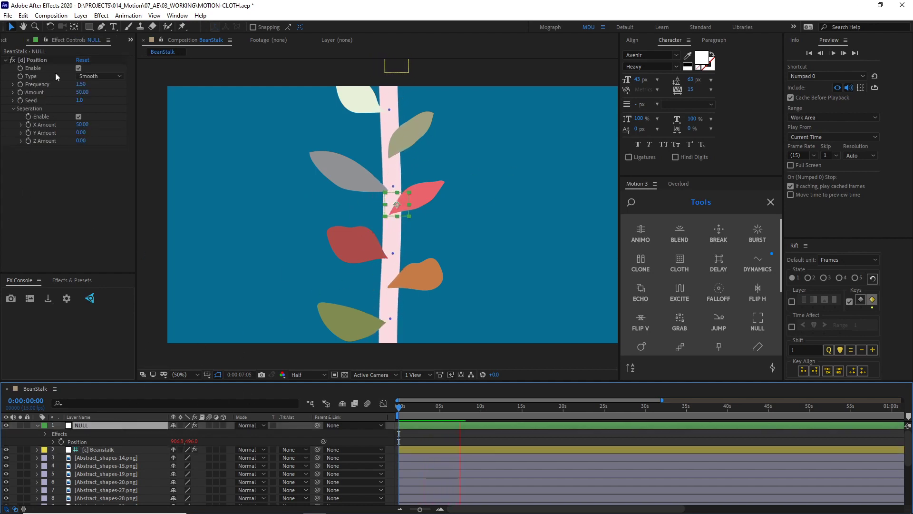
{"action": "left_click", "coordinate": [82, 84]}
{"action": "type", "text": "1"}
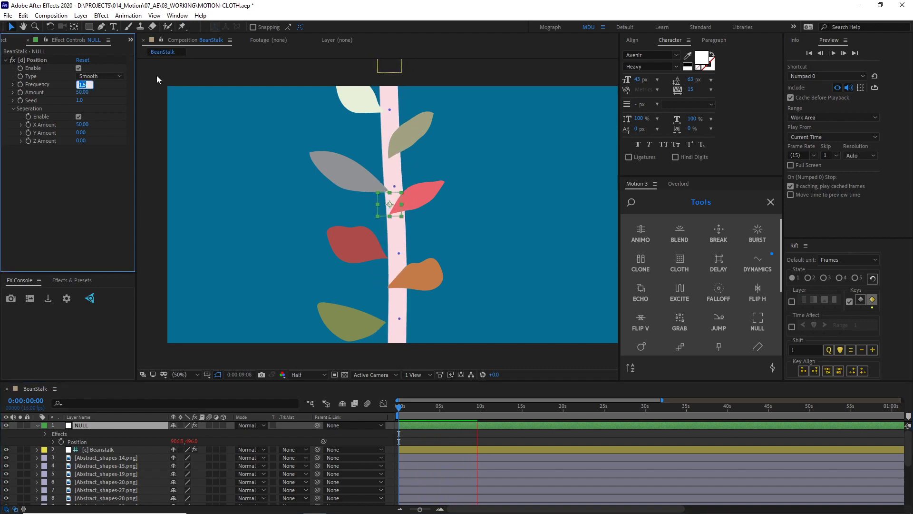
{"action": "key", "text": "Return"}
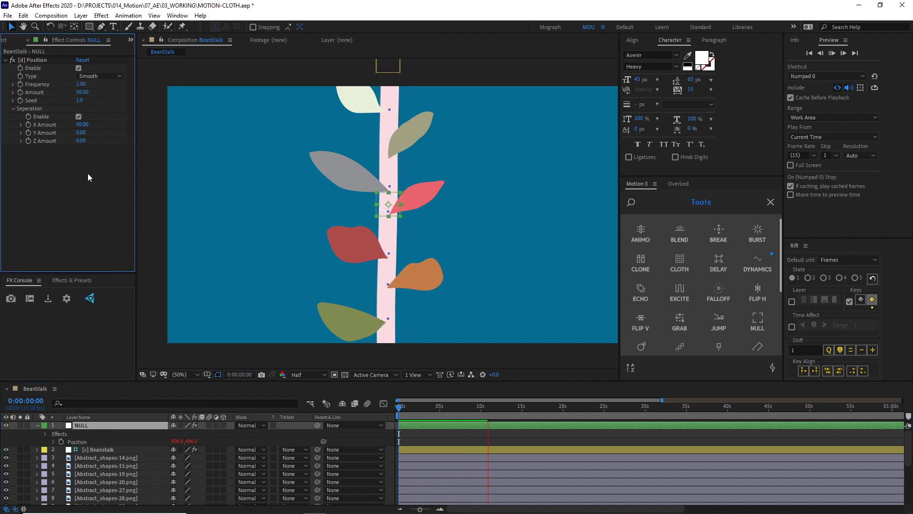
{"action": "left_click", "coordinate": [92, 92]}
{"action": "type", "text": "75"}
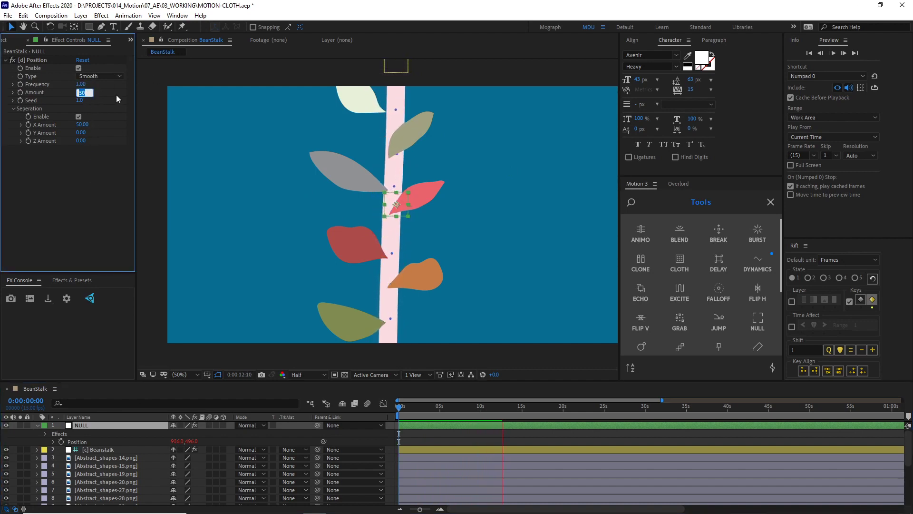
{"action": "key", "text": "Return"}
{"action": "left_click", "coordinate": [83, 125]}
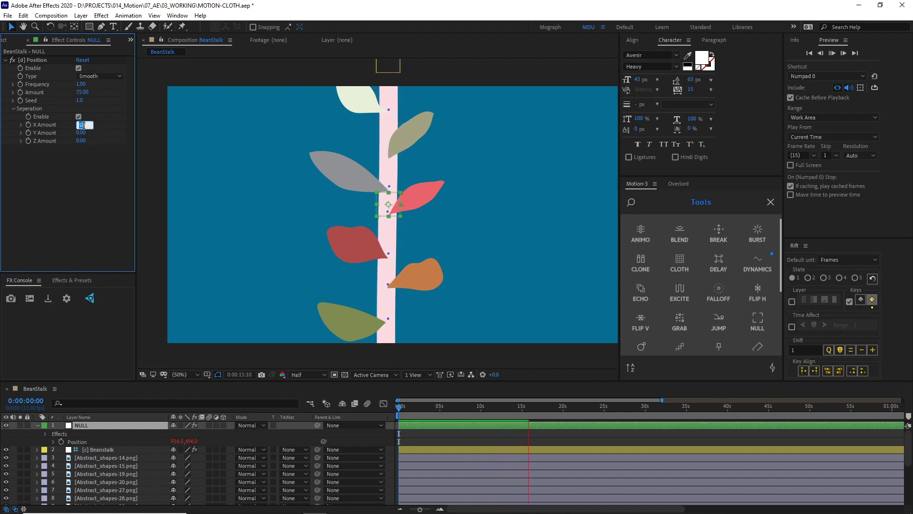
{"action": "type", "text": "75"}
{"action": "key", "text": "Return"}
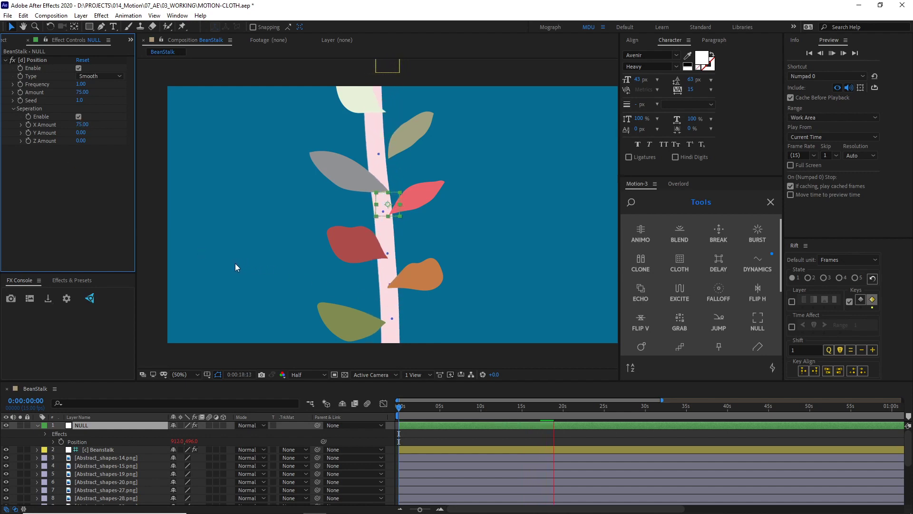
Step: Save the project and preview the stem's sway from the start of the composition
{"action": "left_click", "coordinate": [404, 419]}
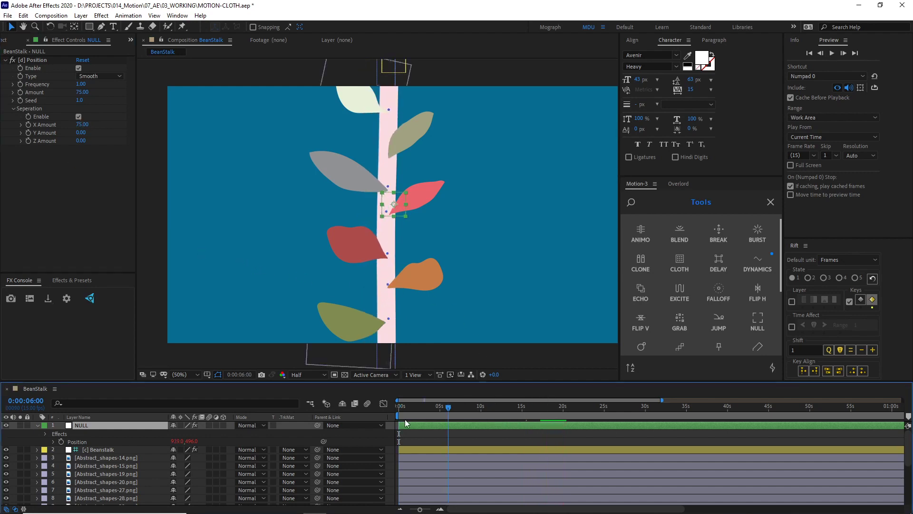
{"action": "key", "text": "ctrl+s"}
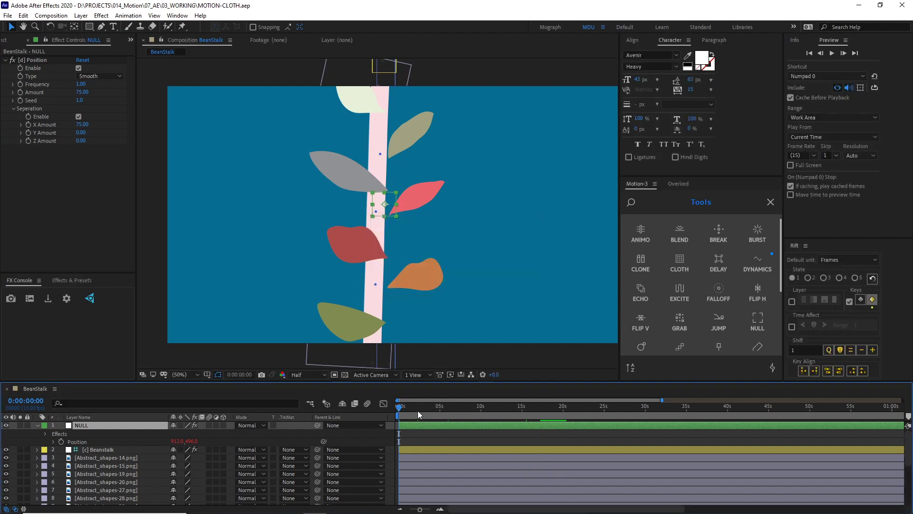
{"action": "key", "text": "space"}
{"action": "key", "text": "space"}
{"action": "key", "text": "space"}
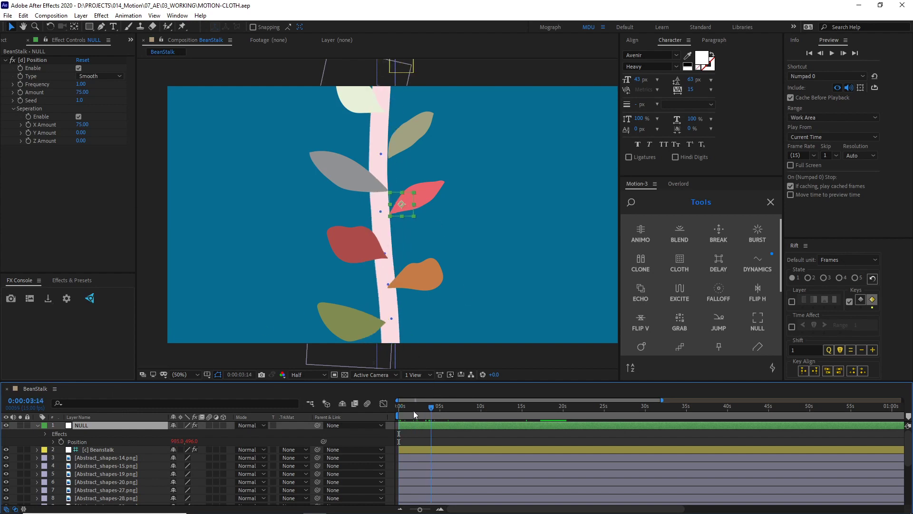
{"action": "key", "text": "space"}
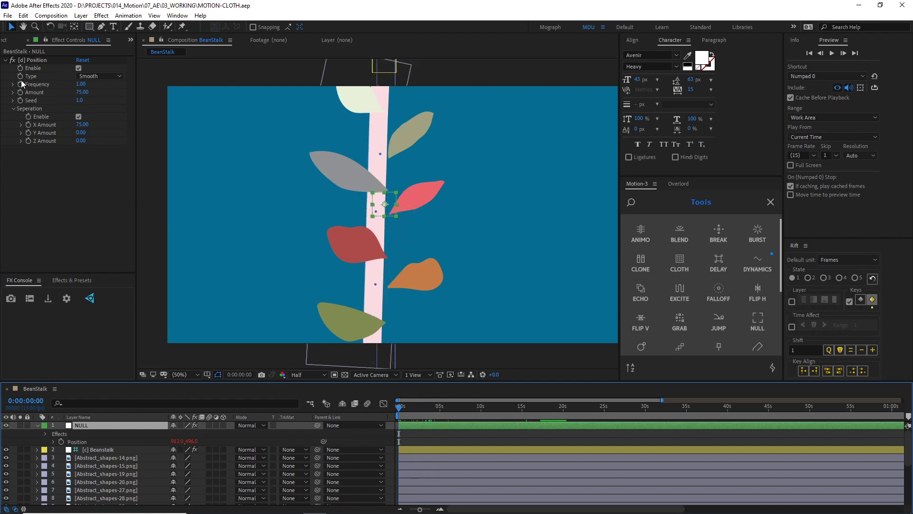
Step: Disable the Dynamics on the NULL layer's Position, check the topmost leaf's layer, and reselect the NULL layer
{"action": "left_click", "coordinate": [79, 68]}
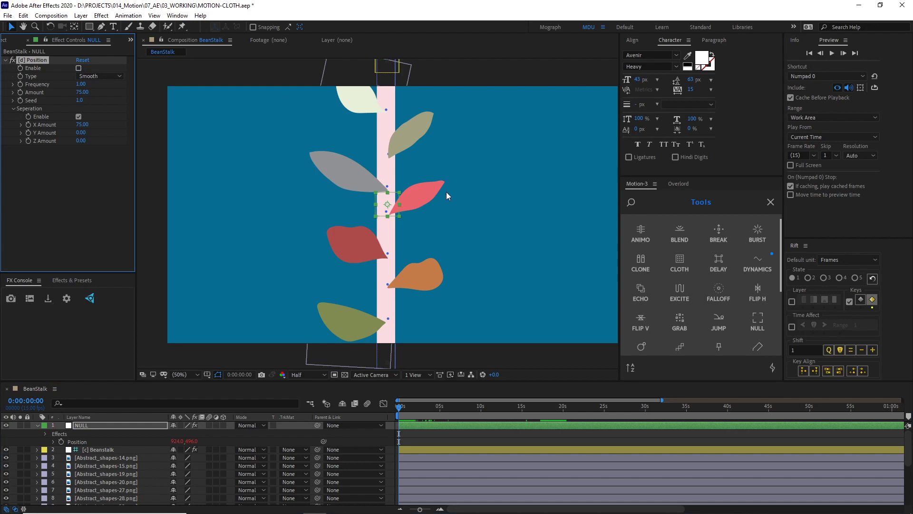
{"action": "left_click", "coordinate": [364, 96]}
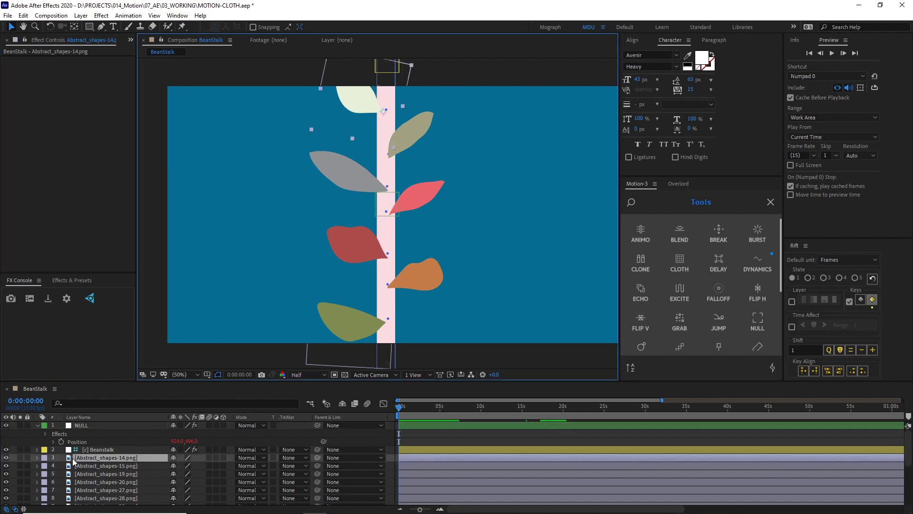
{"action": "key", "text": "ctrl+Up"}
{"action": "key", "text": "ctrl+Up"}
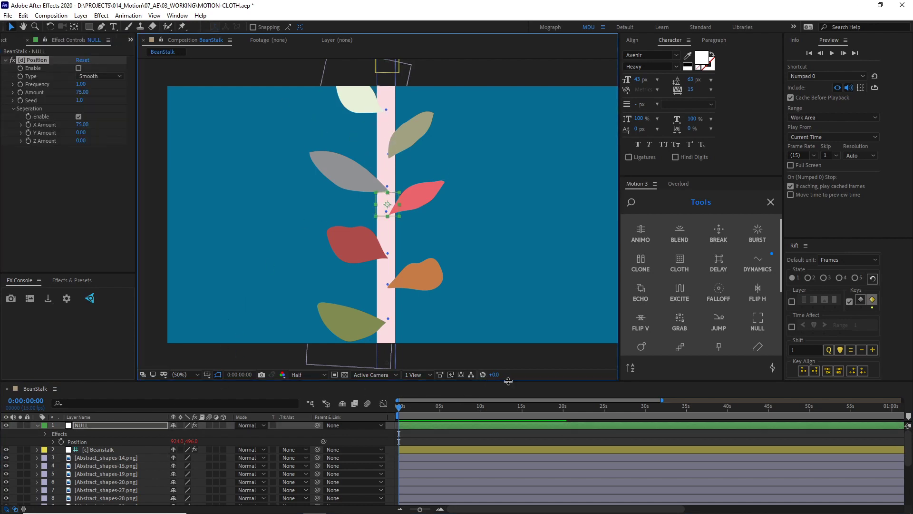
Step: Enlarge the timeline area and parent the topmost leaf layer, Abstract_shapes-14, to Beanstalk - control 2
{"action": "left_click_drag", "start_coordinate": [508, 381], "coordinate": [502, 310]}
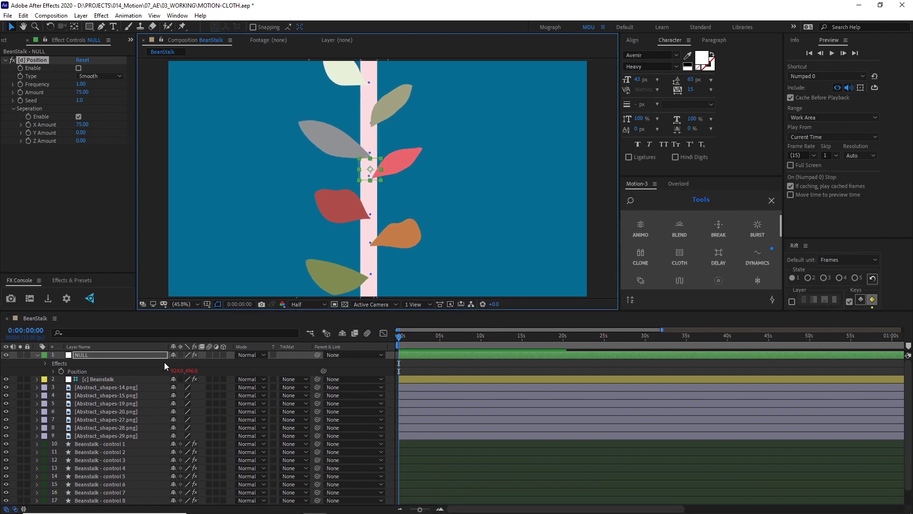
{"action": "left_click", "coordinate": [357, 77]}
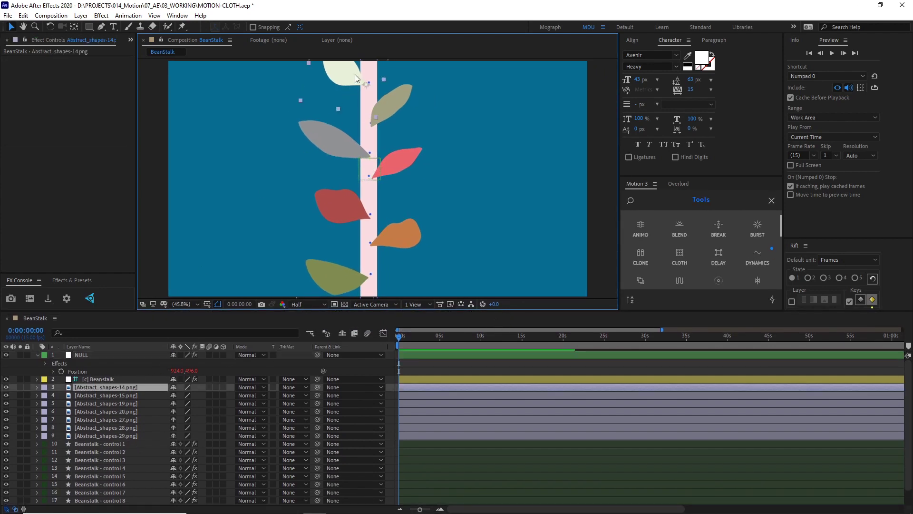
{"action": "left_click", "coordinate": [126, 444]}
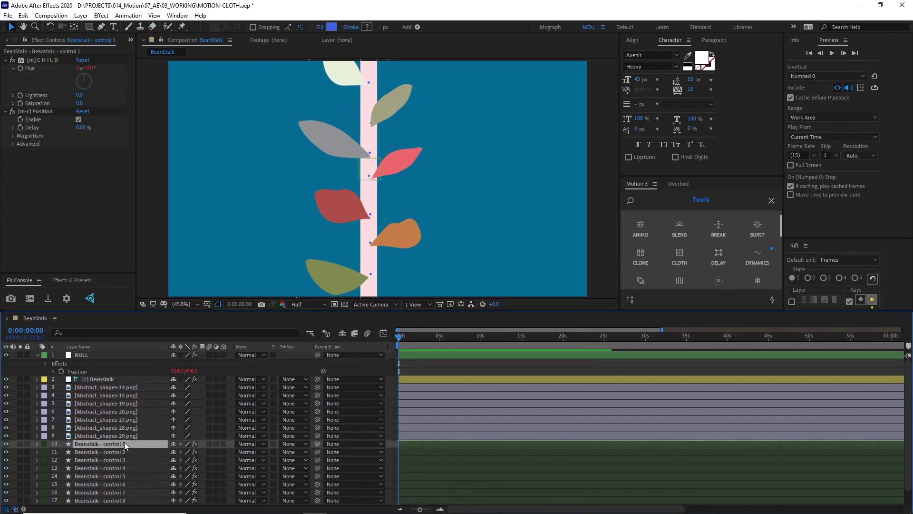
{"action": "left_click", "coordinate": [124, 452]}
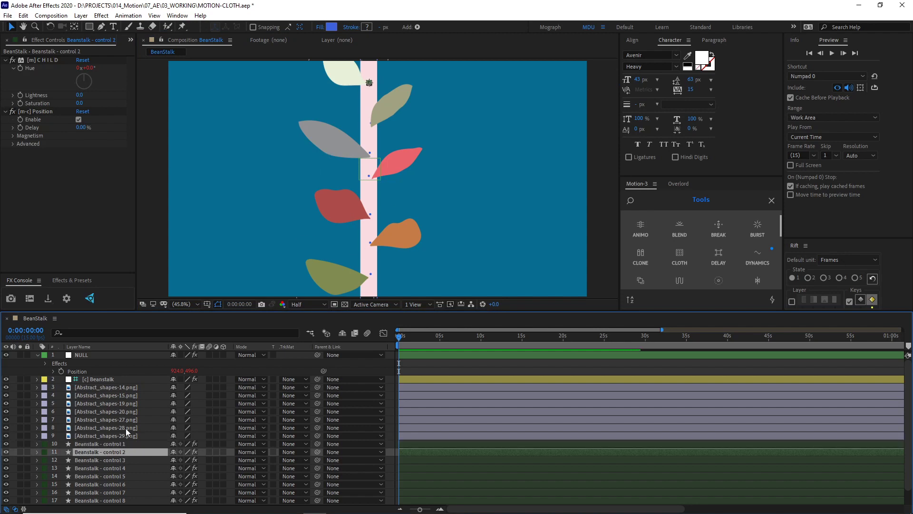
{"action": "left_click", "coordinate": [130, 387]}
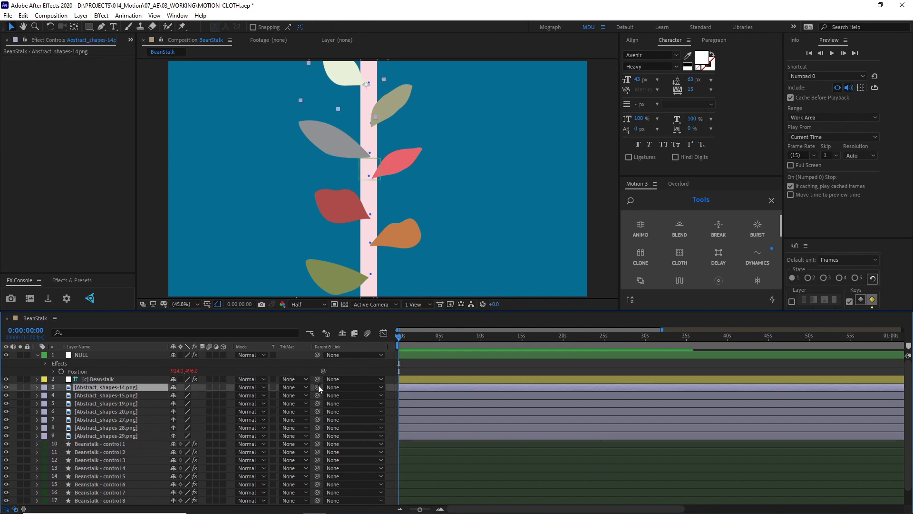
{"action": "left_click_drag", "start_coordinate": [318, 386], "coordinate": [123, 453]}
{"action": "left_click", "coordinate": [123, 452]}
Step: Parent leaf layers Abstract_shapes-15, -19 and -20 to Beanstalk controls 3, 4 and 5 respectively
{"action": "left_click", "coordinate": [138, 395]}
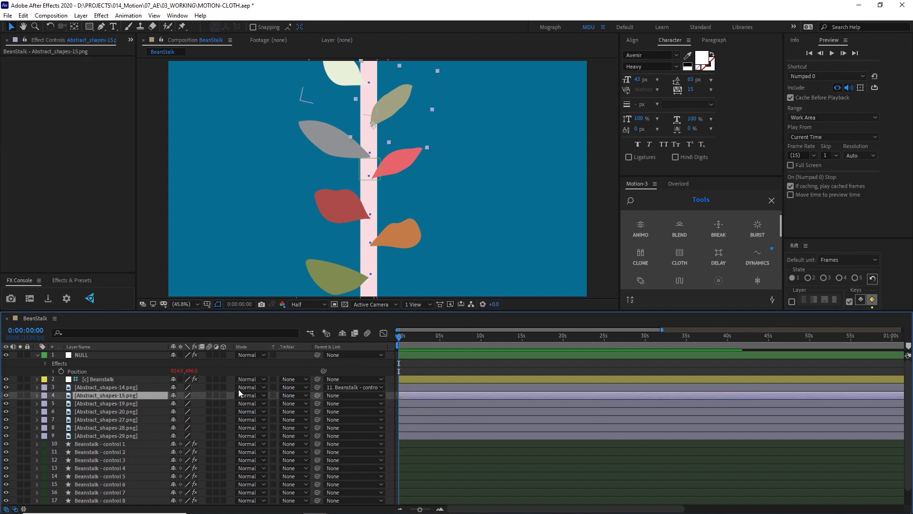
{"action": "left_click_drag", "start_coordinate": [318, 393], "coordinate": [118, 461]}
{"action": "left_click", "coordinate": [139, 403]}
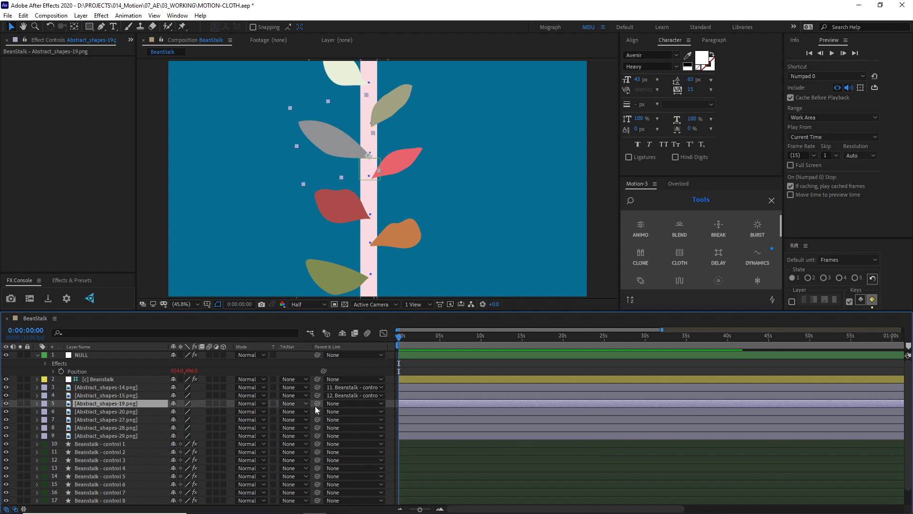
{"action": "left_click_drag", "start_coordinate": [317, 403], "coordinate": [130, 467]}
{"action": "left_click", "coordinate": [138, 411]}
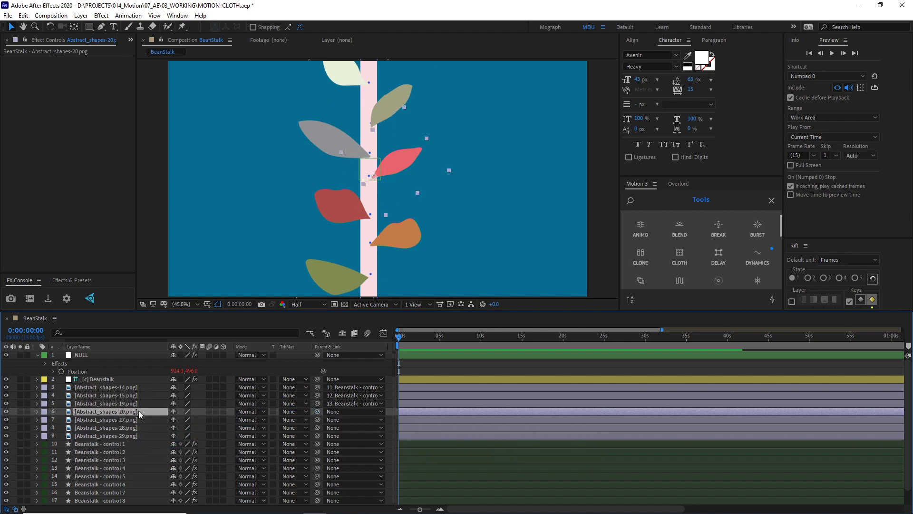
{"action": "left_click_drag", "start_coordinate": [317, 410], "coordinate": [132, 475]}
Step: Parent leaf layers Abstract_shapes-27, -28 and -29 to Beanstalk controls 6, 7 and 8 respectively
{"action": "left_click", "coordinate": [148, 418]}
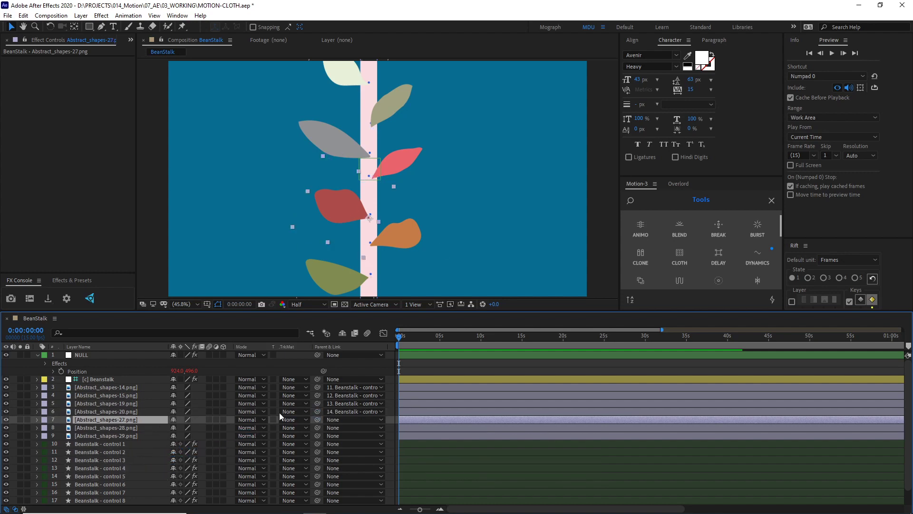
{"action": "left_click_drag", "start_coordinate": [318, 418], "coordinate": [129, 484]}
{"action": "left_click_drag", "start_coordinate": [317, 427], "coordinate": [125, 491]}
{"action": "left_click_drag", "start_coordinate": [317, 435], "coordinate": [127, 499]}
{"action": "left_click", "coordinate": [129, 483]}
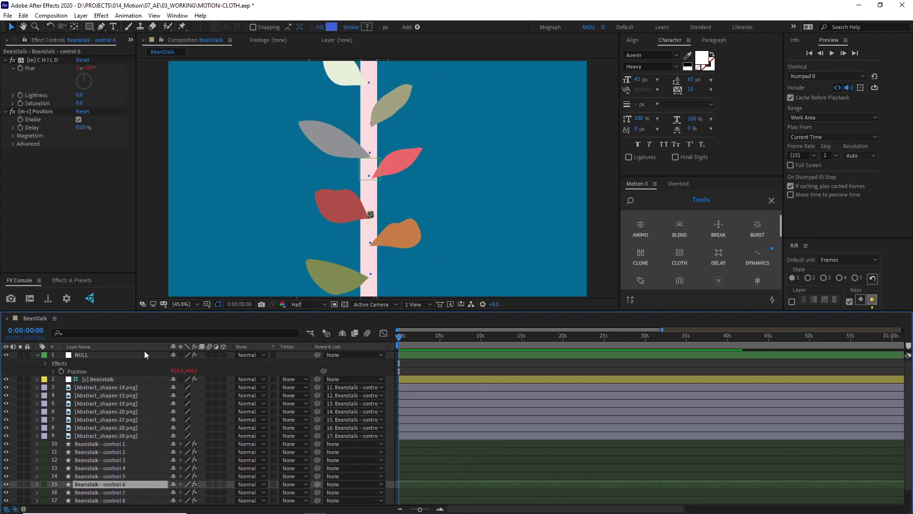
Step: Re-enable the Position Dynamics on the NULL layer and preview the stem swaying with its attached leaves
{"action": "left_click", "coordinate": [138, 355]}
{"action": "left_click", "coordinate": [78, 67]}
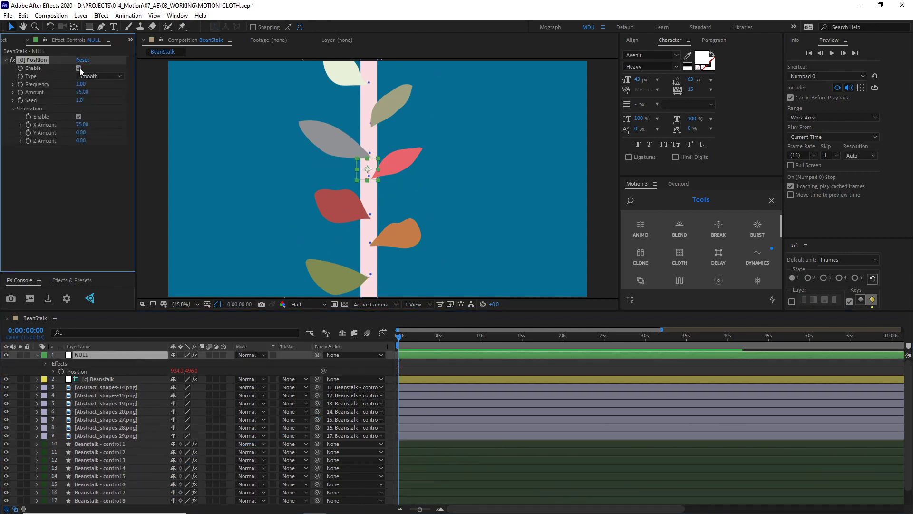
{"action": "key", "text": "space"}
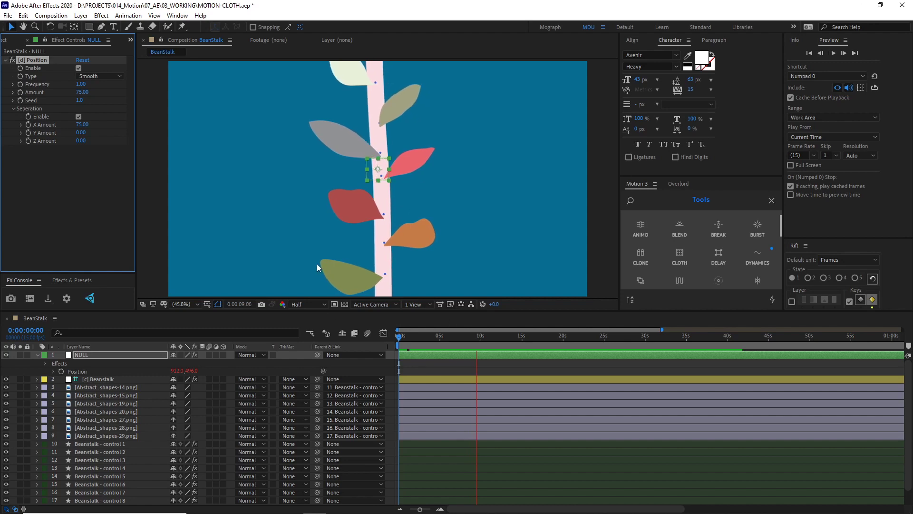
{"action": "key", "text": "space"}
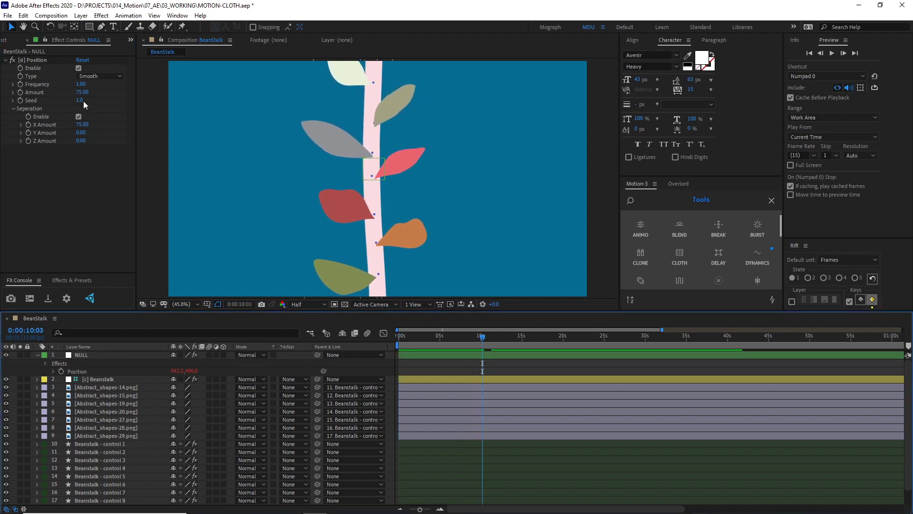
Step: Set the NULL's Position dynamics X Amount to 266 and preview the sway from the start of the composition
{"action": "left_click_drag", "start_coordinate": [80, 91], "coordinate": [94, 91]}
{"action": "key", "text": "ctrl+z"}
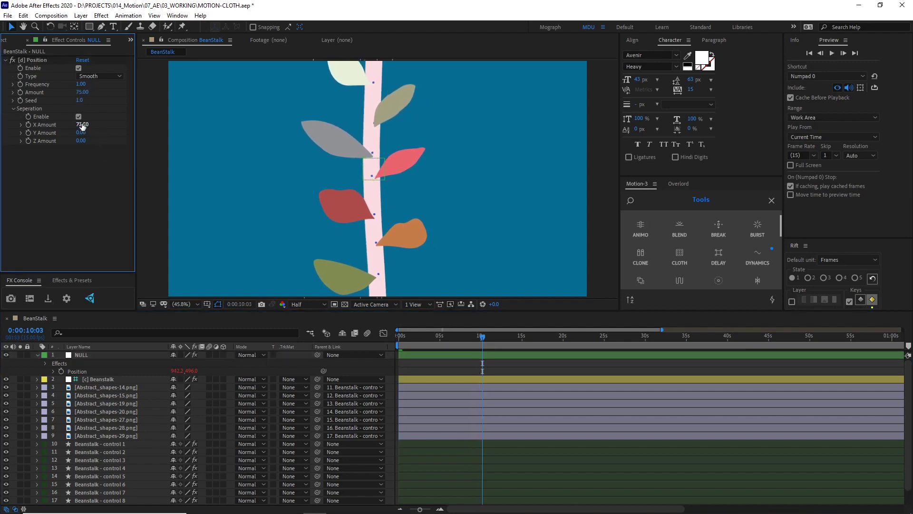
{"action": "left_click_drag", "start_coordinate": [82, 124], "coordinate": [177, 138]}
{"action": "key", "text": "space"}
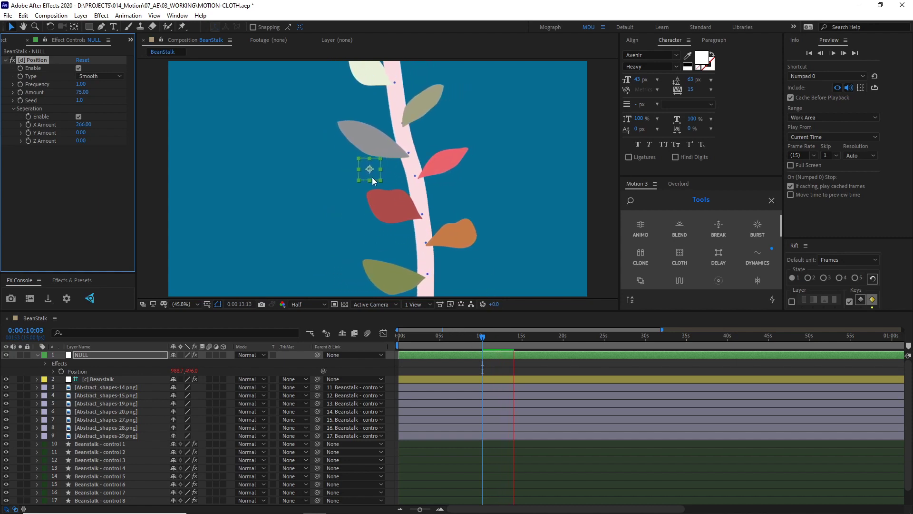
{"action": "left_click", "coordinate": [394, 339]}
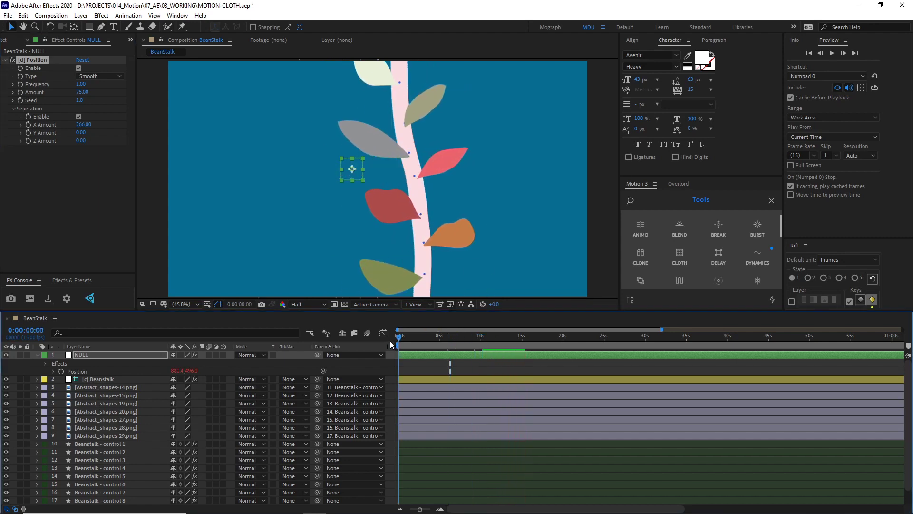
{"action": "key", "text": "space"}
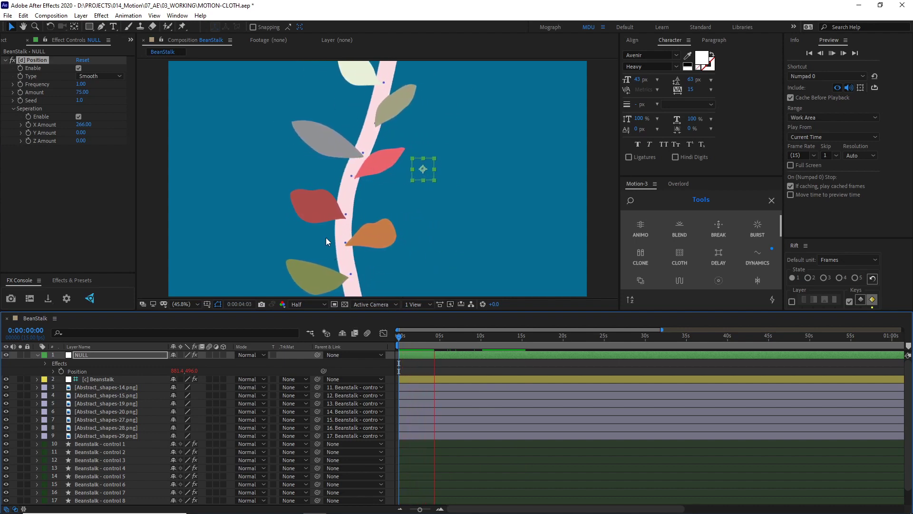
{"action": "left_click", "coordinate": [432, 338]}
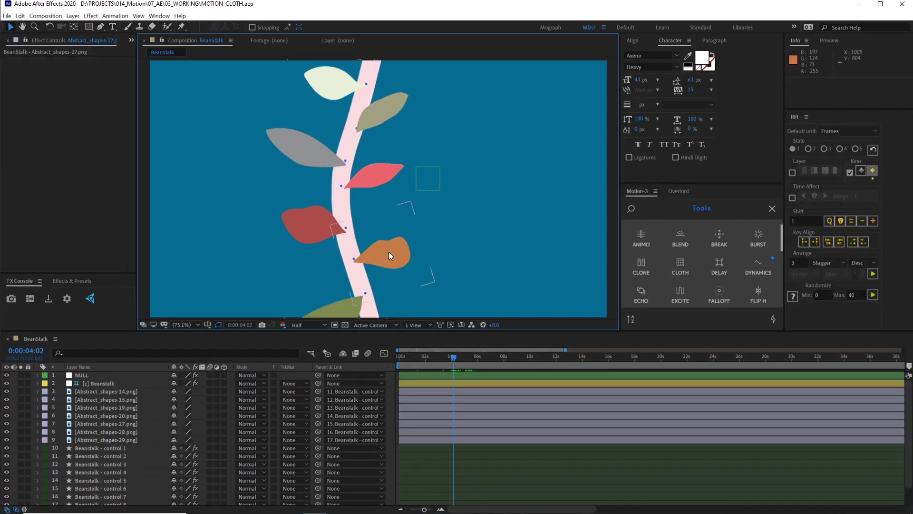
Step: Apply Motion 3 Dynamics to the Rotation property of all seven leaf layers
{"action": "left_click", "coordinate": [389, 252]}
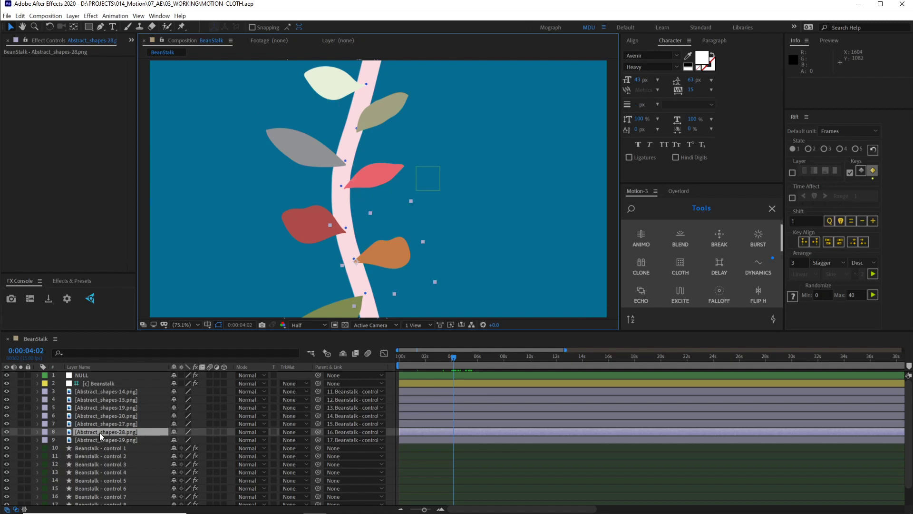
{"action": "left_click", "coordinate": [125, 440], "text": "shift"}
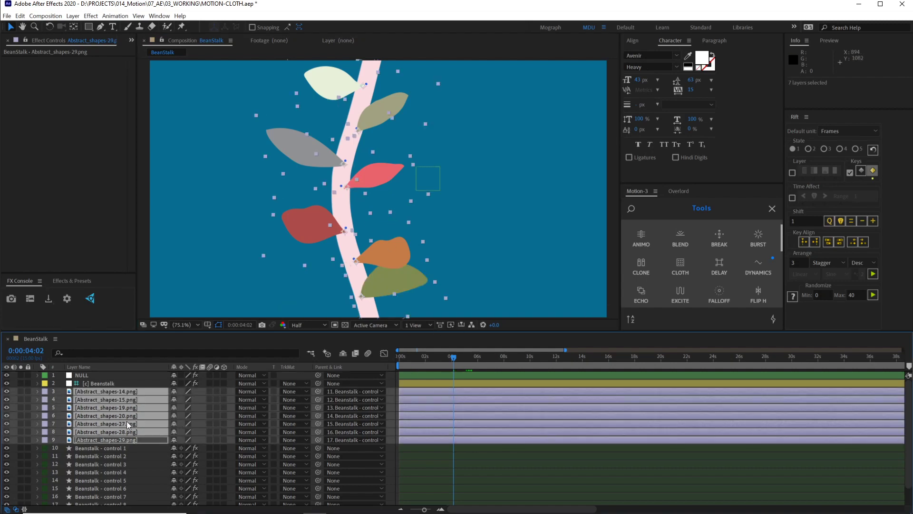
{"action": "key", "text": "r"}
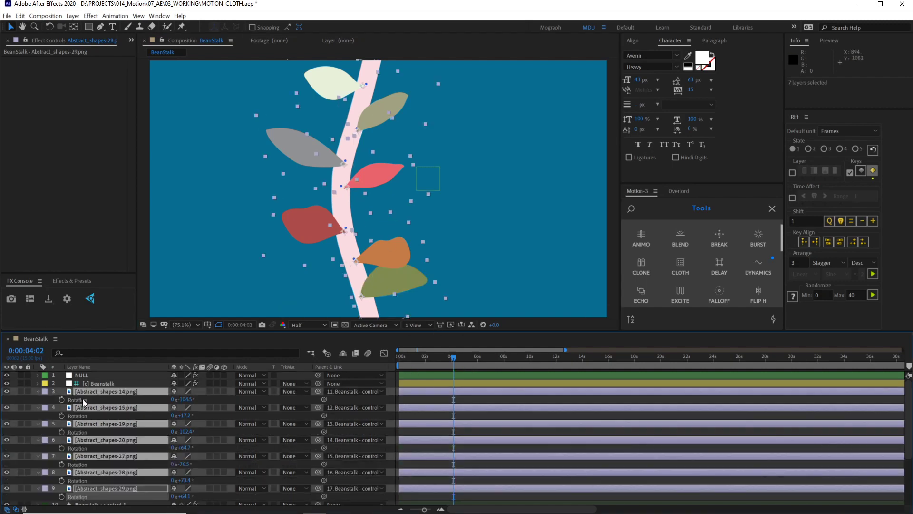
{"action": "left_click", "coordinate": [79, 400]}
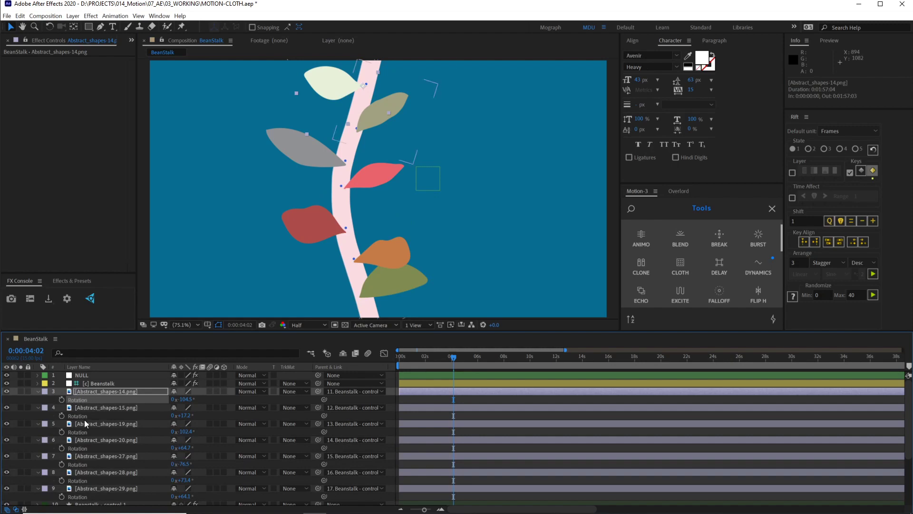
{"action": "left_click", "coordinate": [99, 492], "text": "shift"}
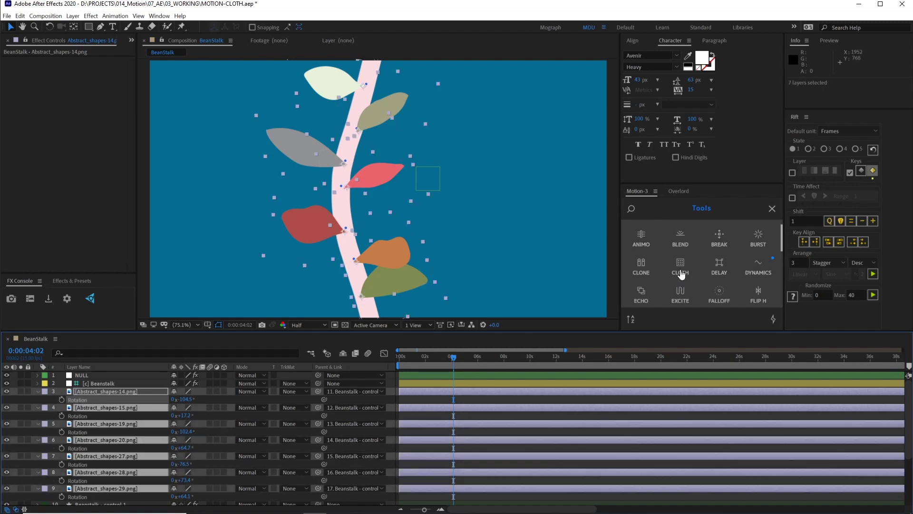
{"action": "scroll", "coordinate": [713, 273], "scroll_direction": "down", "scroll_amount": 1}
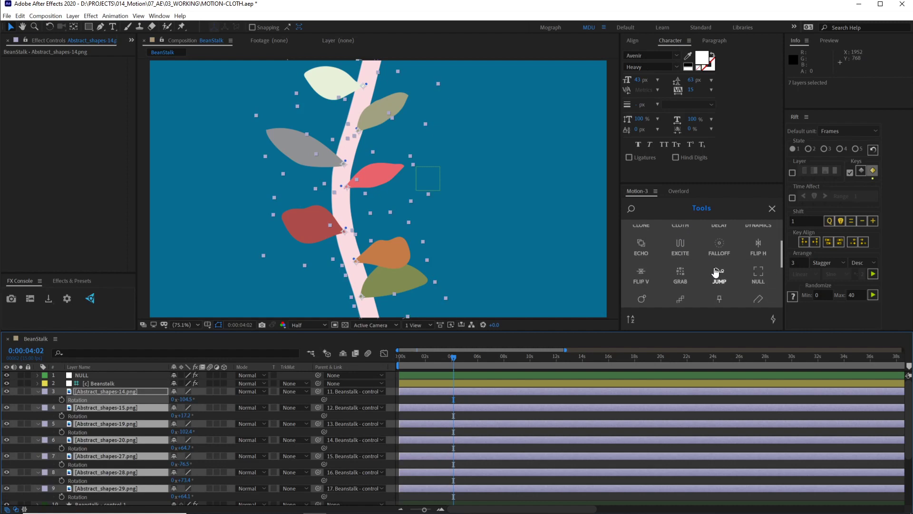
{"action": "left_click", "coordinate": [681, 280]}
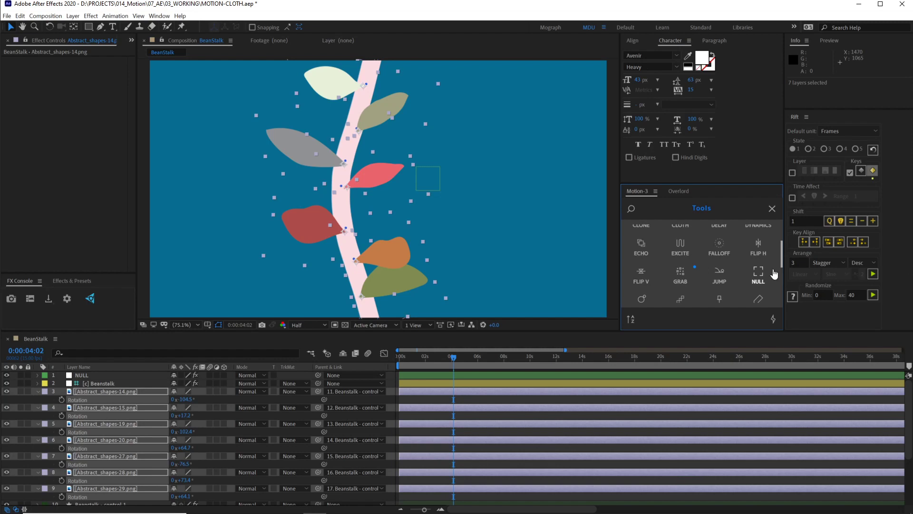
{"action": "scroll", "coordinate": [768, 271], "scroll_direction": "up", "scroll_amount": 2}
{"action": "left_click", "coordinate": [759, 270]}
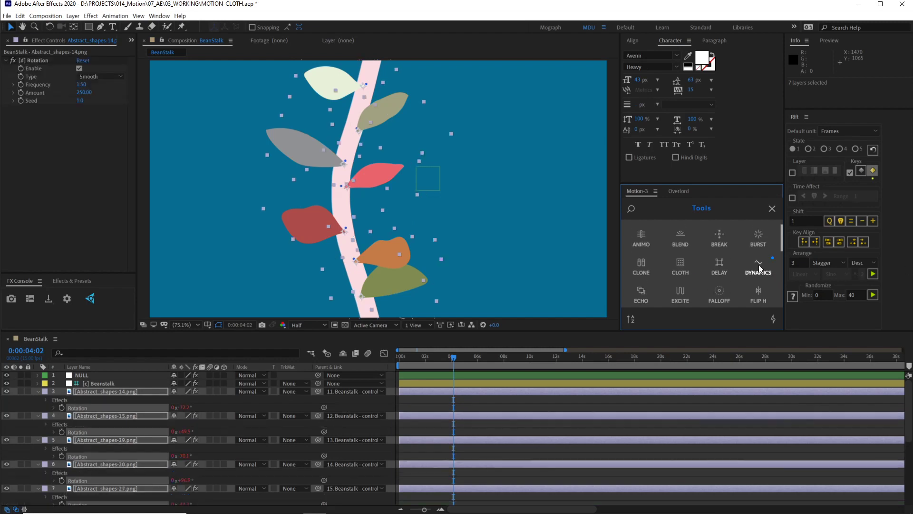
Step: Deselect the leaf layers and preview their rotation dynamics from 0:00:03:00
{"action": "left_click", "coordinate": [421, 396]}
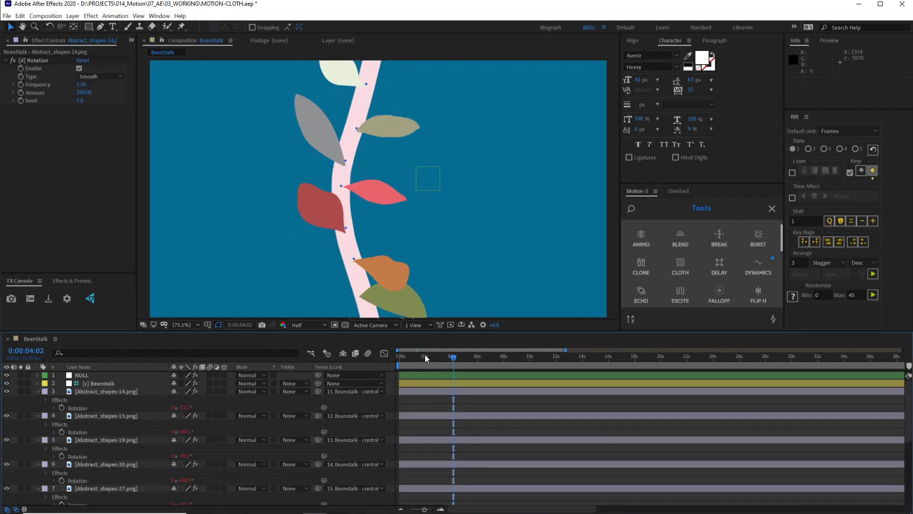
{"action": "left_click_drag", "start_coordinate": [424, 355], "coordinate": [438, 356]}
{"action": "key", "text": "space"}
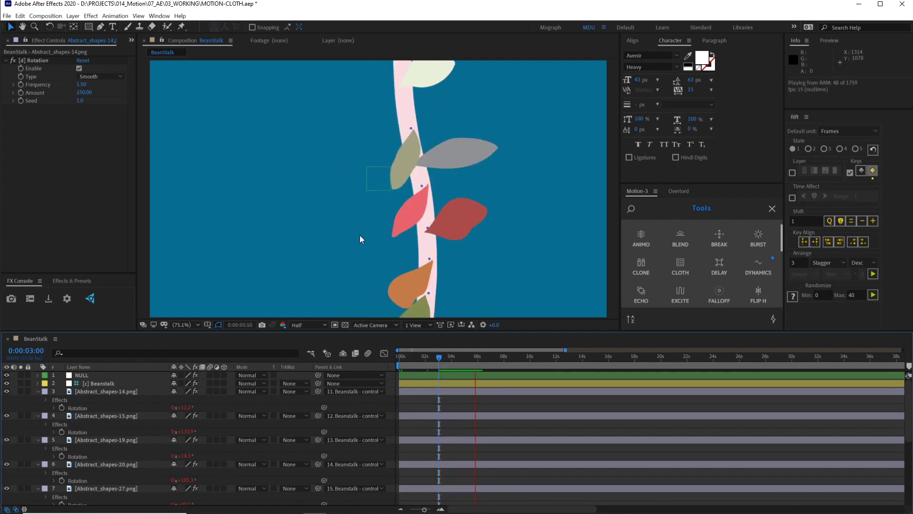
{"action": "left_click", "coordinate": [476, 358]}
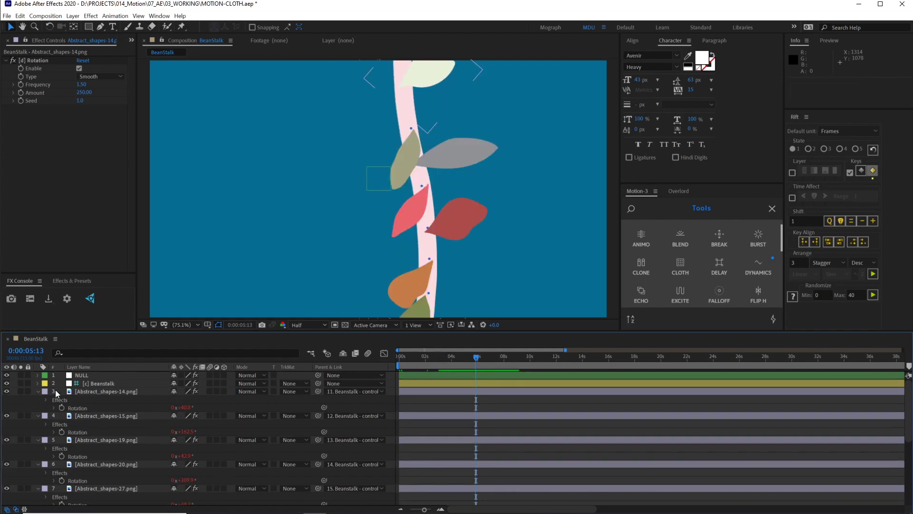
Step: Set the grey leaf's Rotation dynamics to Frequency 0.75 and Amount 15, and preview its movement
{"action": "left_click", "coordinate": [90, 383]}
{"action": "left_click", "coordinate": [107, 391]}
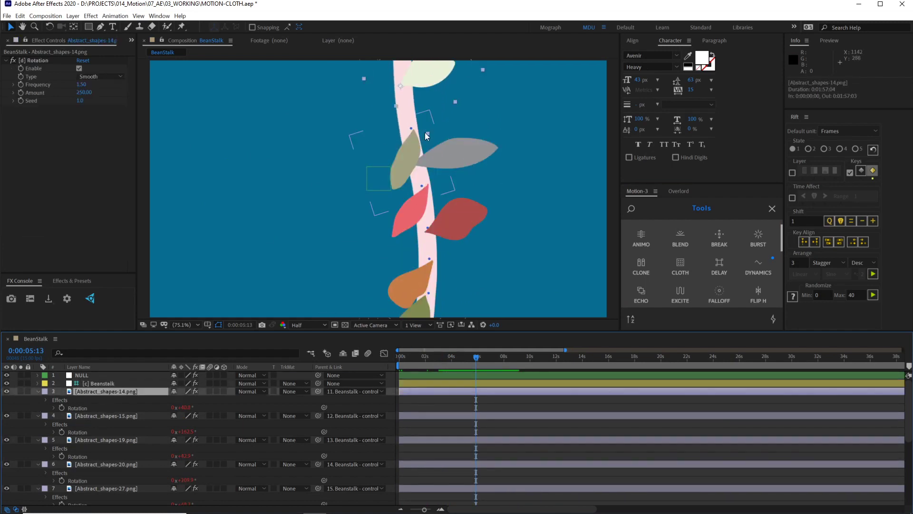
{"action": "left_click", "coordinate": [490, 152]}
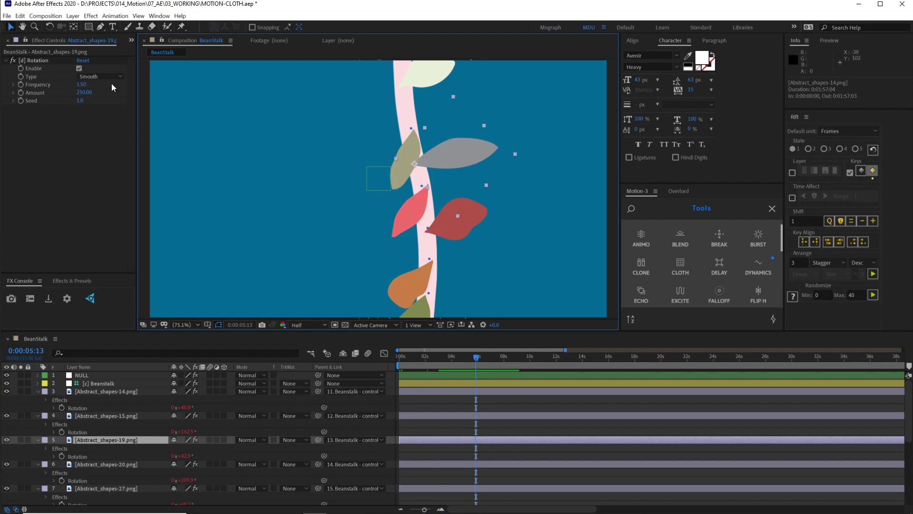
{"action": "left_click", "coordinate": [82, 84]}
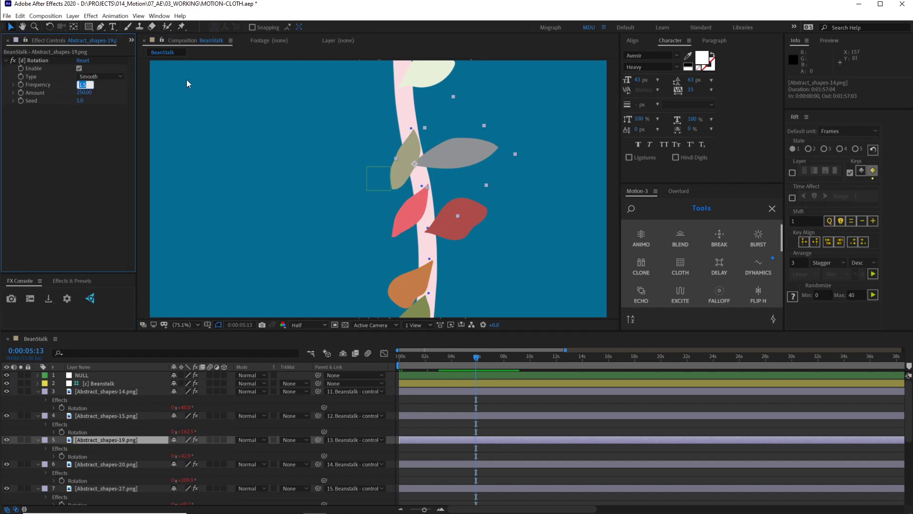
{"action": "type", "text": ".75"}
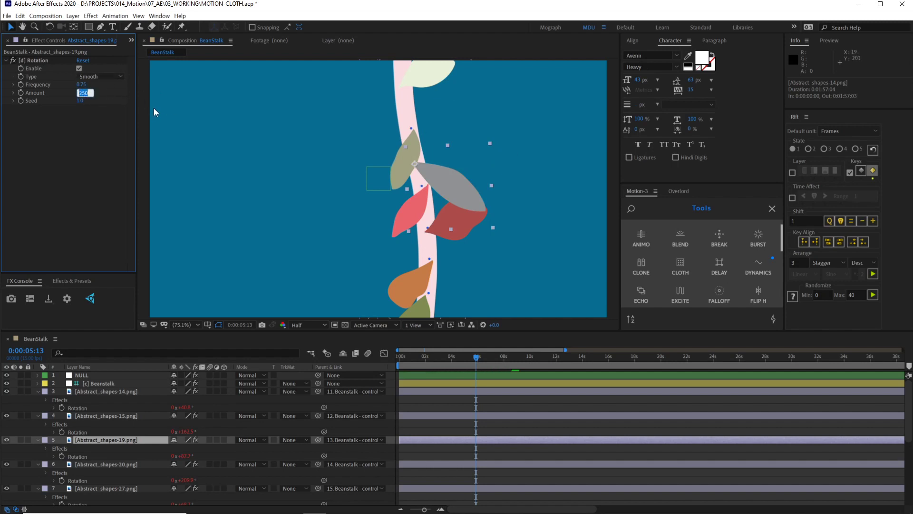
{"action": "type", "text": "15"}
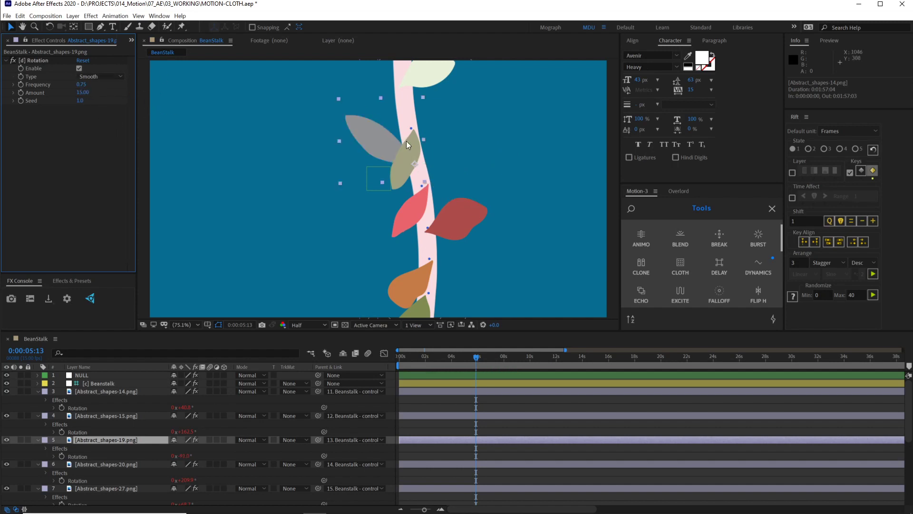
{"action": "key", "text": "space"}
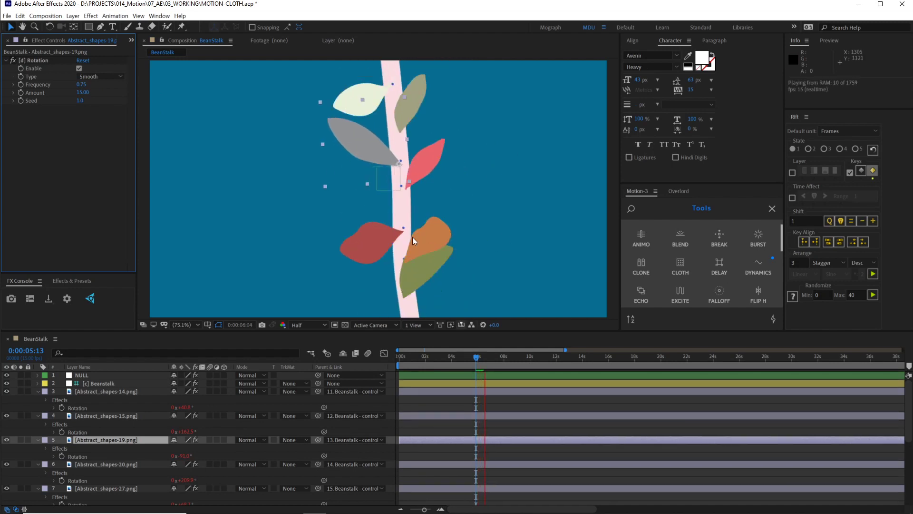
Step: Copy the grey leaf's Rotation dynamics effect, with Frequency 0.75 and Amount 15, over the effects on the other leaf layers
{"action": "key", "text": "space"}
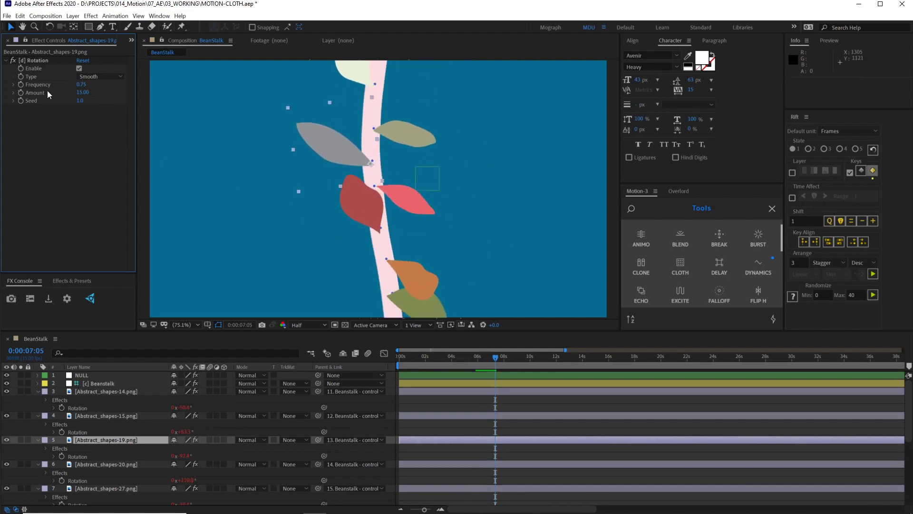
{"action": "left_click", "coordinate": [37, 60]}
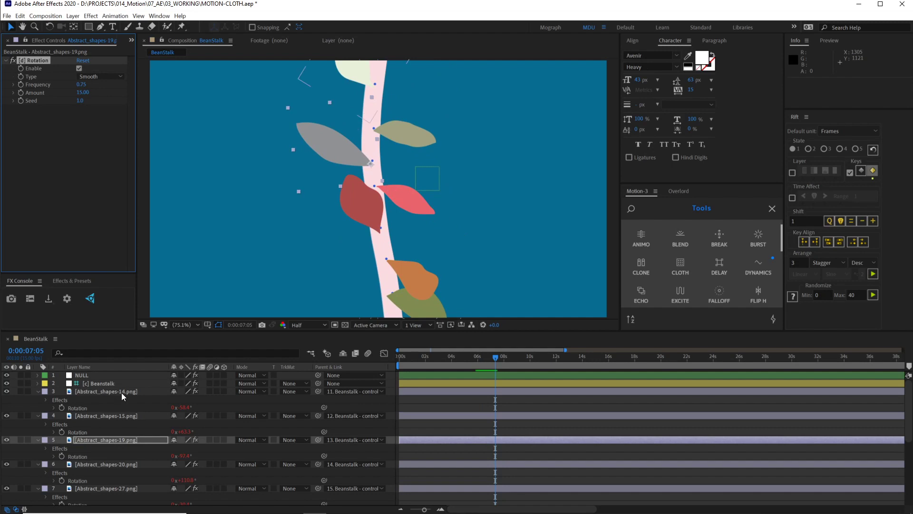
{"action": "left_click", "coordinate": [122, 392]}
{"action": "left_click", "coordinate": [45, 60]}
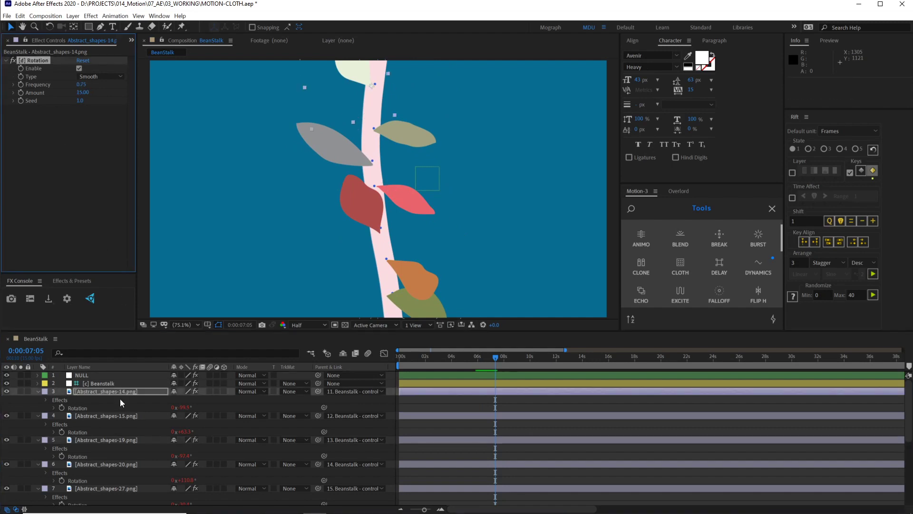
{"action": "left_click", "coordinate": [113, 415]}
{"action": "left_click", "coordinate": [41, 64]}
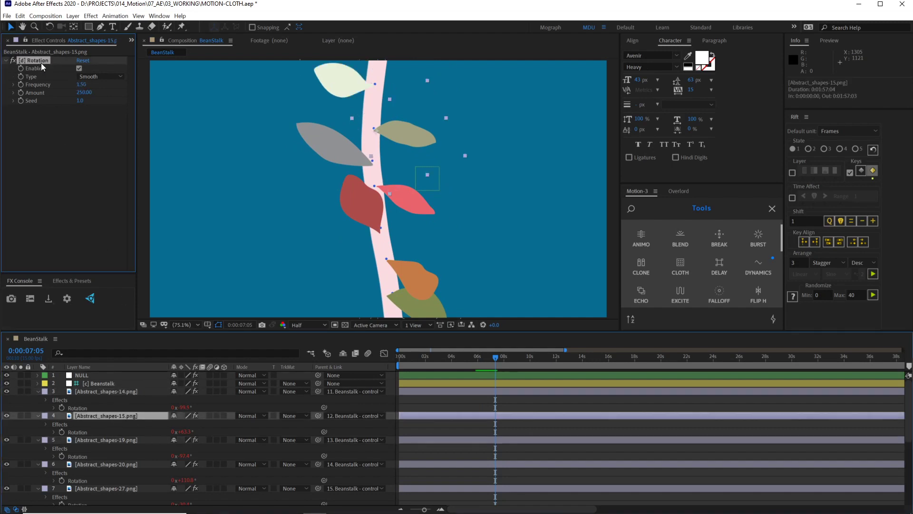
{"action": "left_click", "coordinate": [128, 465]}
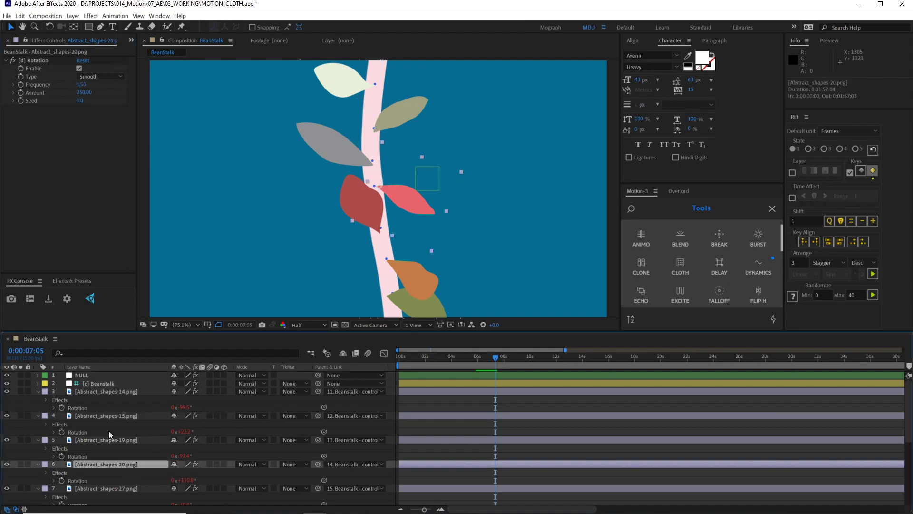
{"action": "left_click", "coordinate": [45, 63]}
{"action": "scroll", "coordinate": [127, 432], "scroll_direction": "down", "scroll_amount": 2}
{"action": "left_click", "coordinate": [124, 465]}
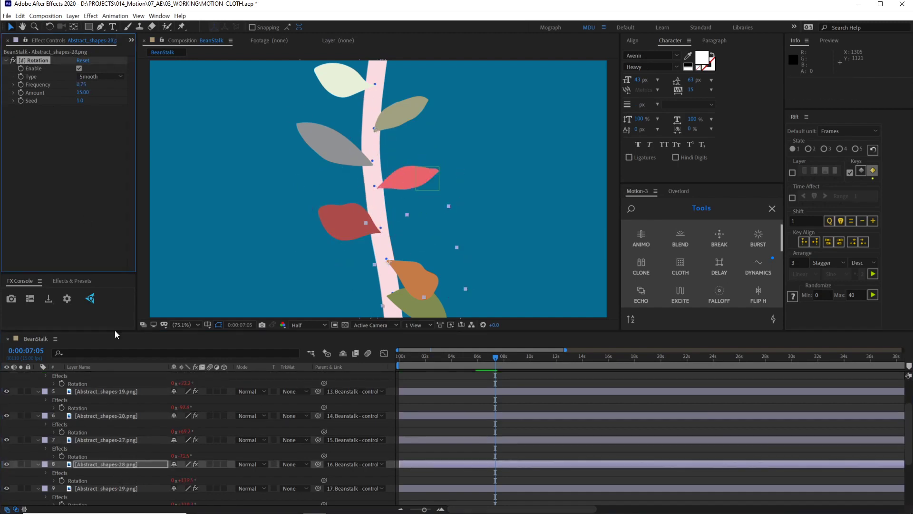
Step: Rotate the orange leaf to point roughly sideways from the stem, reorient the green leaf below it, and preview from the composition's start
{"action": "key", "text": "w"}
{"action": "left_click_drag", "start_coordinate": [431, 284], "coordinate": [422, 258]}
{"action": "left_click_drag", "start_coordinate": [443, 301], "coordinate": [441, 374]}
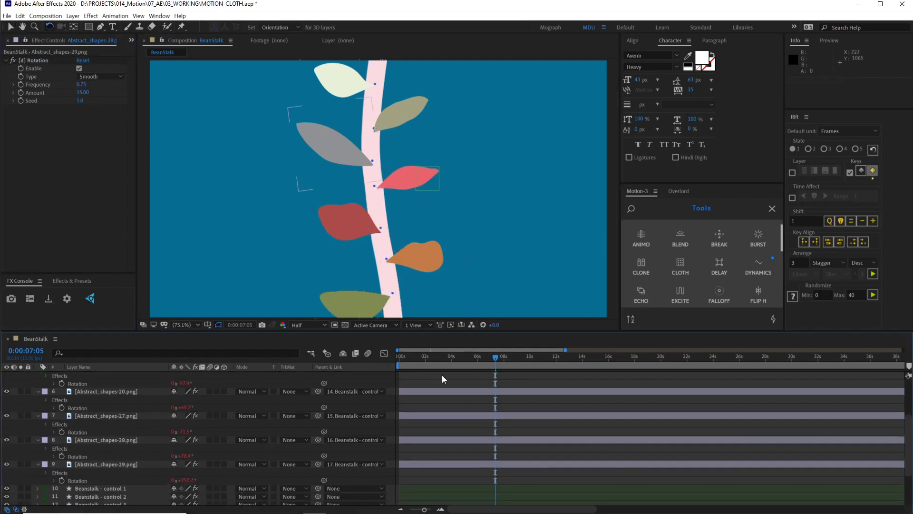
{"action": "left_click", "coordinate": [404, 358]}
{"action": "key", "text": "space"}
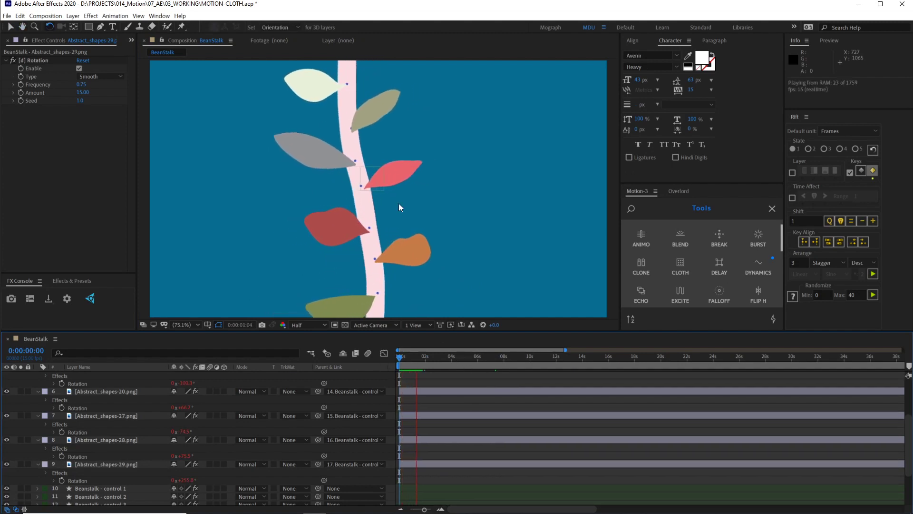
Step: Set the Seed of the orange leaf's Rotation dynamics to 1.1 and preview from the composition's start and from 0:00:01:00
{"action": "left_click", "coordinate": [137, 440]}
{"action": "left_click", "coordinate": [80, 101]}
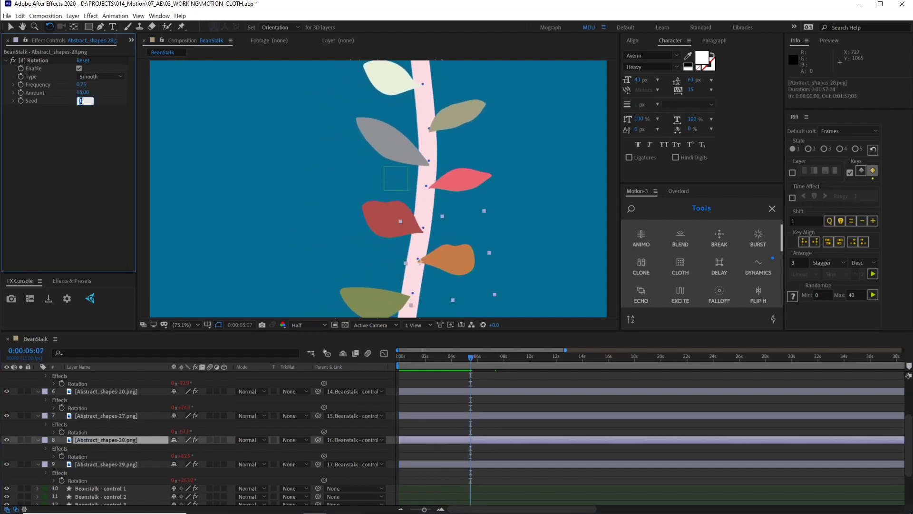
{"action": "type", "text": "1.1"}
{"action": "key", "text": "Return"}
{"action": "left_click", "coordinate": [492, 377]}
{"action": "left_click", "coordinate": [402, 358]}
{"action": "key", "text": "space"}
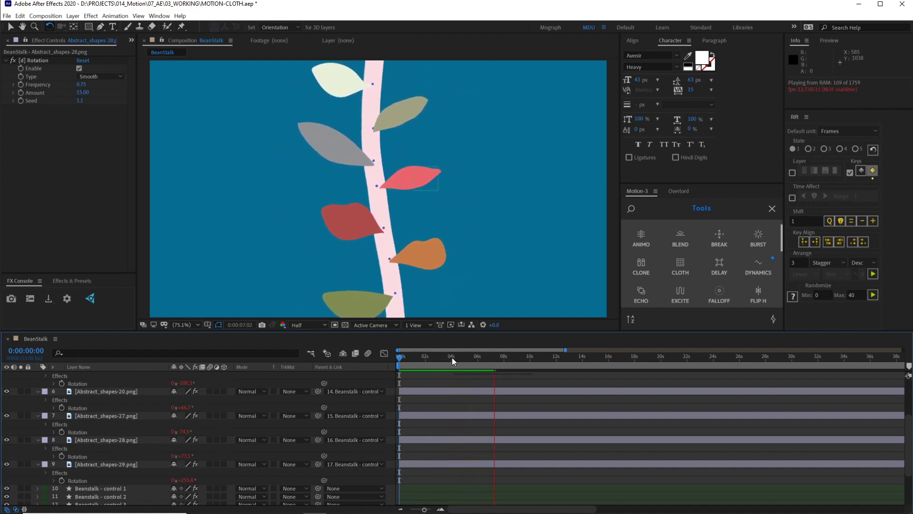
{"action": "left_click", "coordinate": [412, 357]}
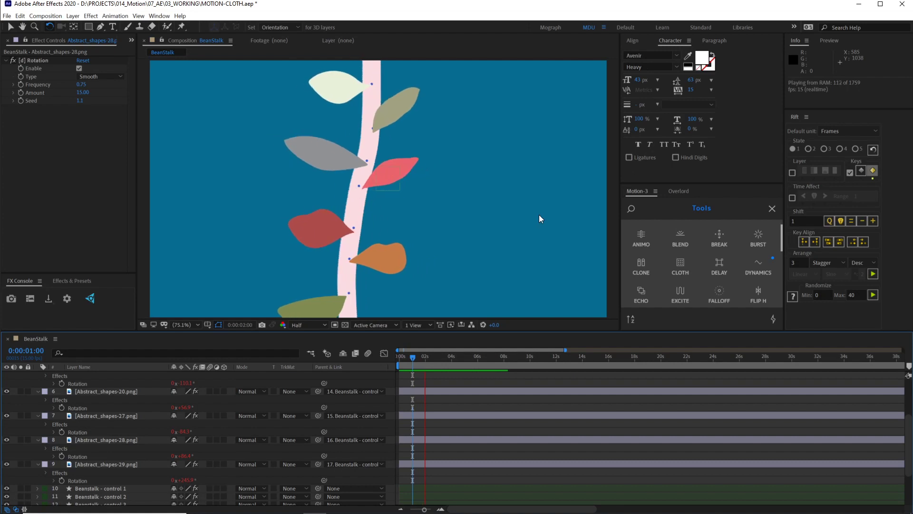